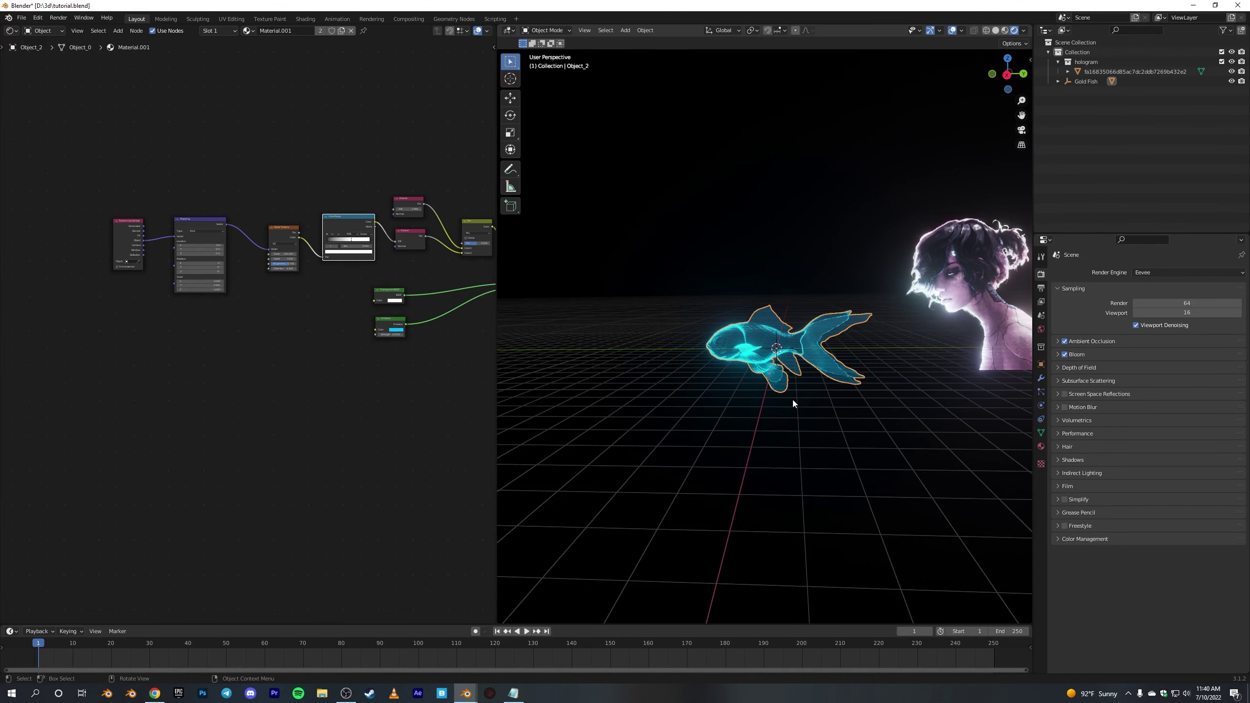
Examine the goldfish and portrait holograms from several angles together with their material node trees
middle_drag(793, 400, 686, 356)
middle_drag(284, 387, 207, 411)
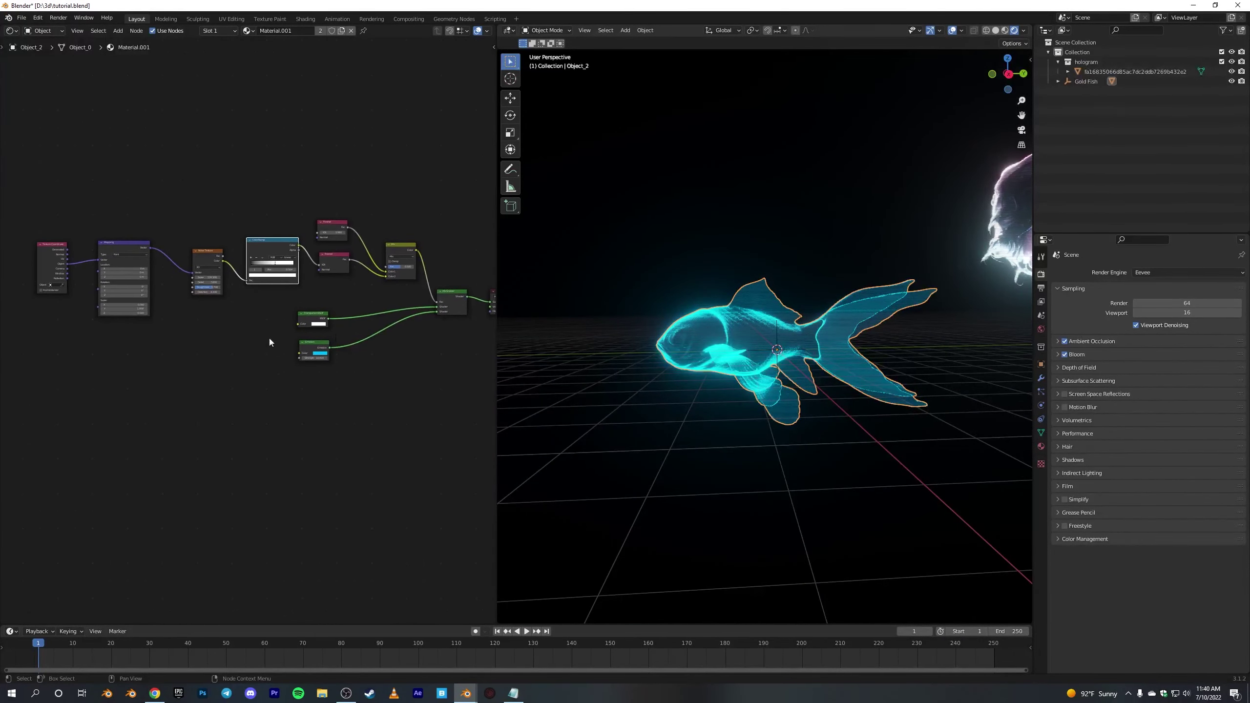
scroll(336, 309, up, 3)
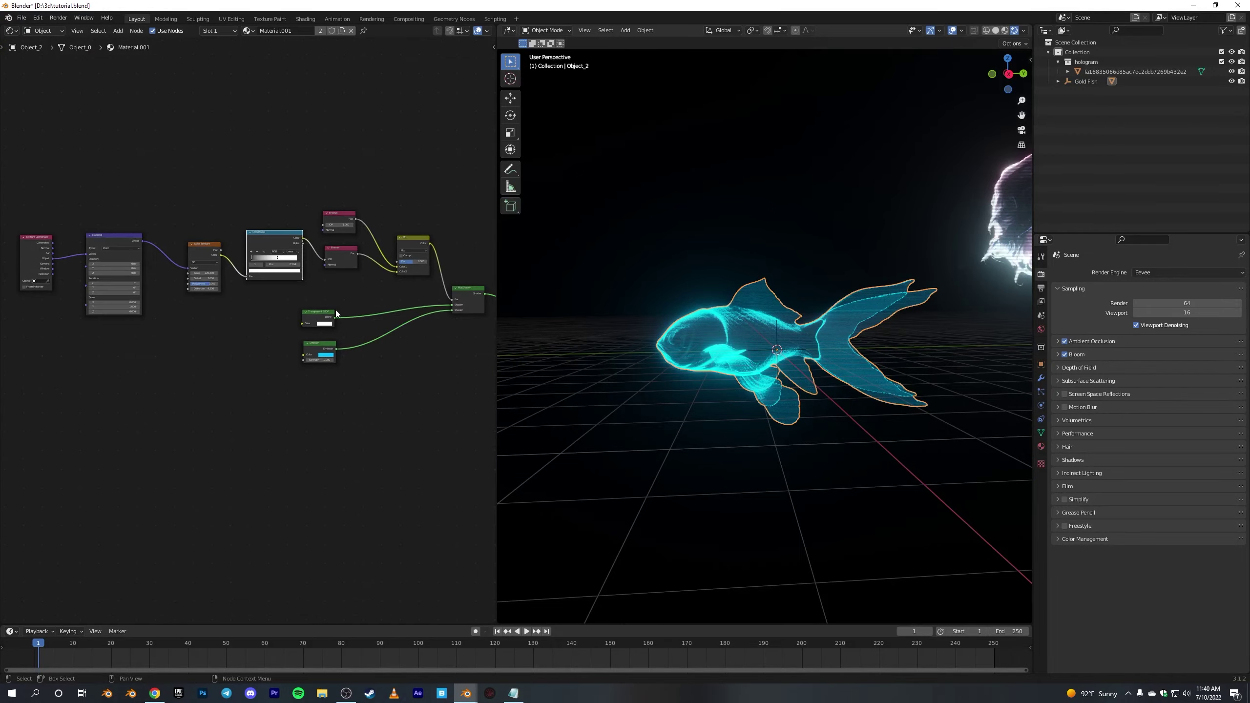
middle_drag(383, 329, 318, 341)
middle_drag(857, 332, 783, 314)
click(783, 314)
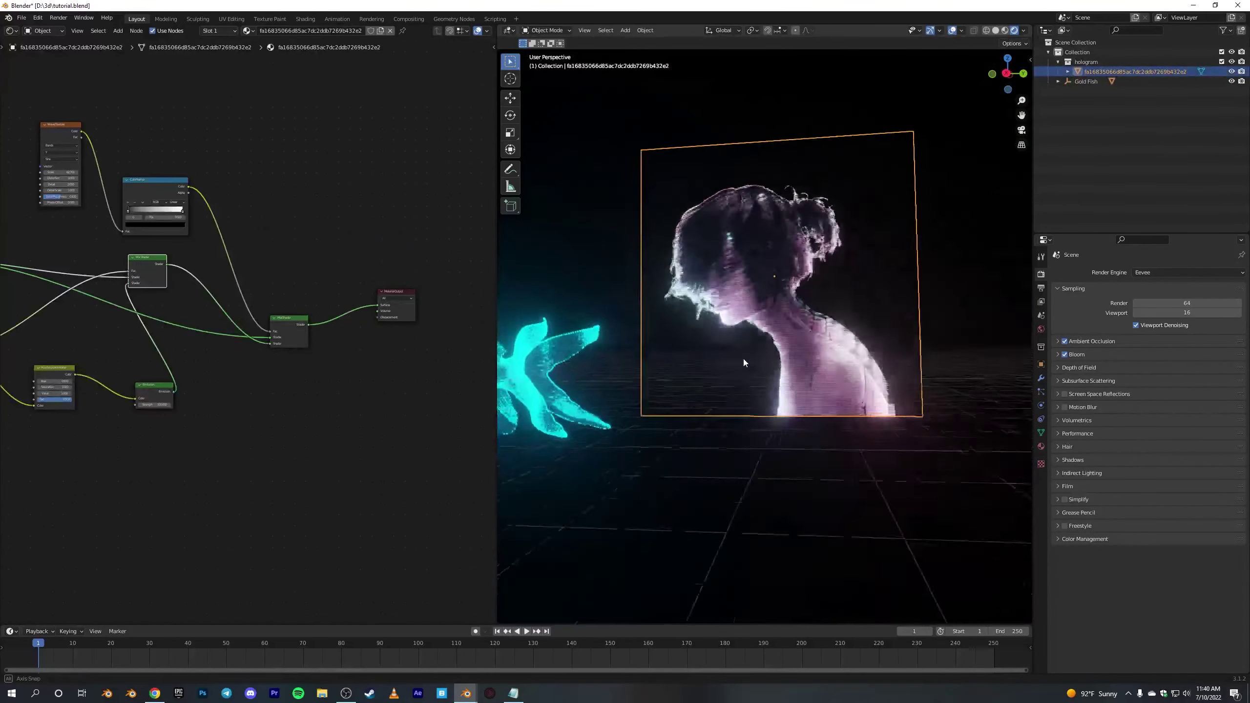
middle_drag(743, 359, 715, 386)
scroll(272, 417, down, 4)
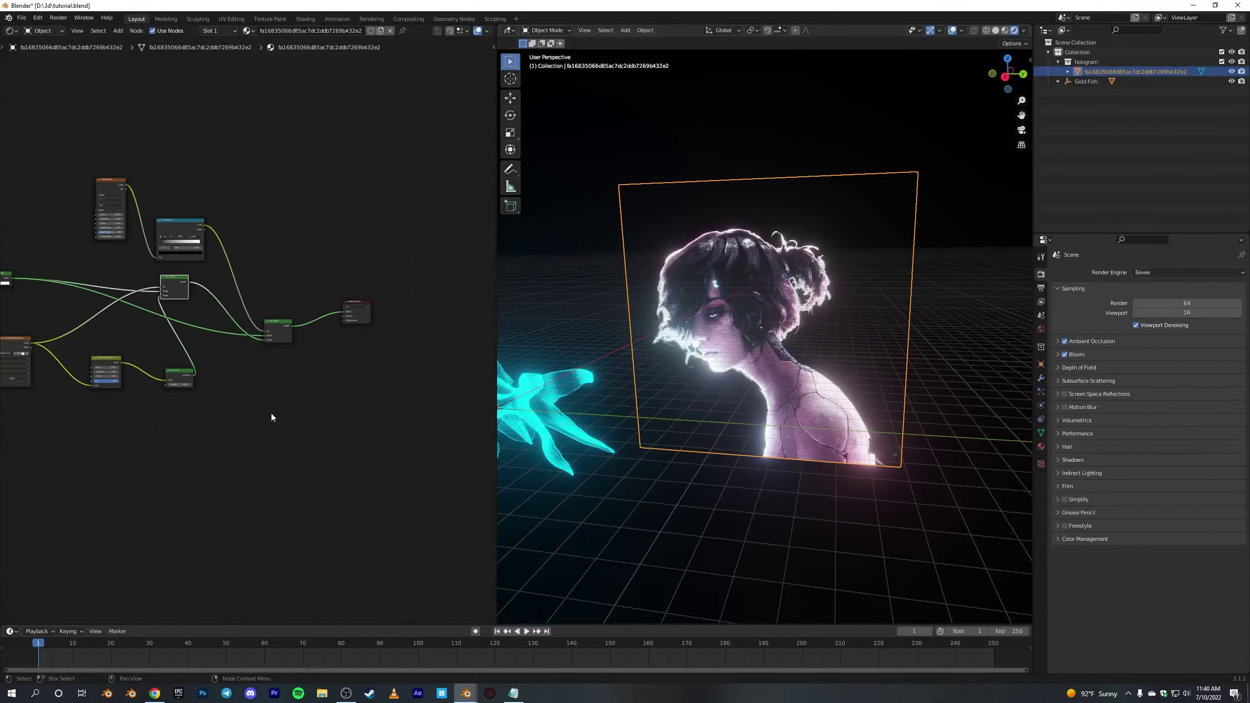
middle_drag(231, 418, 349, 422)
middle_drag(702, 430, 749, 386)
click(699, 429)
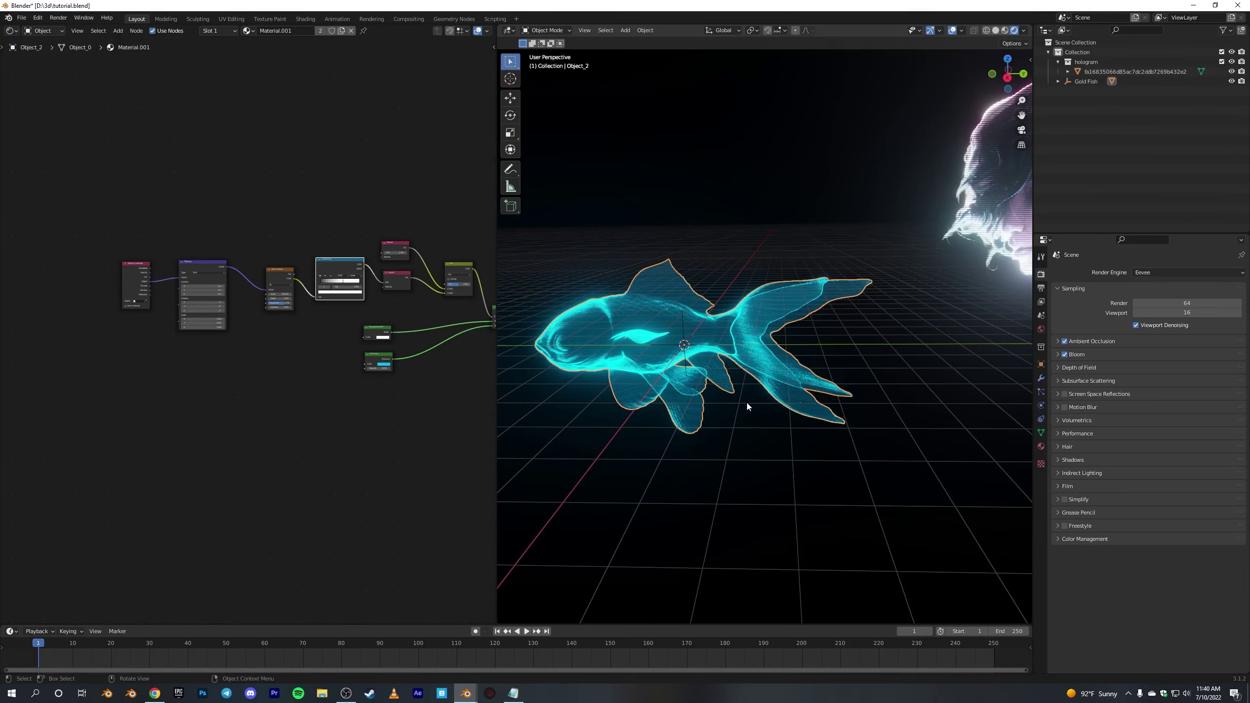
mouse_move(747, 404)
middle_down()
mouse_move(752, 394)
mouse_move(728, 400)
mouse_move(756, 382)
middle_up()
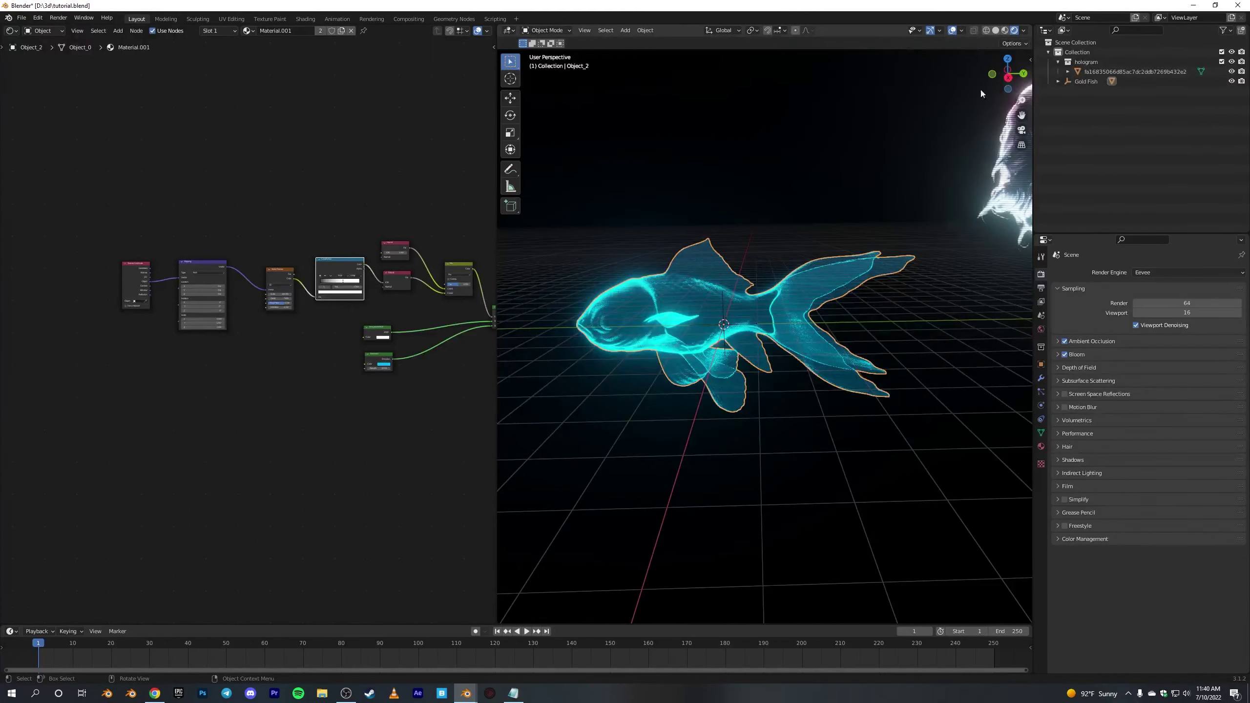
middle_drag(959, 223, 977, 226)
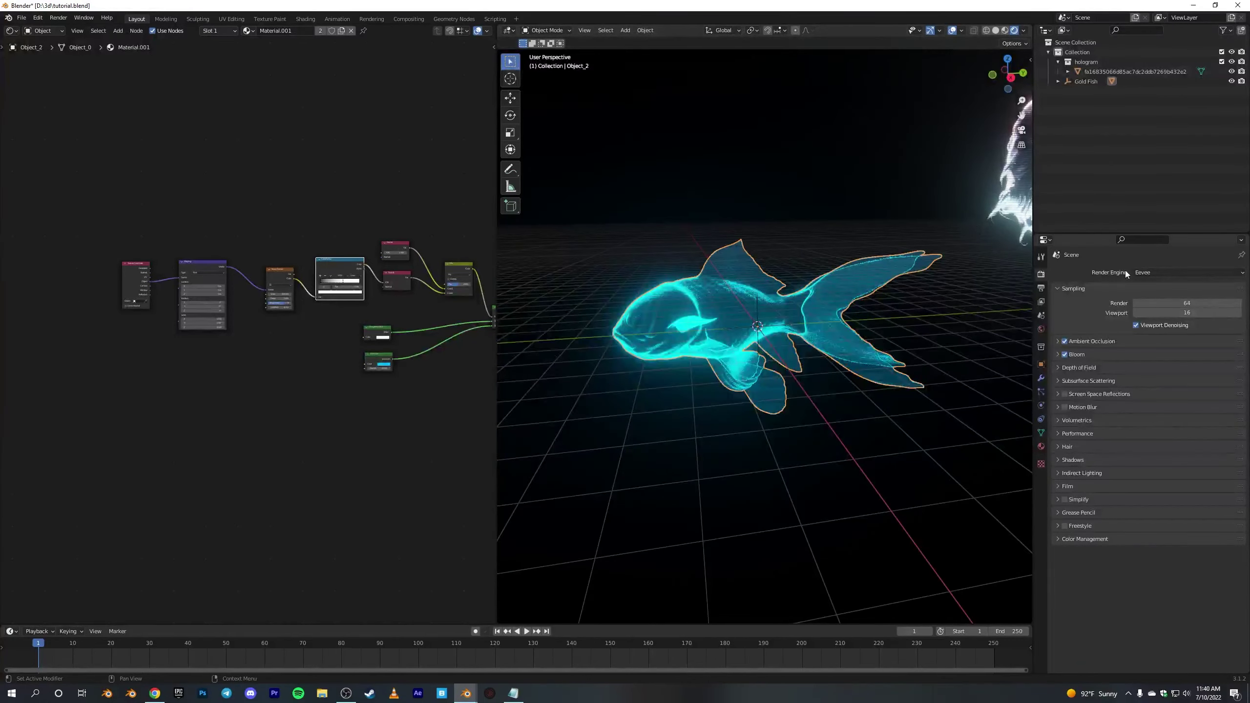
Switch the render engine to Cycles and hide the viewport overlays to preview both holograms
click(1147, 272)
click(1147, 306)
scroll(882, 340, down, 6)
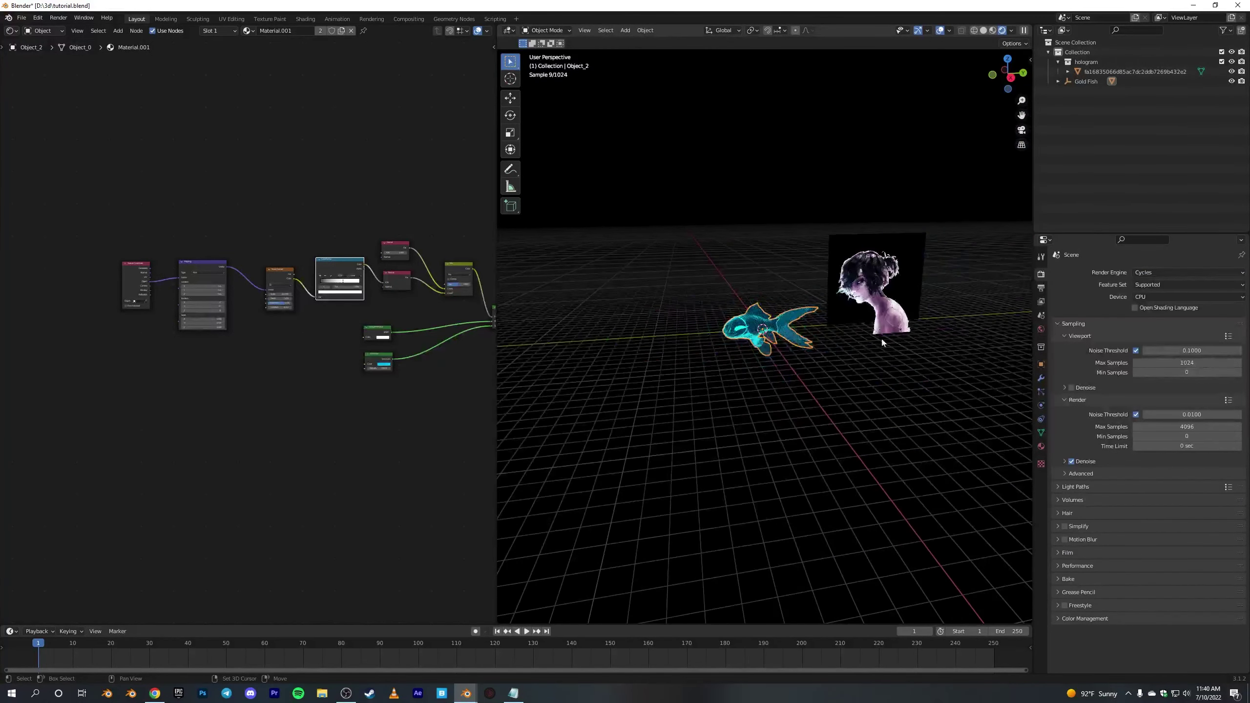
scroll(845, 340, up, 3)
scroll(844, 338, up, 2)
click(940, 30)
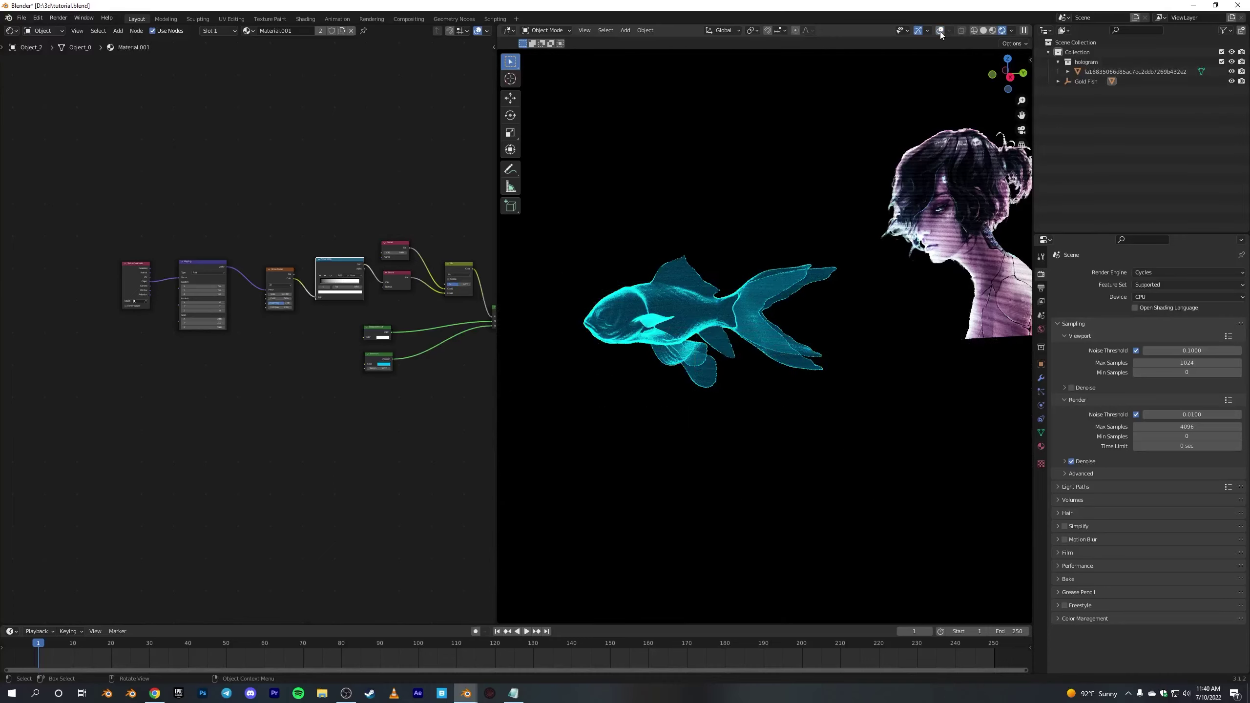
shift+middle_drag(839, 195, 1010, 250)
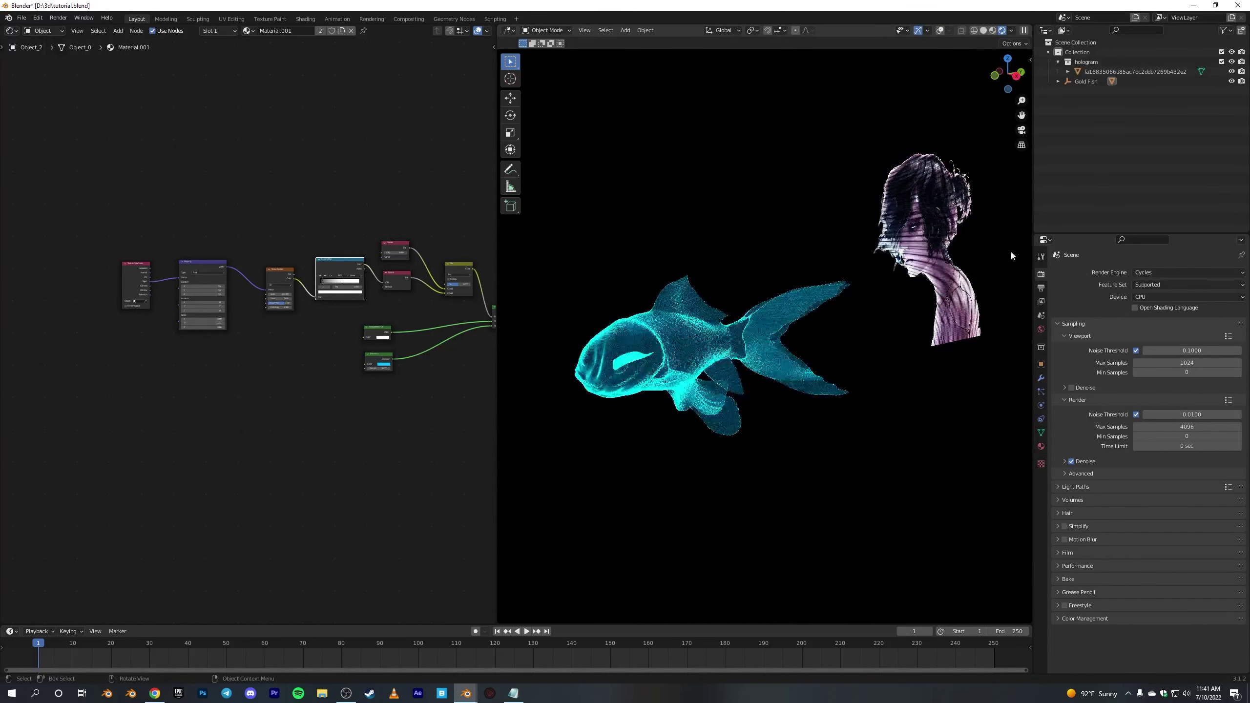
Return the render engine to Eevee and show the viewport overlays again
click(1137, 272)
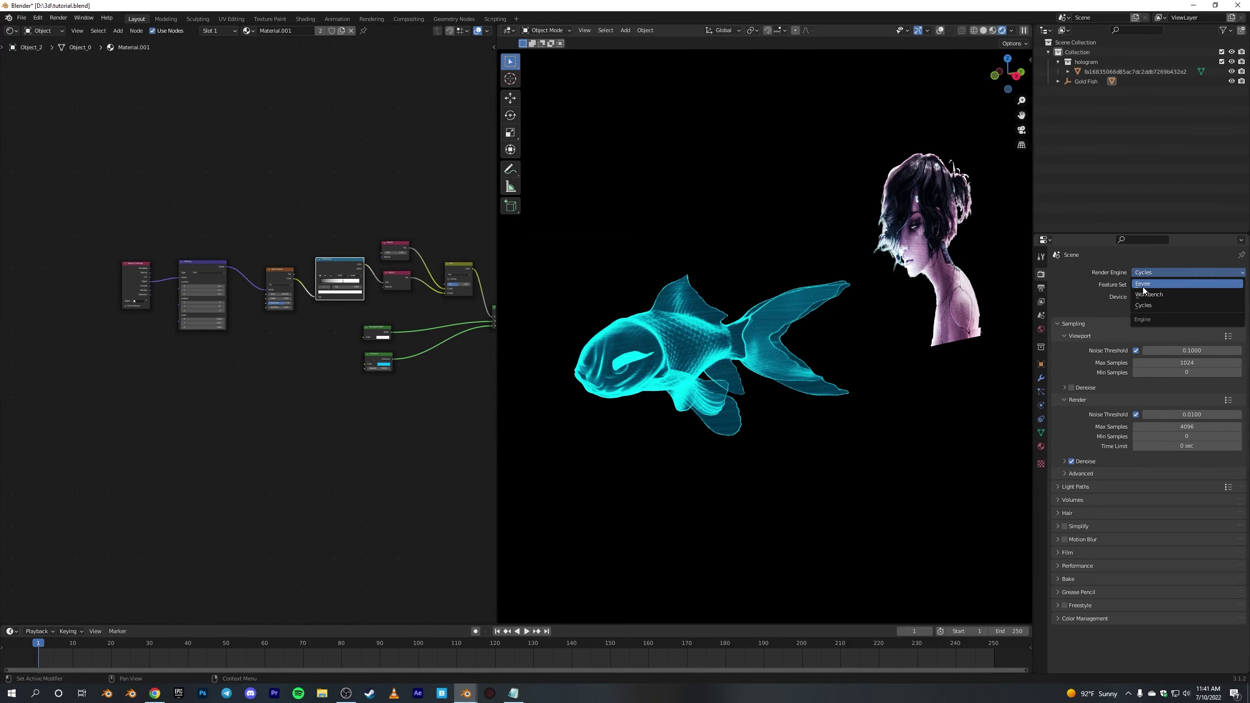
click(1144, 284)
middle_drag(871, 360, 664, 322)
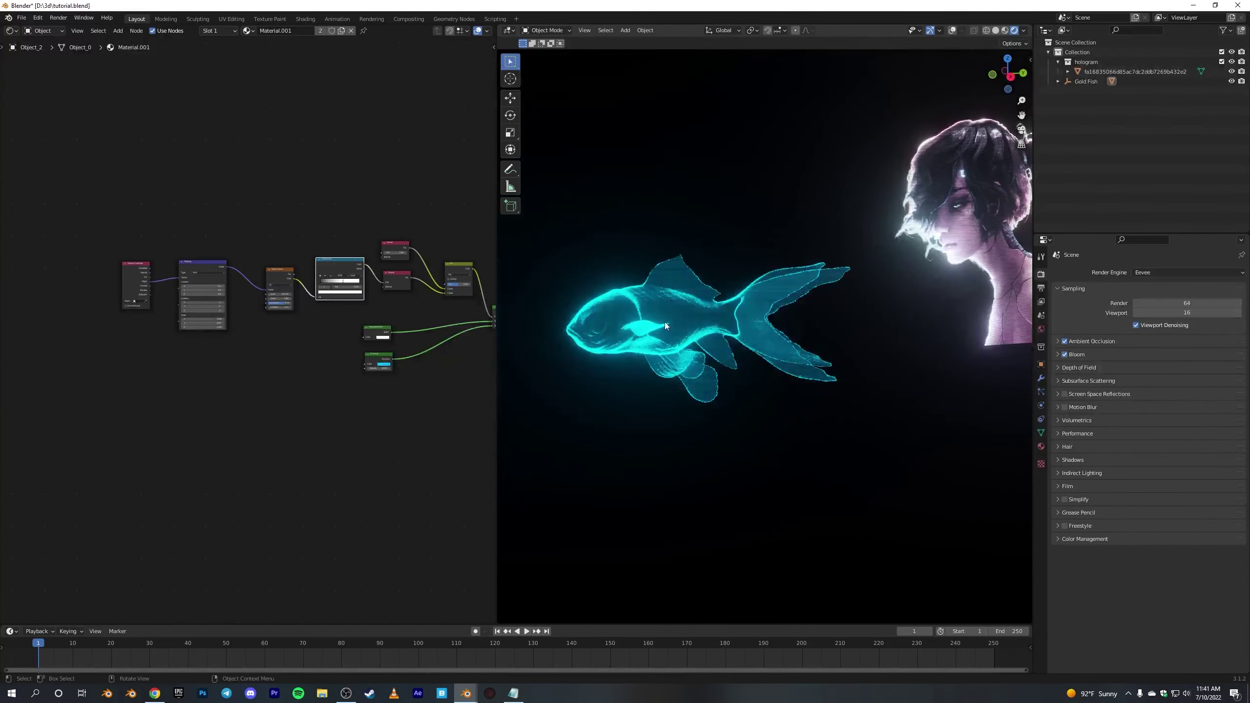
click(952, 31)
Delete all nodes of the goldfish material except the Material Output
scroll(345, 384, down, 2)
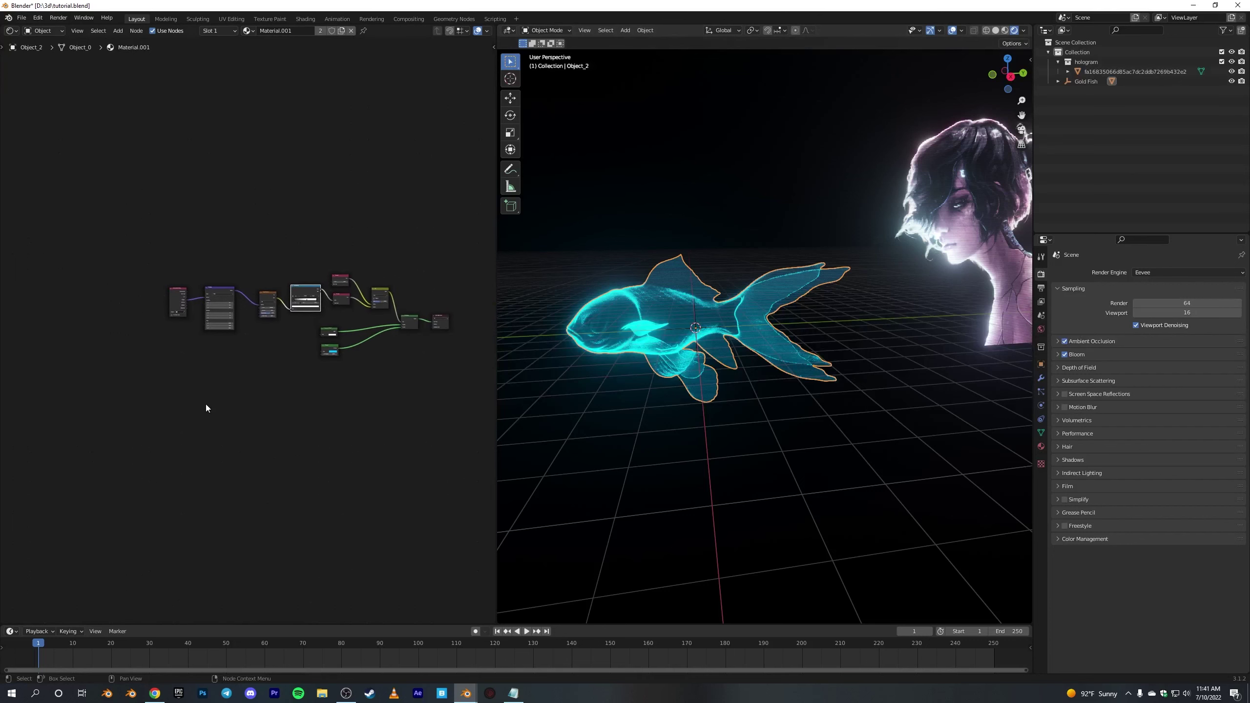
drag(139, 236, 375, 421)
key(x)
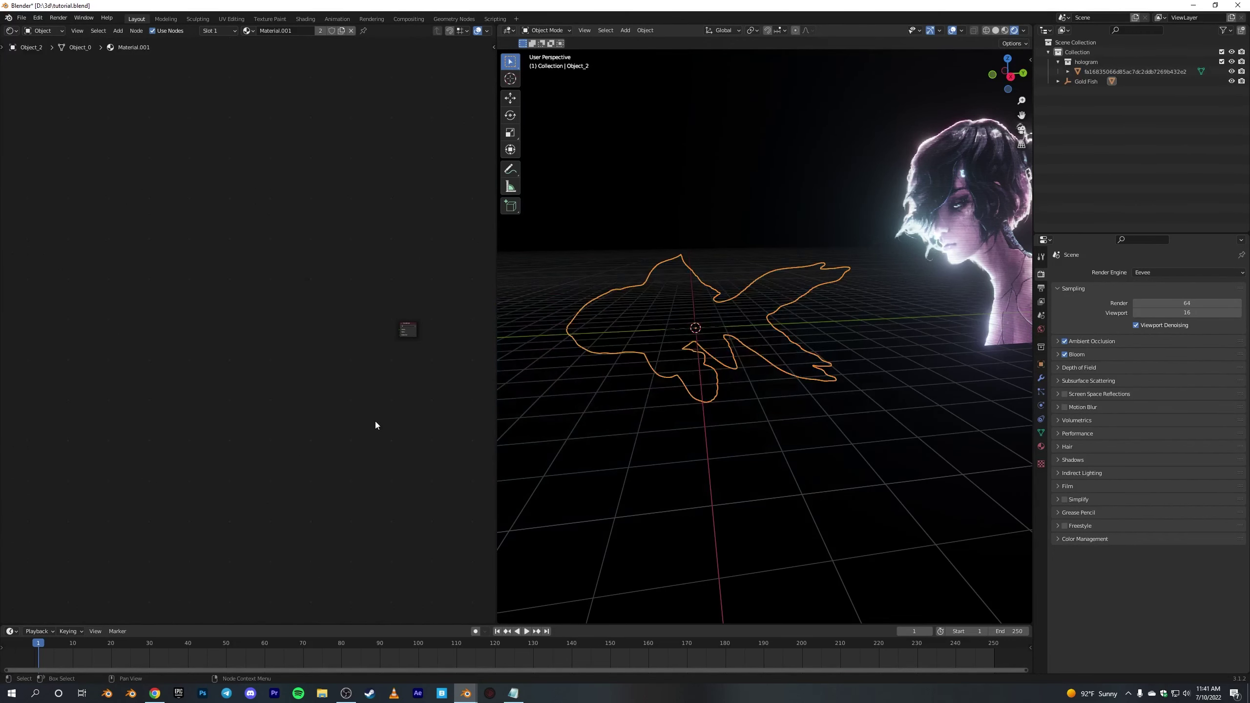
Add an Emission shader node to the left of the Material Output
scroll(366, 408, up, 3)
key(shift+a)
click(223, 397)
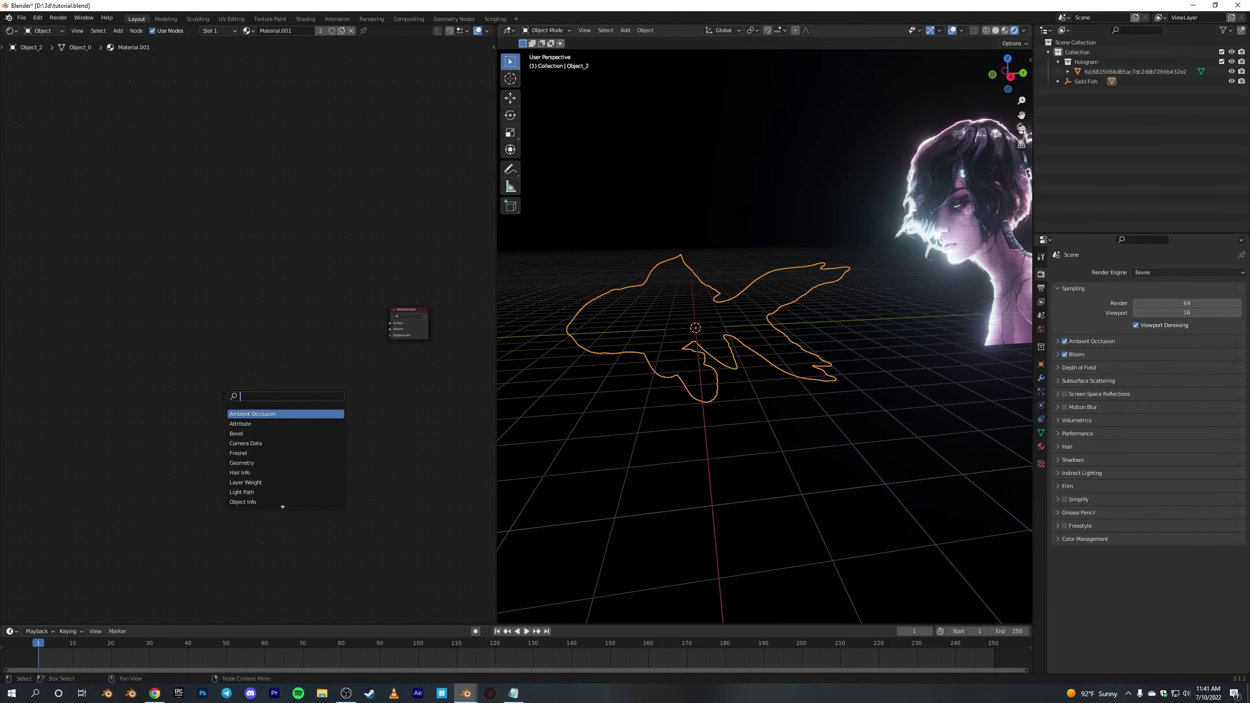
text(emi)
key(Return)
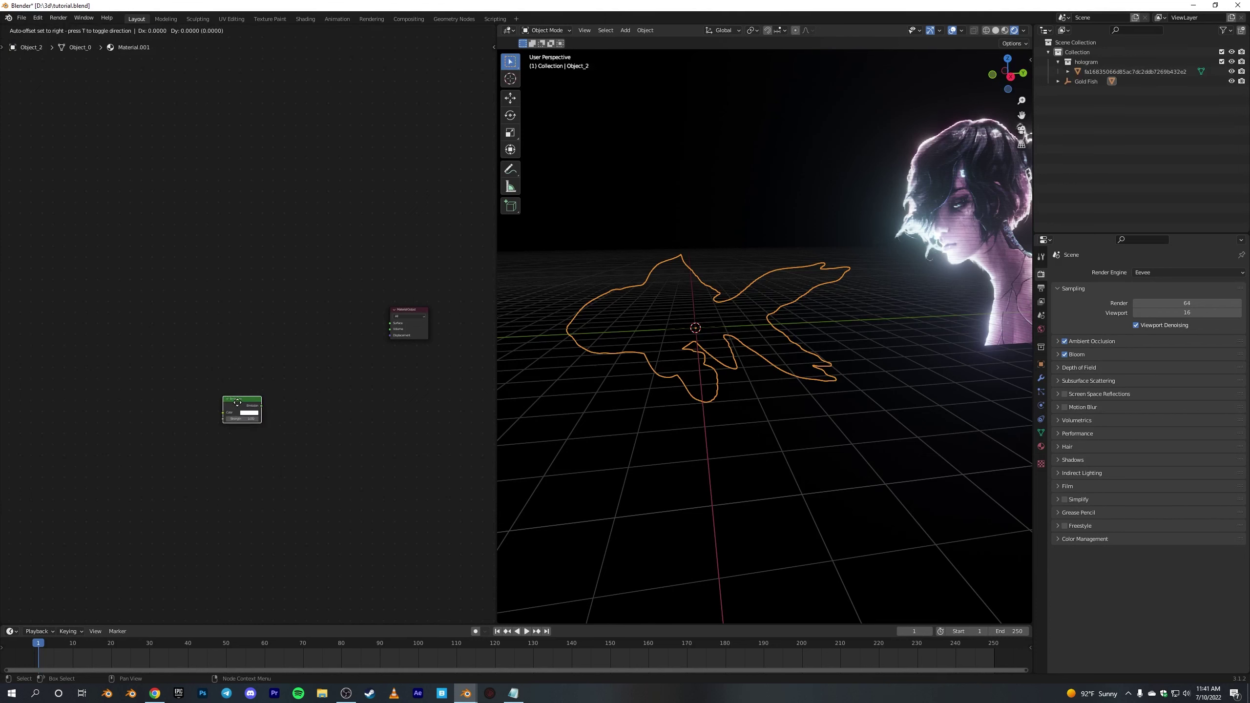
click(231, 356)
Add a Transparent BSDF node just above the Emission node
key(shift+a)
click(247, 325)
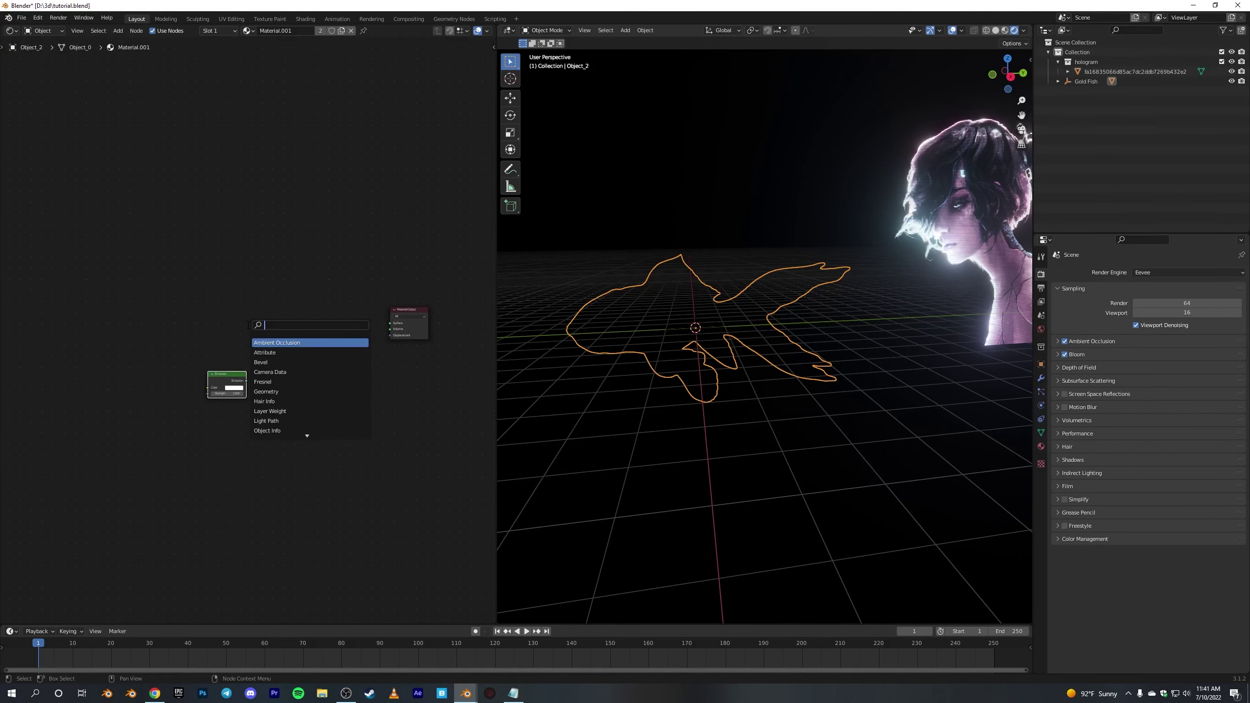
text(tr)
click(266, 353)
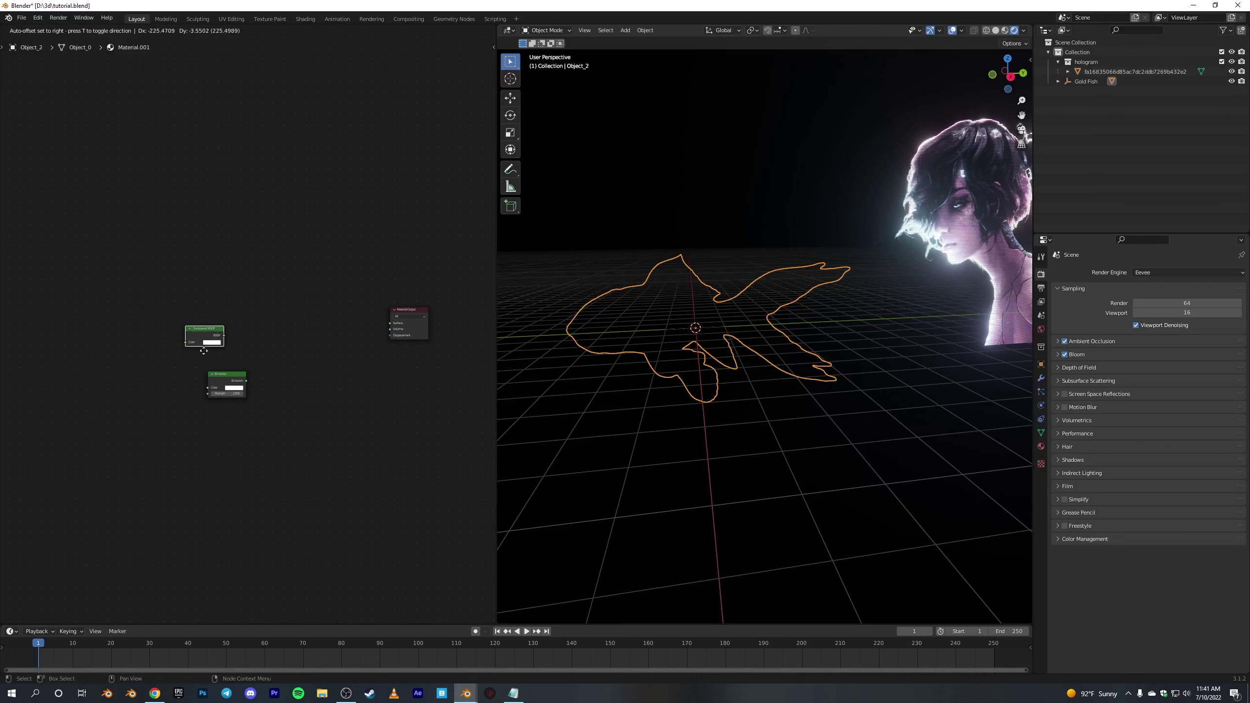
click(232, 354)
Add a Mix Shader node between the two shader nodes and the Material Output
key(shift+a)
text(mi)
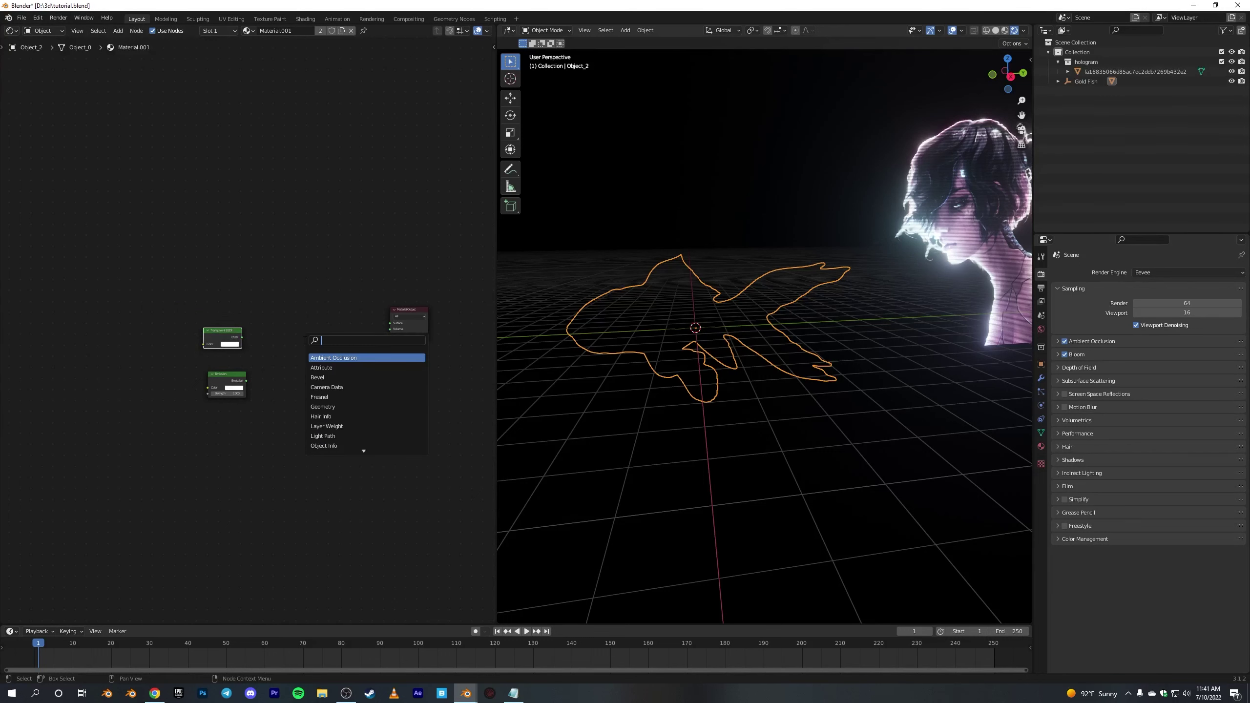
click(326, 368)
click(331, 344)
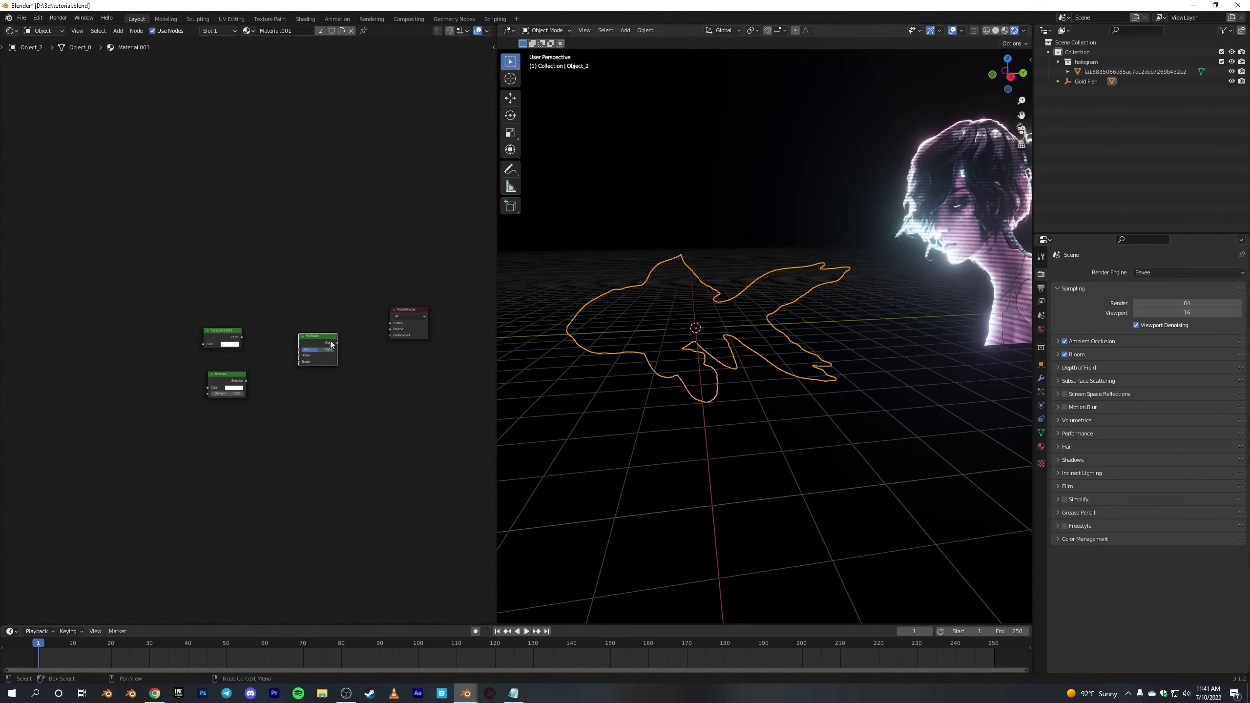
Connect Transparent BSDF and Emission to the Mix Shader's upper and lower shader inputs, and link the Mix Shader to the Material Output
drag(246, 380, 299, 356)
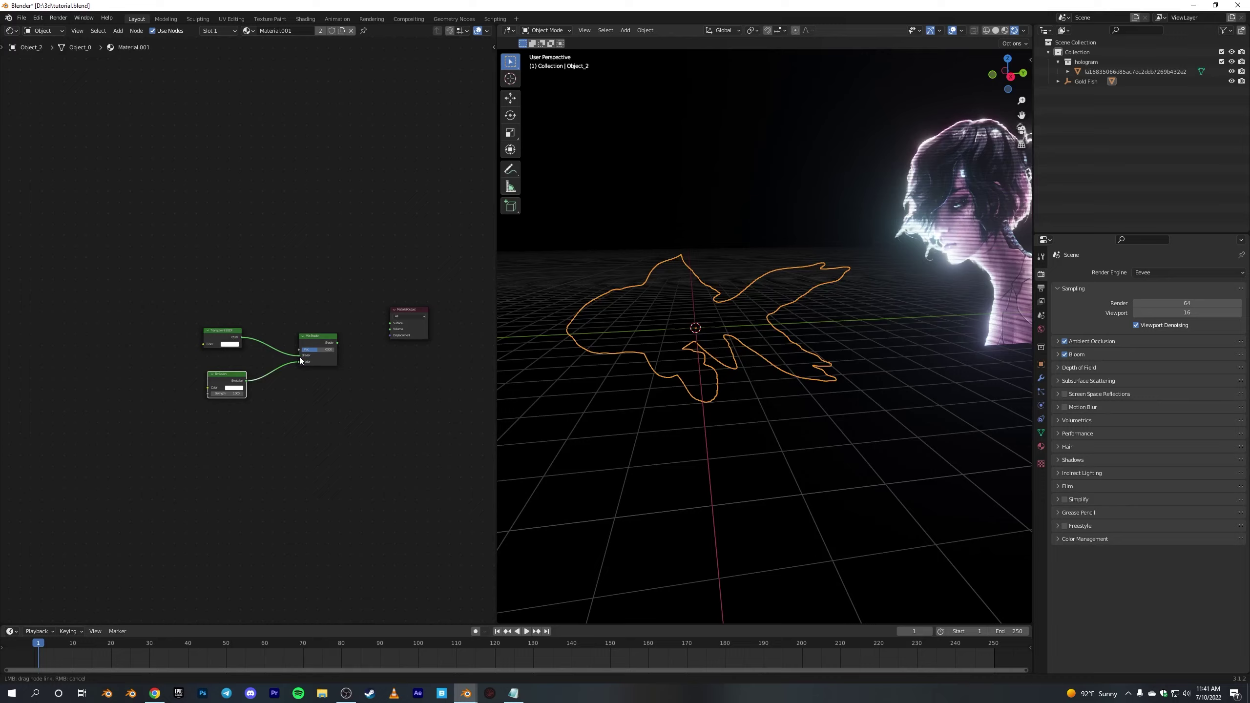
ctrl+shift+click(326, 339)
scroll(345, 330, up, 5)
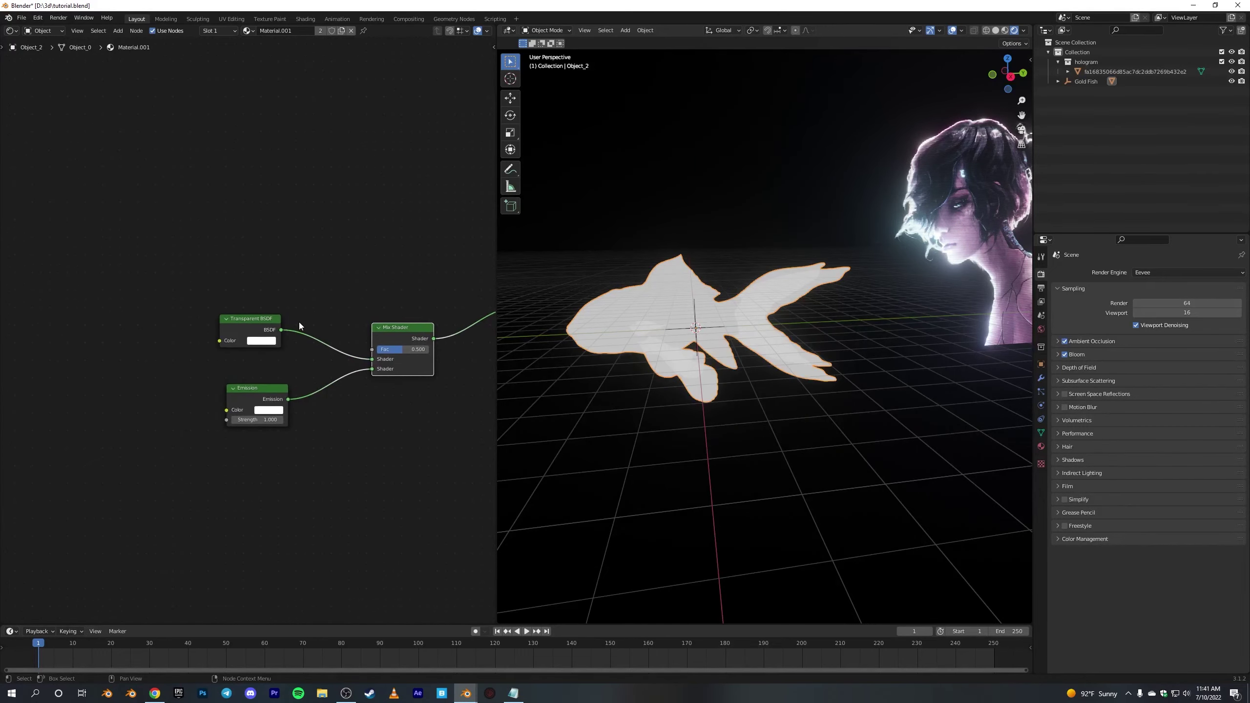
mouse_move(651, 383)
middle_down()
mouse_move(698, 350)
mouse_move(644, 388)
mouse_move(672, 396)
mouse_move(653, 384)
middle_up()
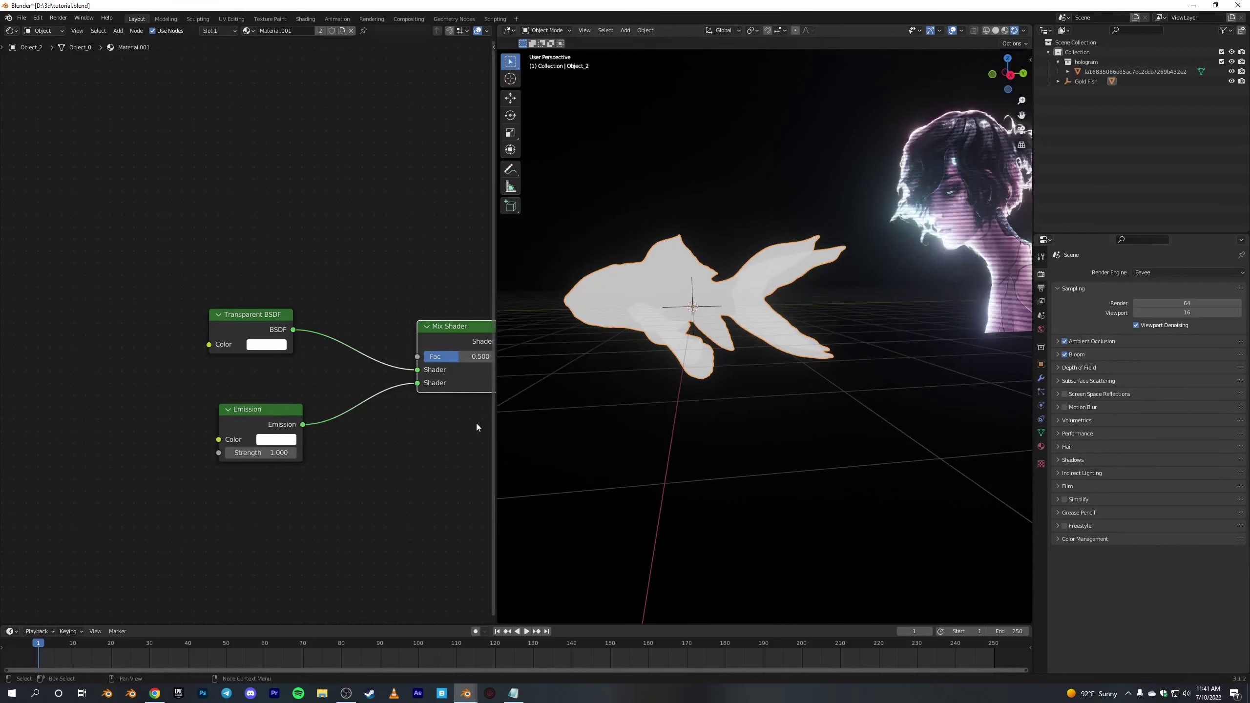
Set the Emission node's color to a deep orange and its strength to 5
scroll(257, 458, up, 2)
click(287, 479)
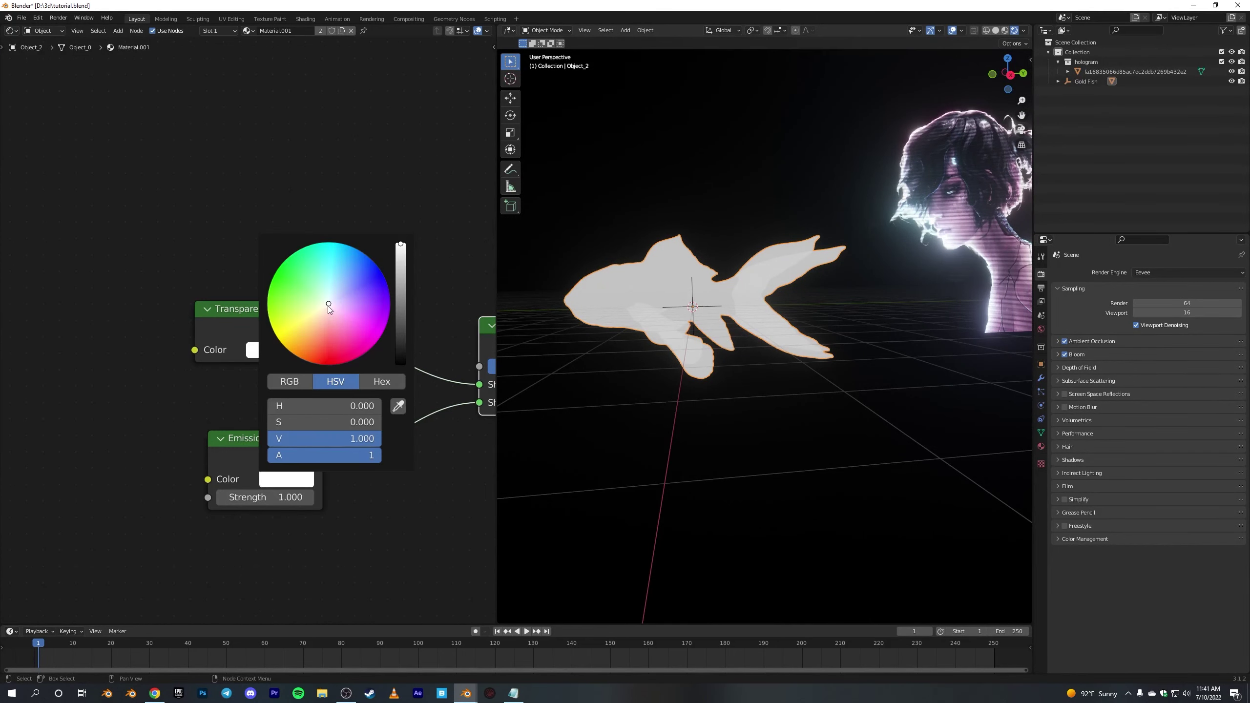
drag(330, 310, 302, 359)
scroll(251, 542, up, 1)
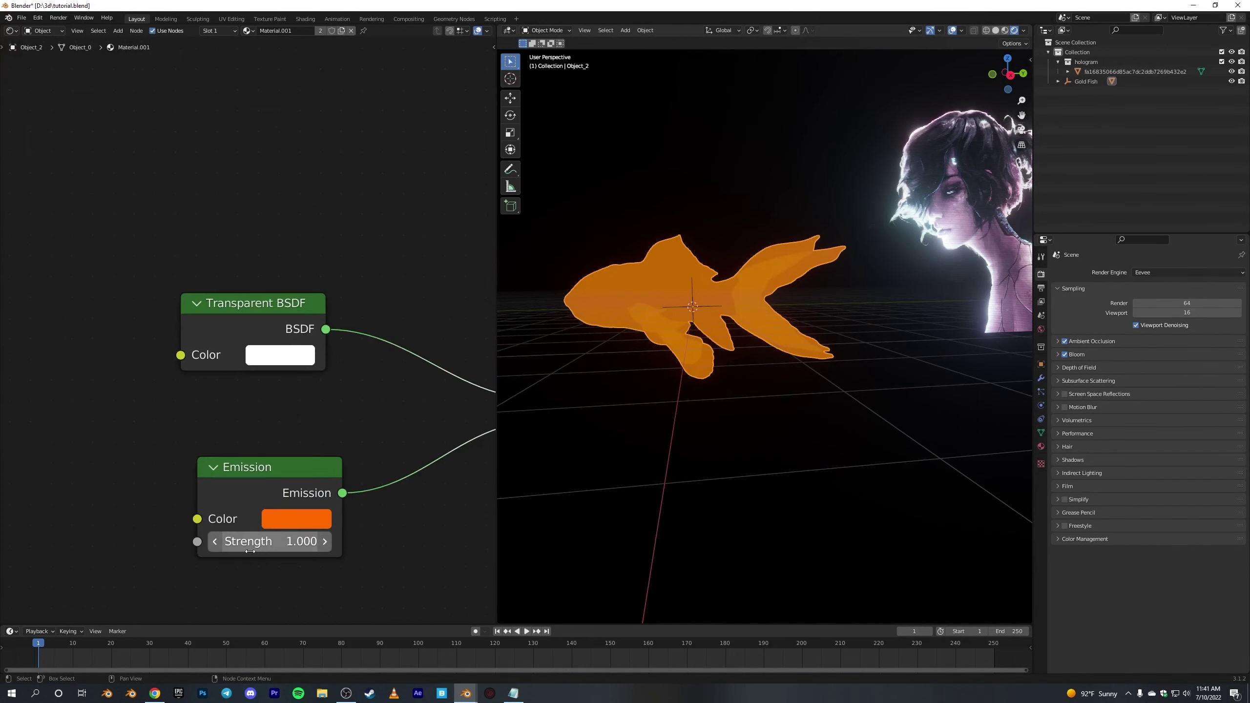
click(265, 545)
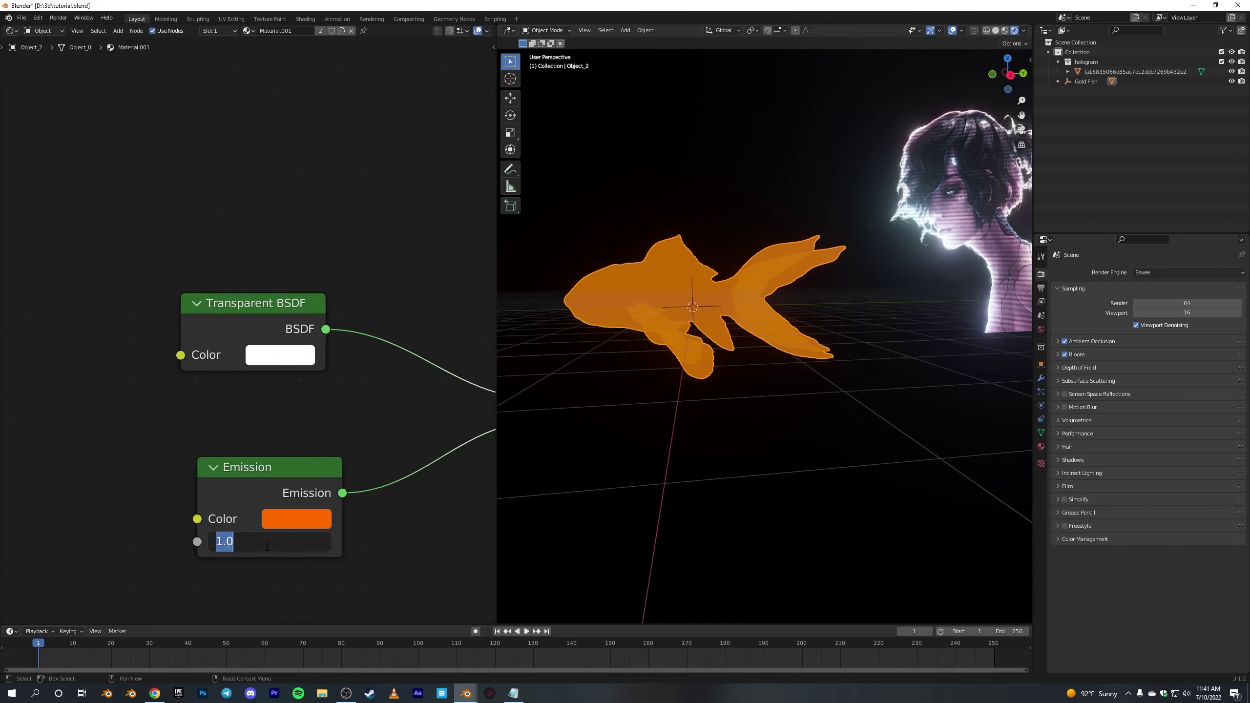
text(5)
key(Return)
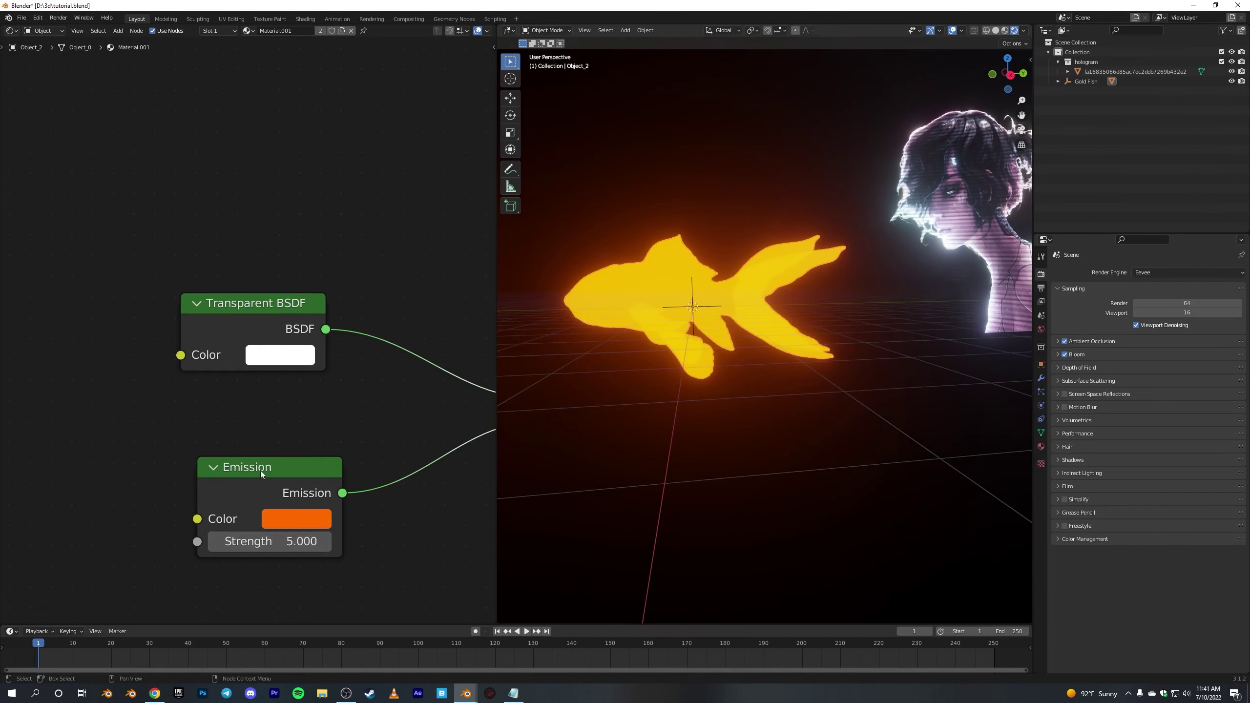
Set the Emission strength to 2 and its color to a lighter yellow-orange
click(266, 546)
text(2)
key(Return)
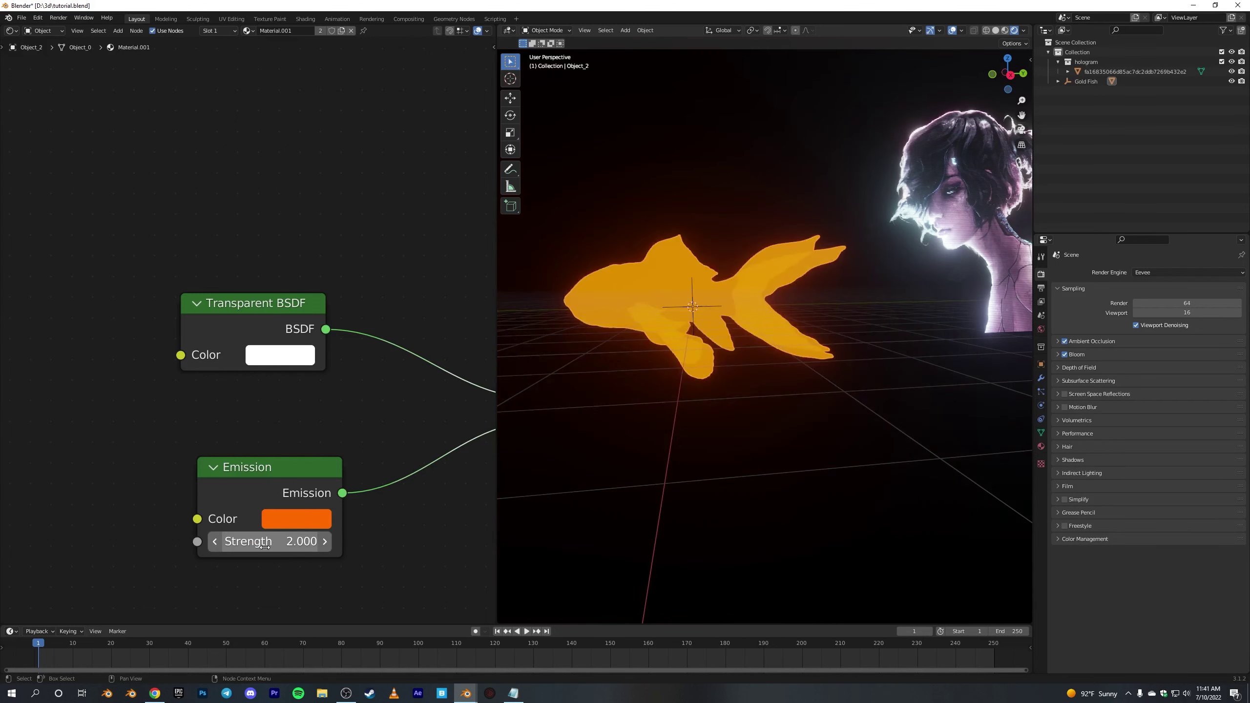
middle_drag(264, 546, 265, 560)
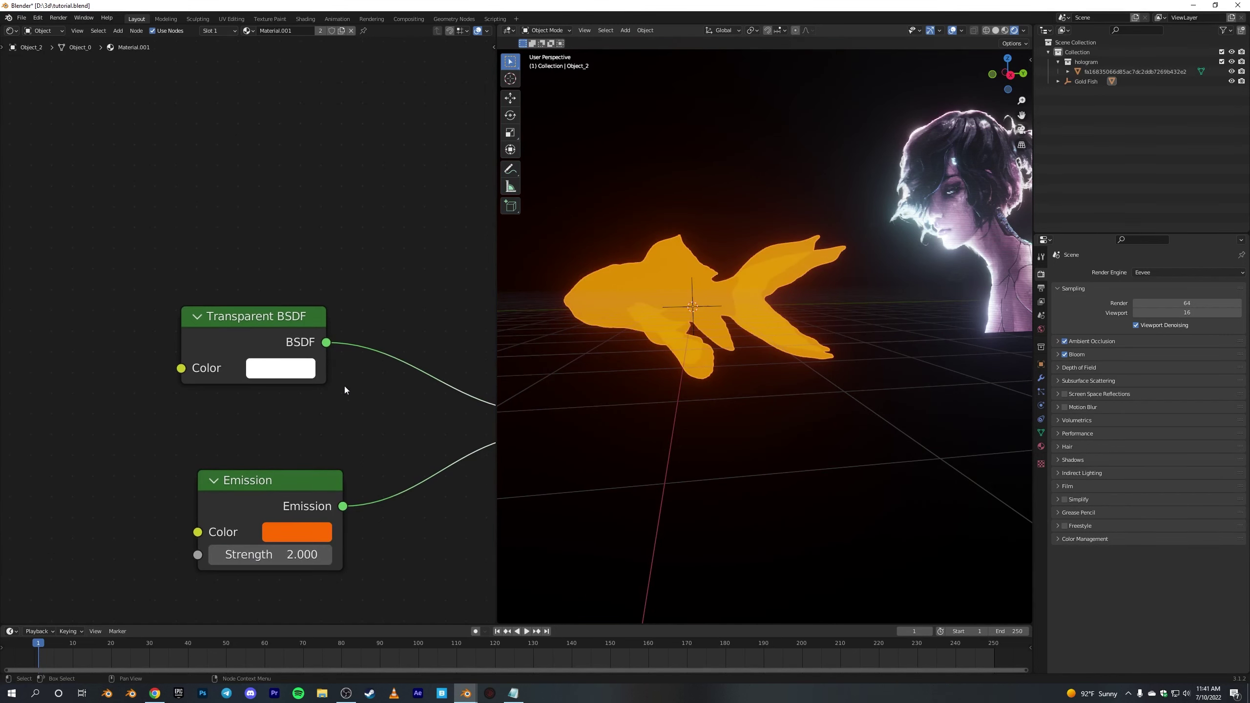
click(297, 532)
click(315, 377)
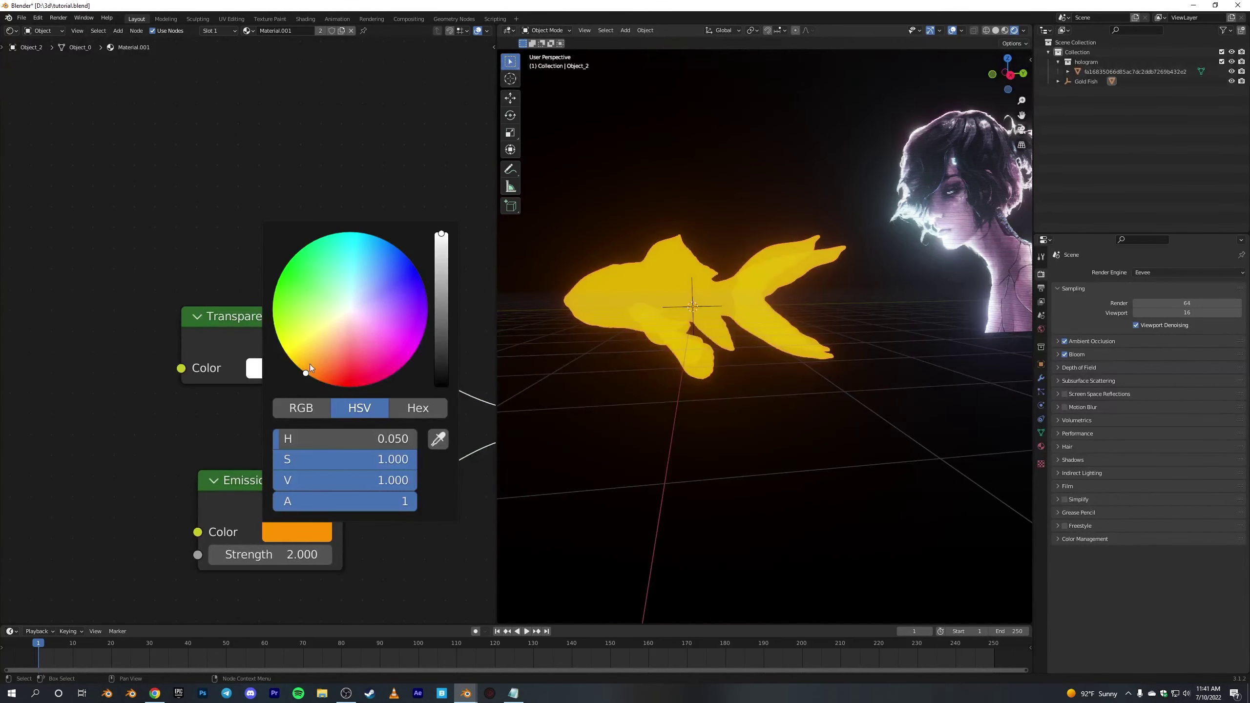
Add a MixRGB node above the connection between Transparent BSDF and the Mix Shader
middle_drag(294, 307, 208, 335)
scroll(208, 335, down, 3)
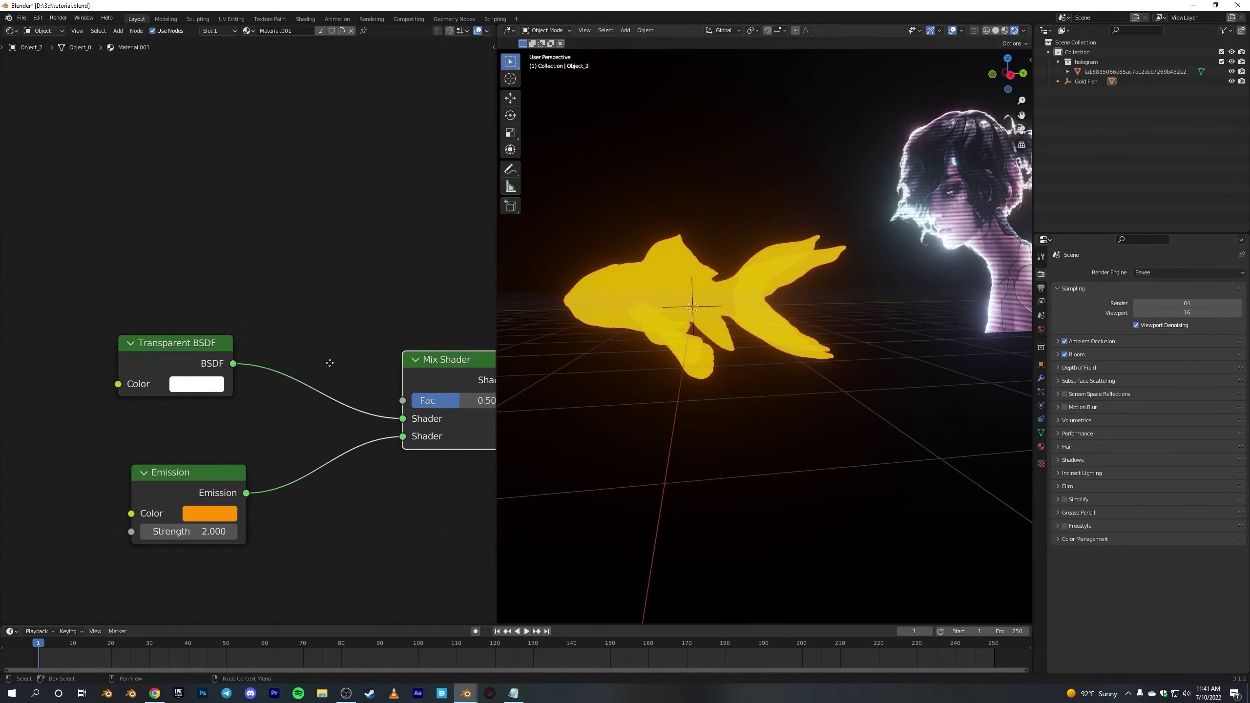
middle_drag(329, 363, 309, 365)
key(shift+a)
click(362, 205)
text(mi)
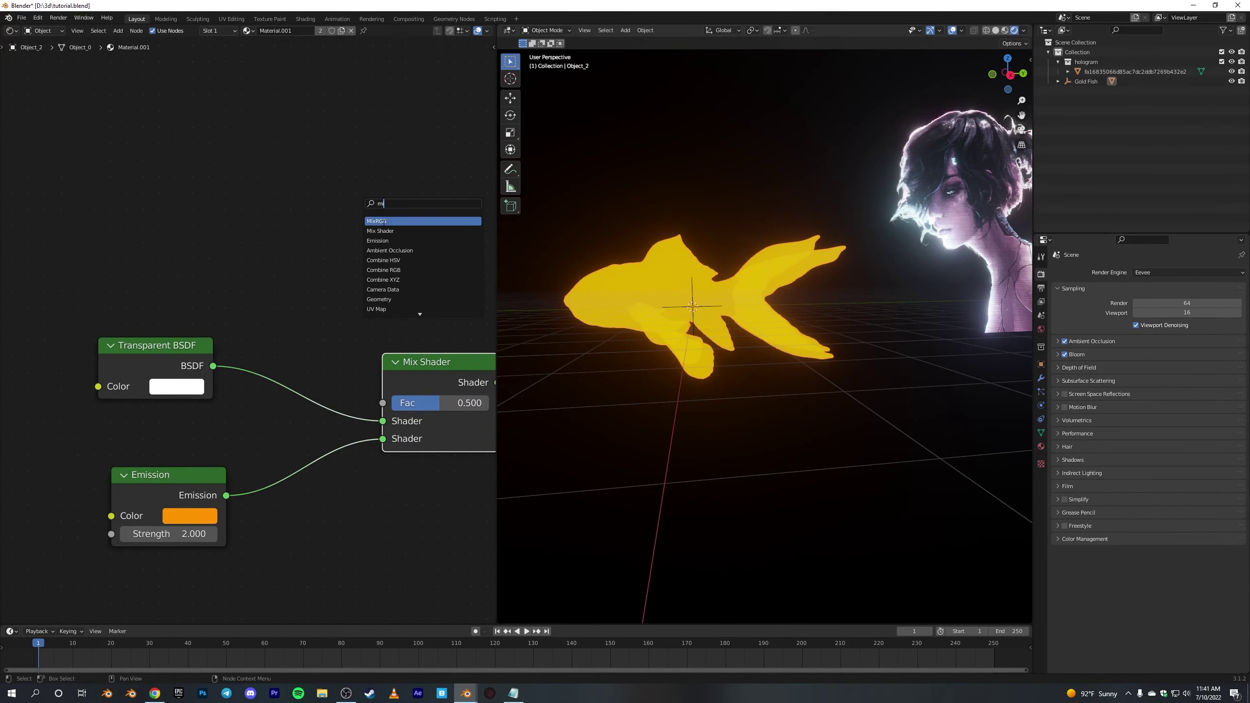
click(383, 222)
click(268, 193)
Add a Wireframe node to the left of the MixRGB node
middle_drag(201, 187, 264, 207)
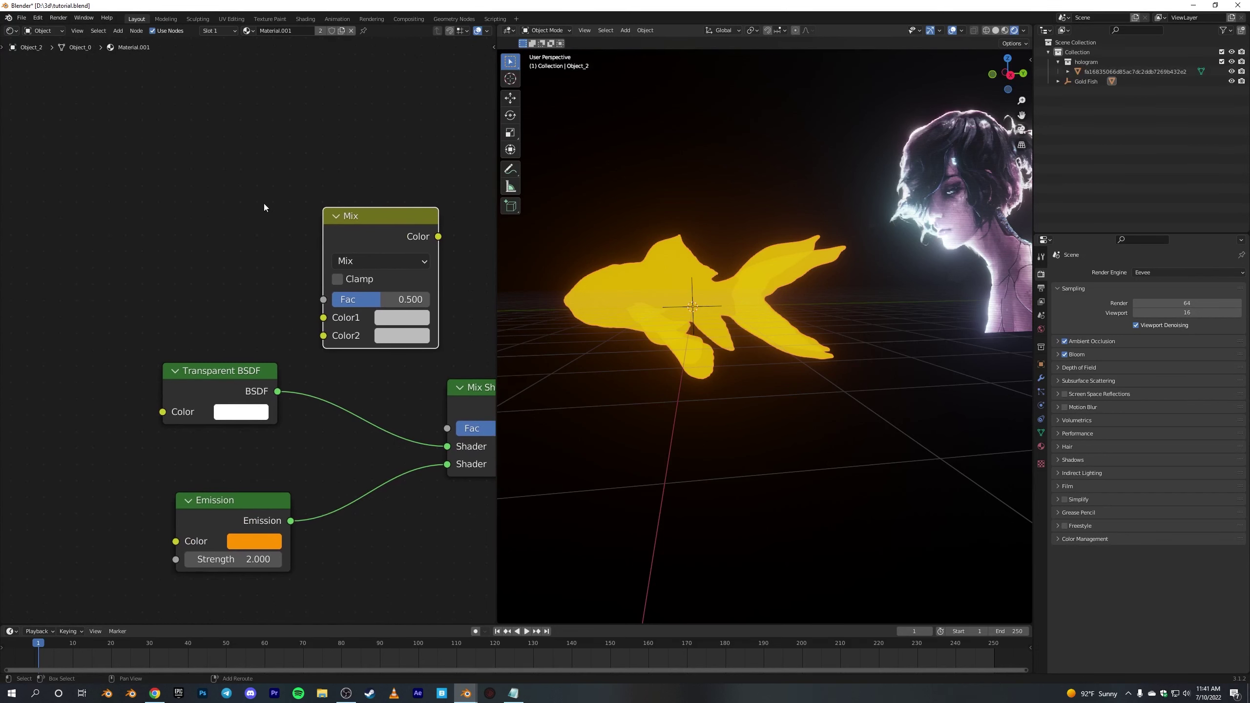
key(shift+a)
text(fer)
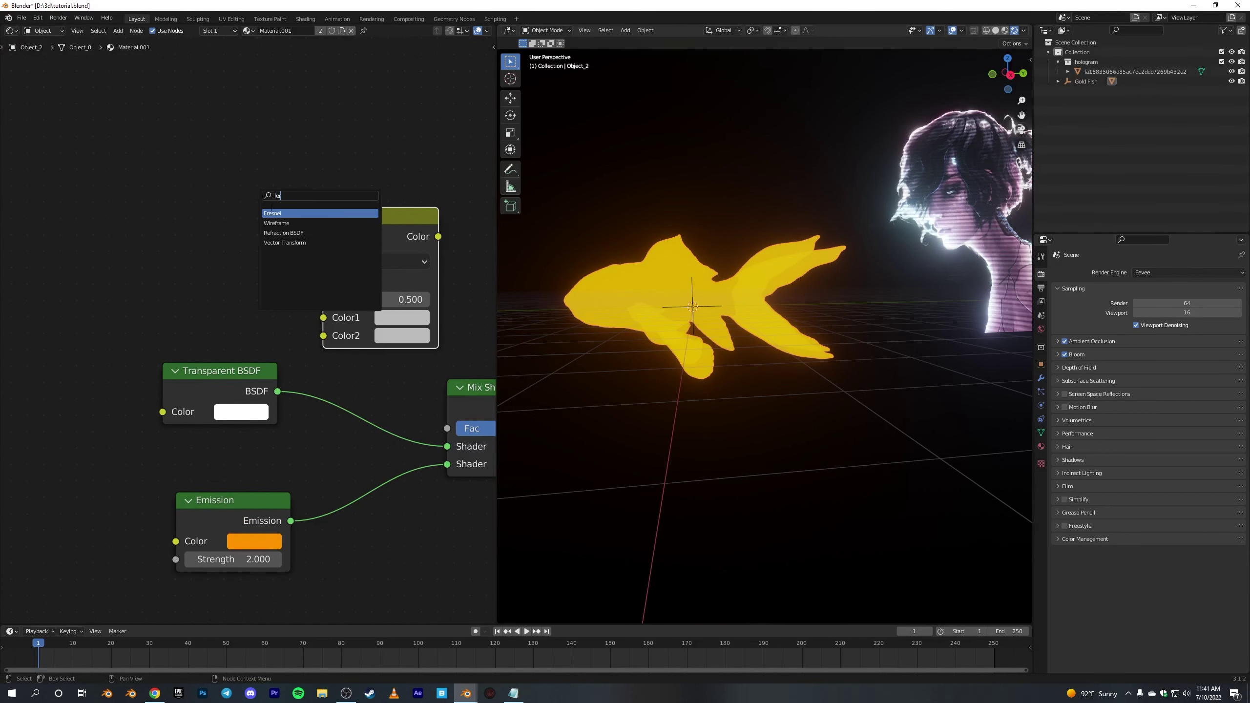
click(278, 224)
click(54, 240)
scroll(237, 263, down, 6)
middle_drag(241, 270, 278, 282)
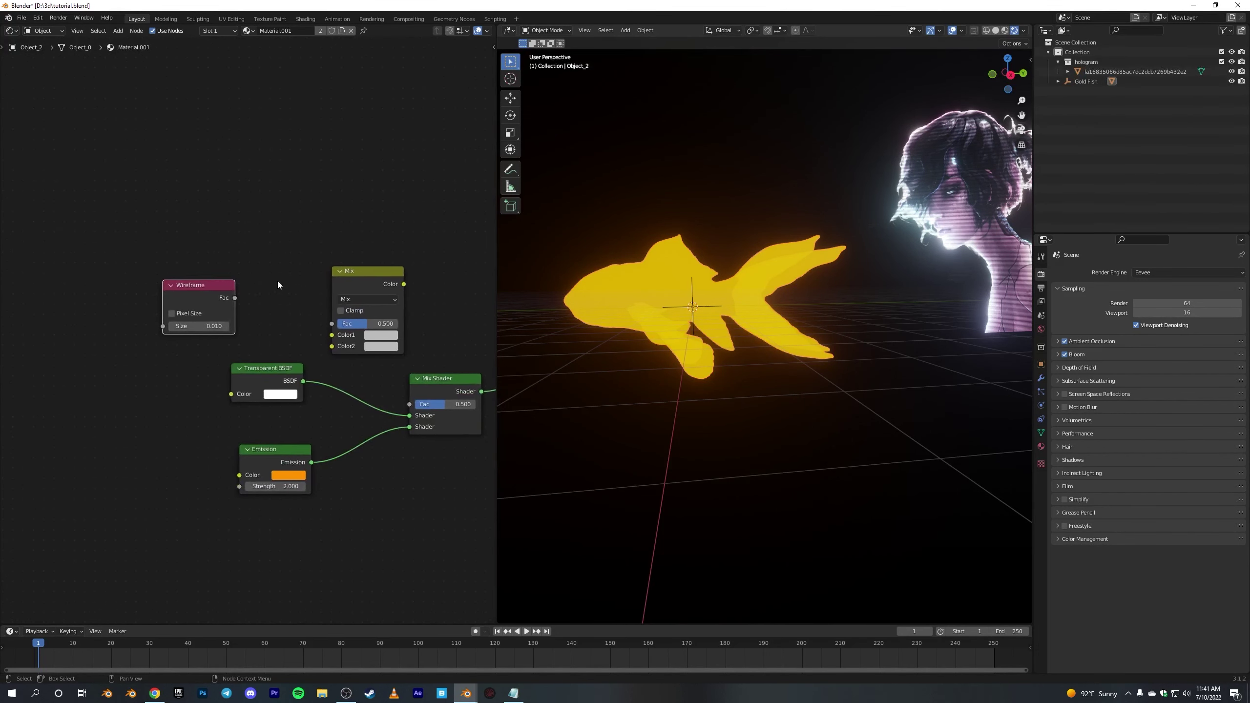
Replace the Wireframe node with a Fresnel node and connect its Fac output to the MixRGB node's Color2 input
scroll(277, 282, up, 2)
drag(233, 293, 346, 349)
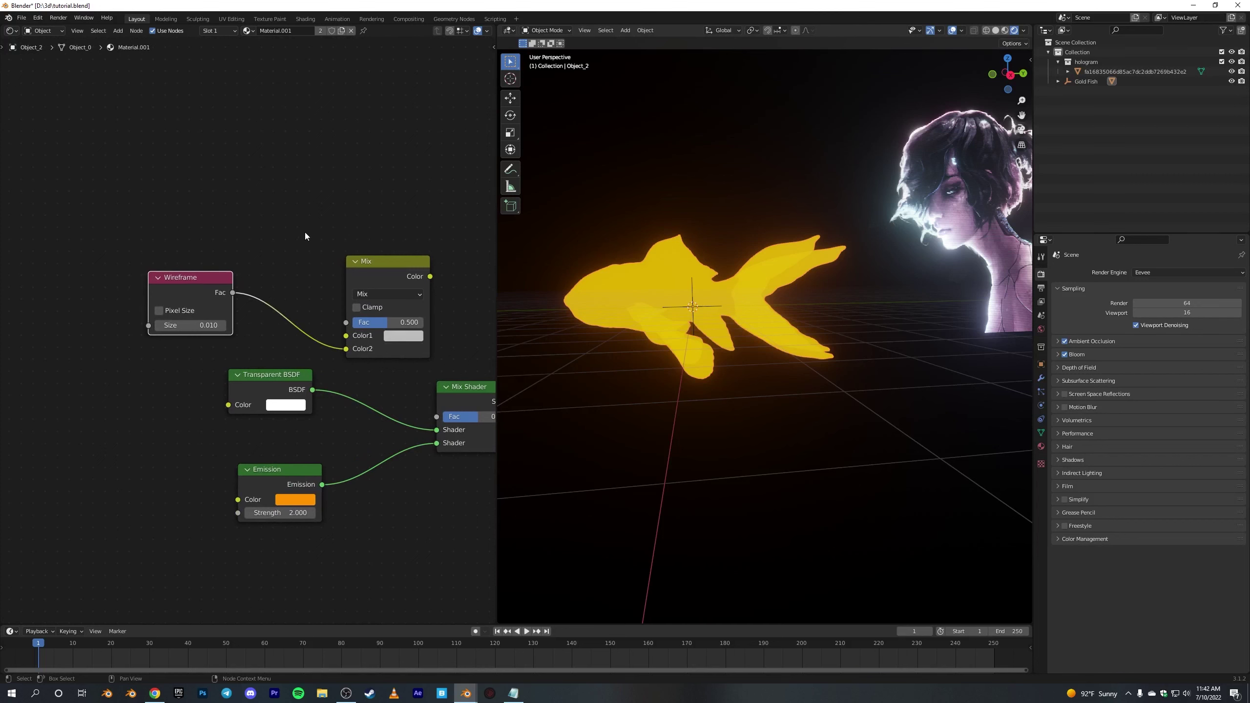
key(x)
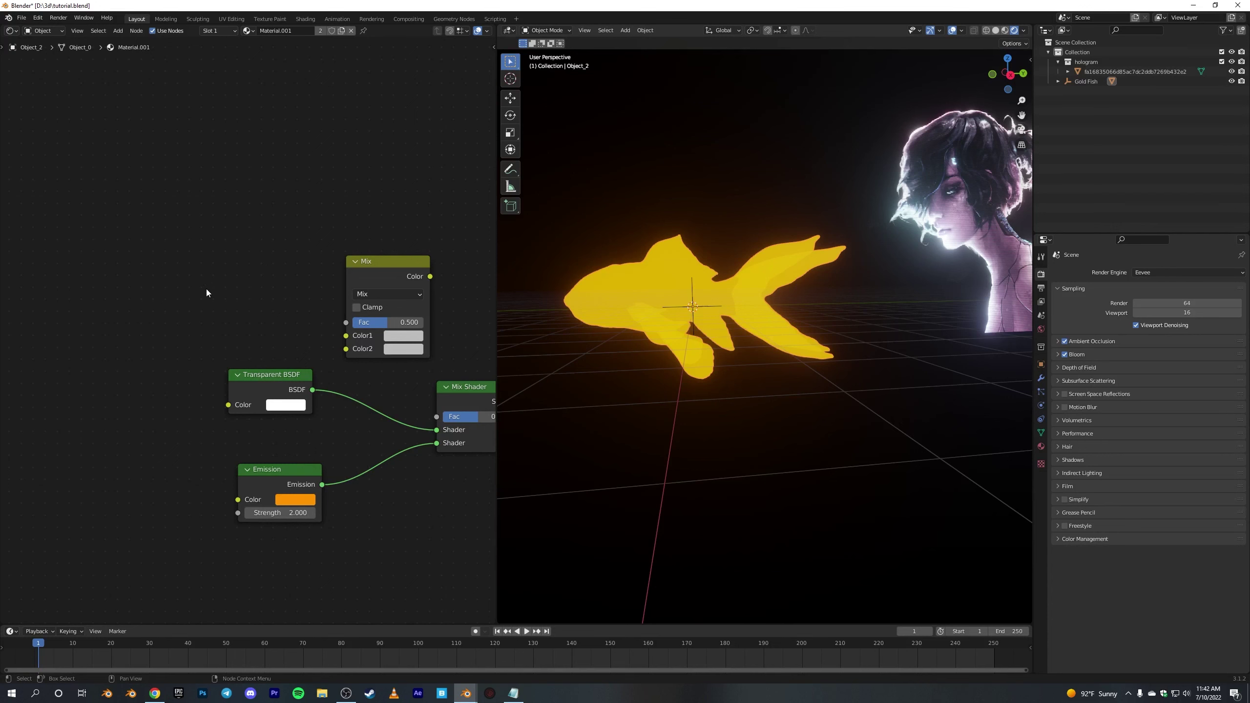
key(shift+a)
click(212, 289)
text(fer)
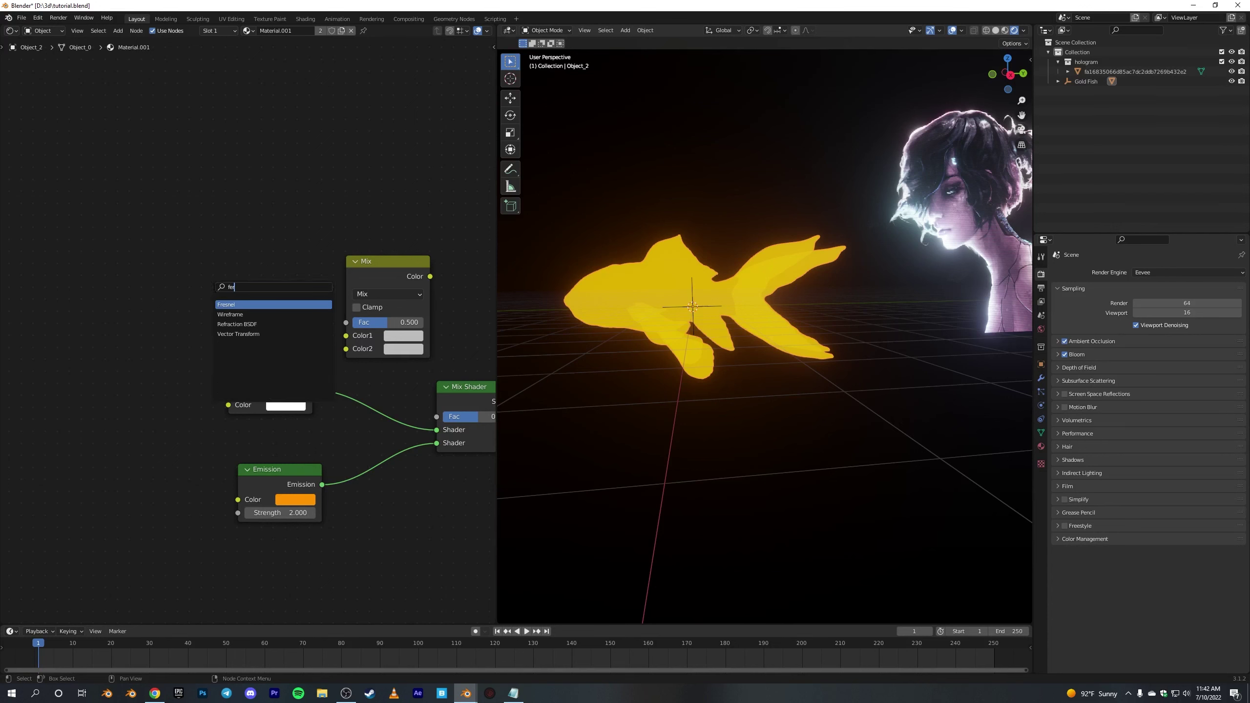
key(Return)
click(178, 302)
drag(232, 305, 347, 349)
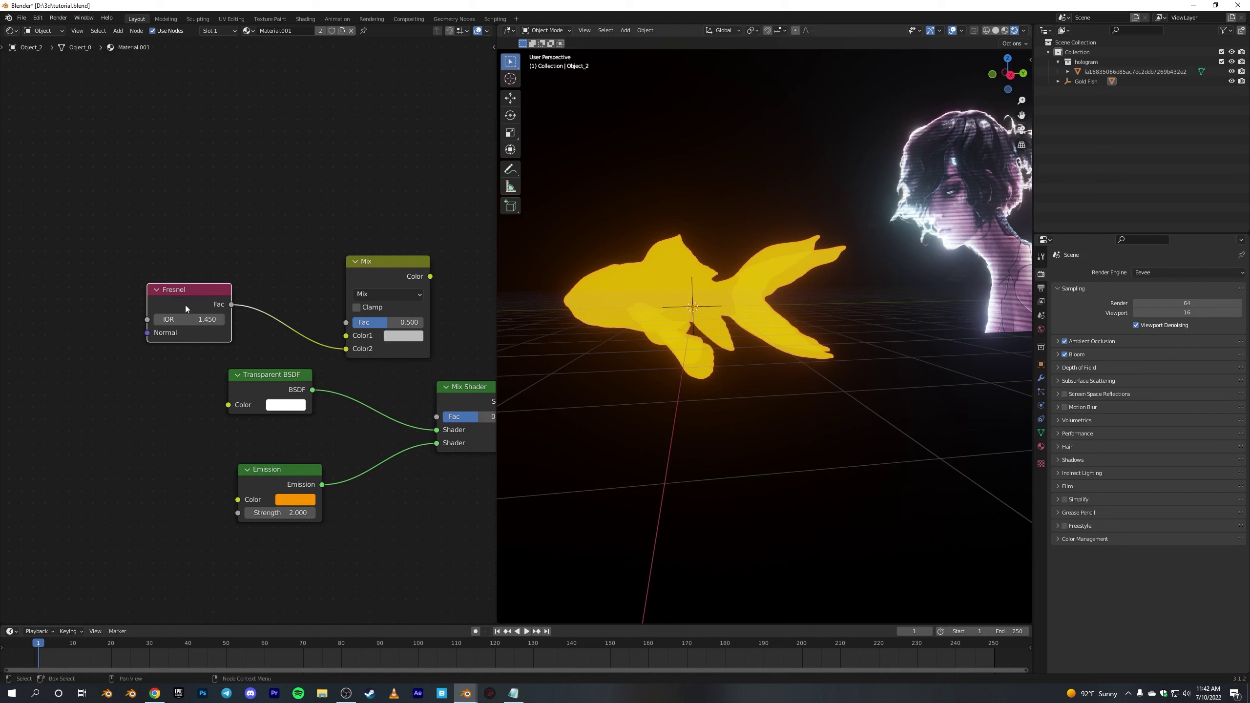
Duplicate the Fresnel node above the original and connect the copy's Fac output to the MixRGB node's Color1 input
key(shift+d)
click(180, 190)
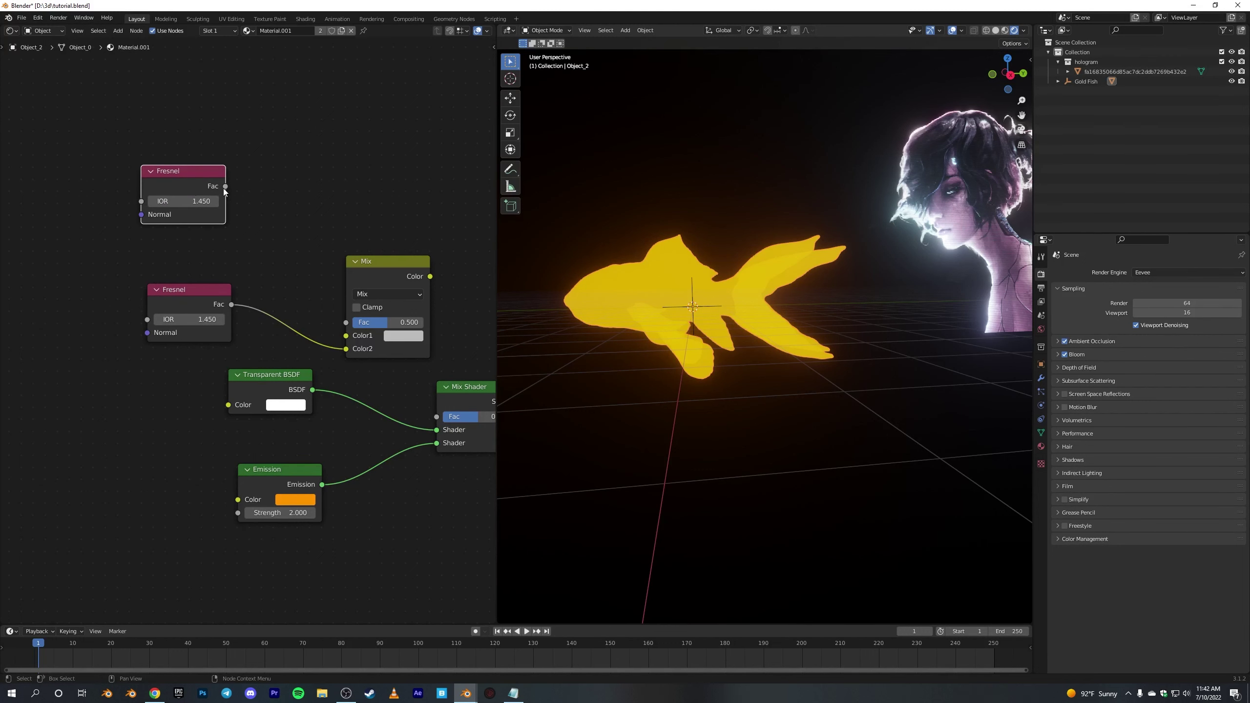
drag(225, 186, 346, 336)
Set the IOR of the upper Fresnel node to 1.060
scroll(211, 260, up, 2)
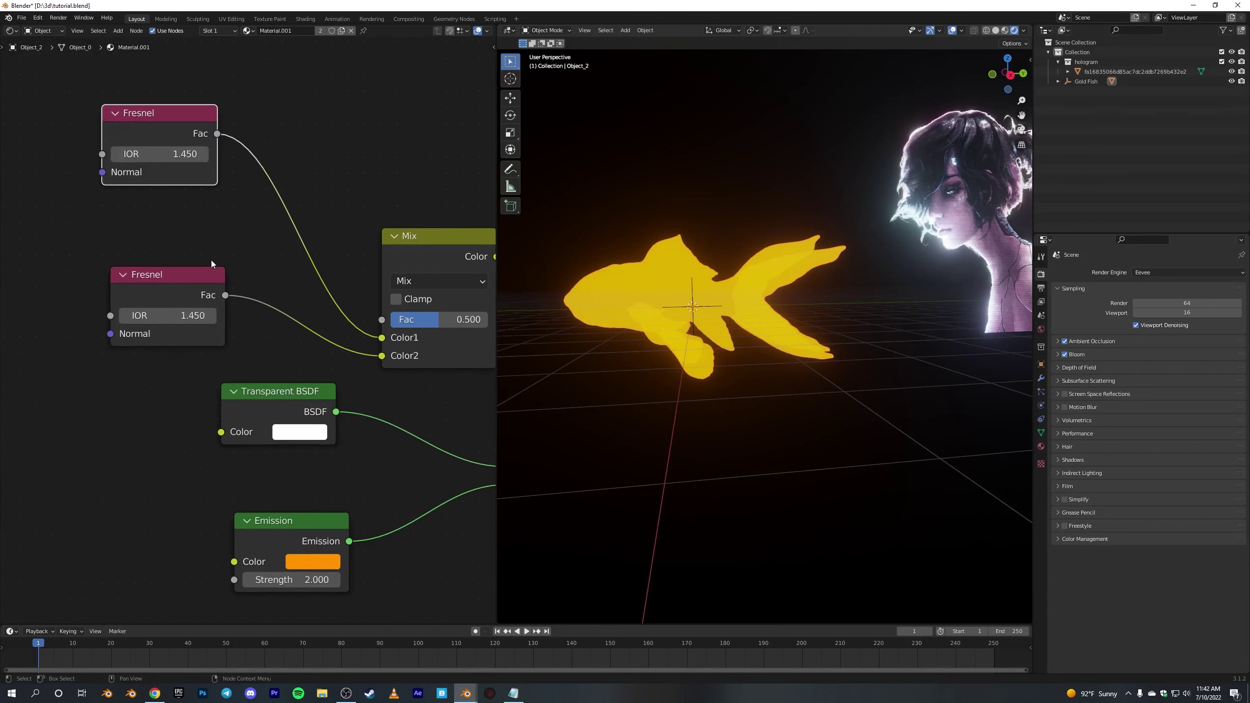
scroll(211, 259, up, 2)
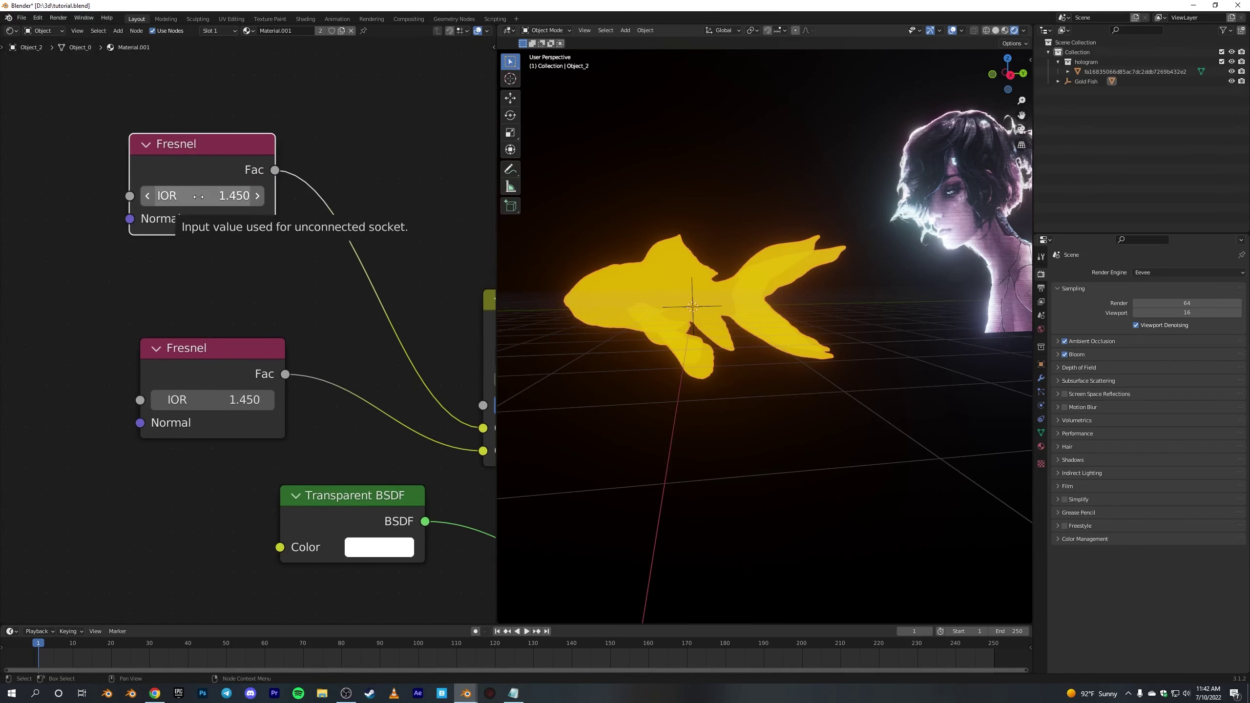
click(191, 197)
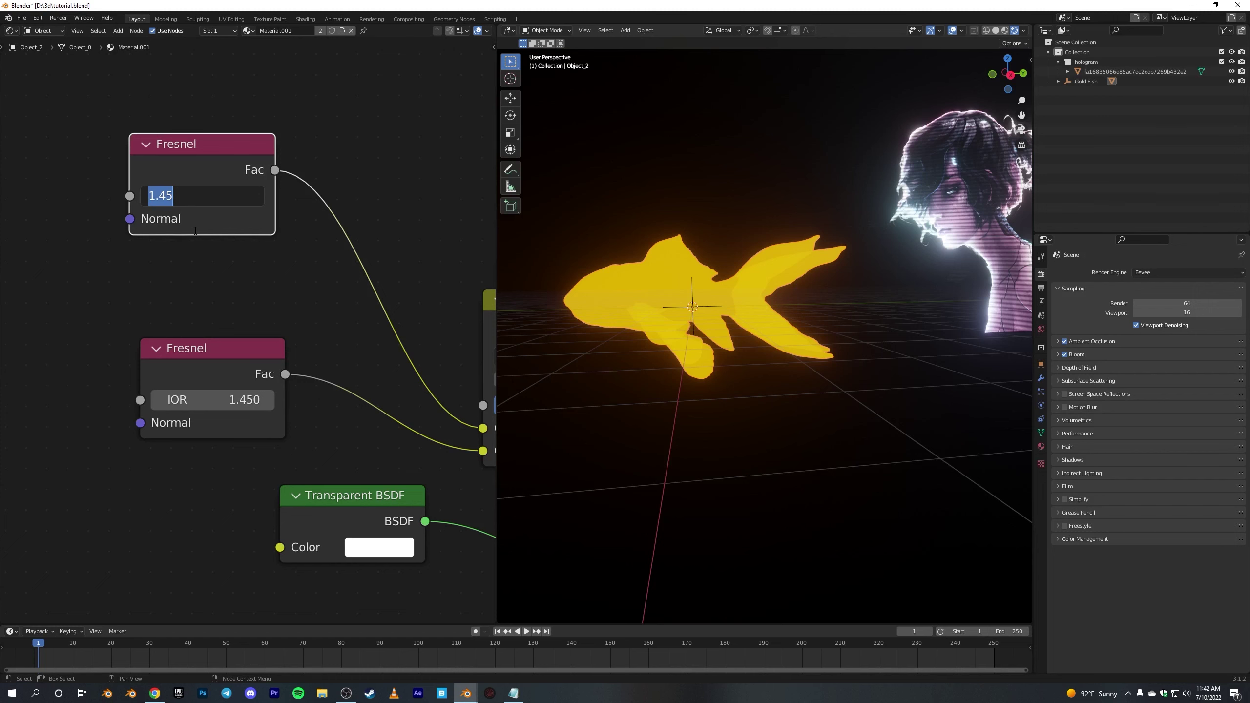
text(1)
key(Return)
Add a Noise Texture node to the left of the two Fresnel nodes
scroll(207, 260, down, 5)
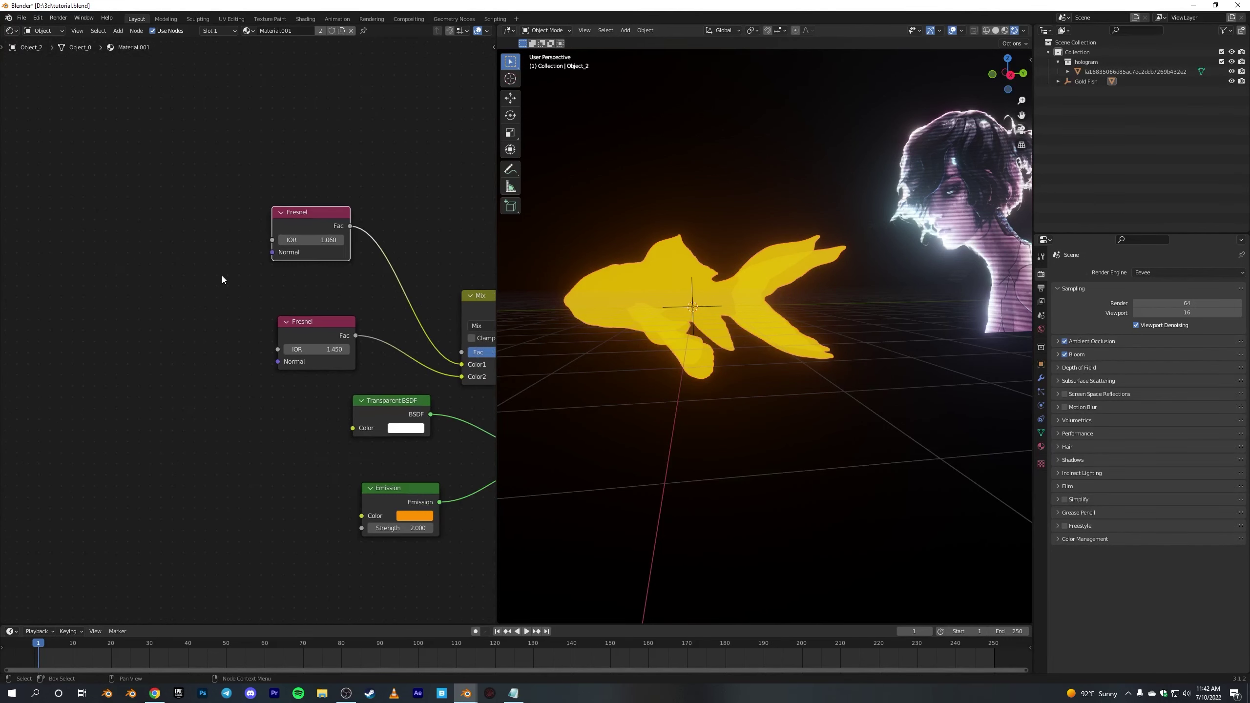
key(shift+a)
click(222, 276)
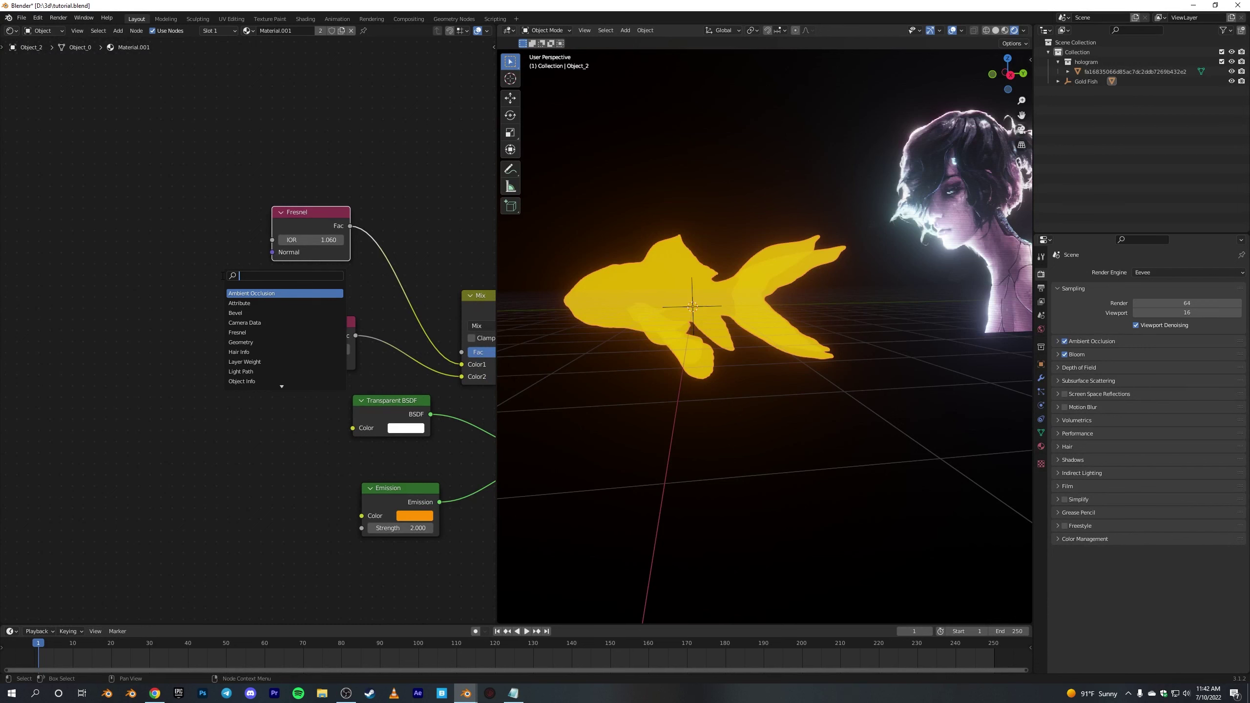
text(noise)
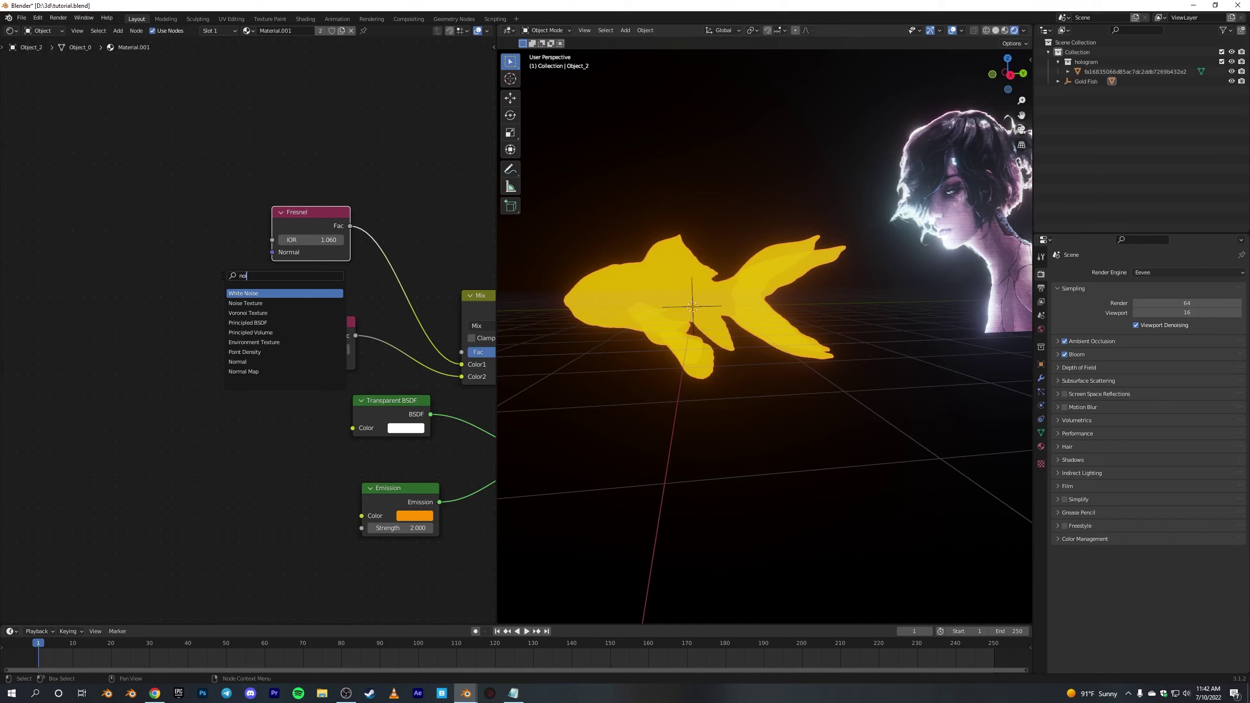
click(241, 303)
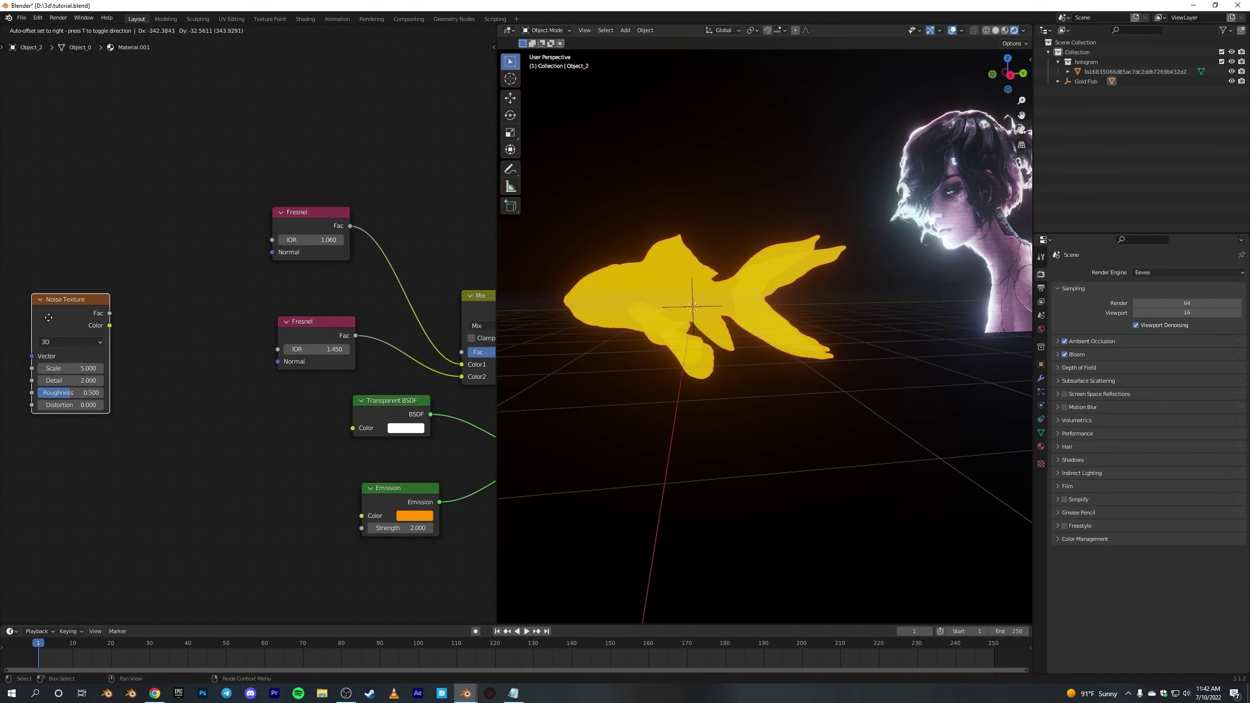
click(140, 356)
Add a ColorRamp node after the Noise Texture and connect its Color output to the lower Fresnel's IOR
middle_drag(139, 356, 297, 335)
key(shift+a)
click(299, 291)
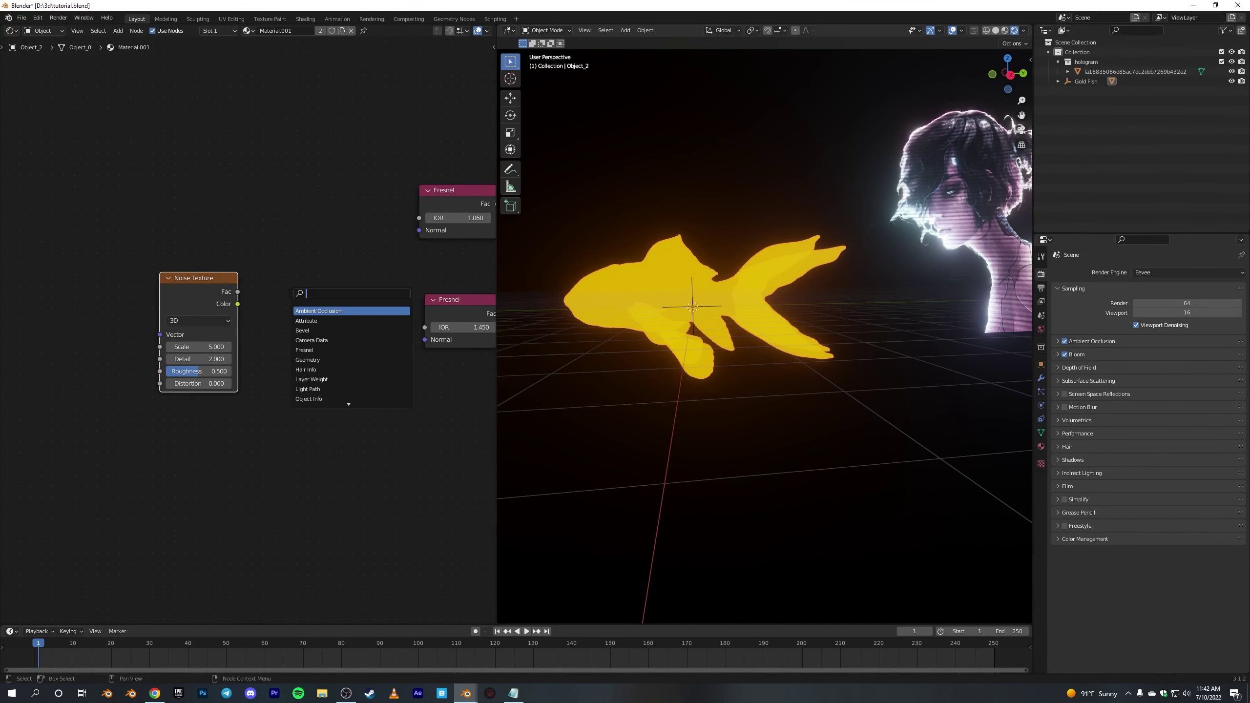
text(col)
click(305, 309)
click(282, 298)
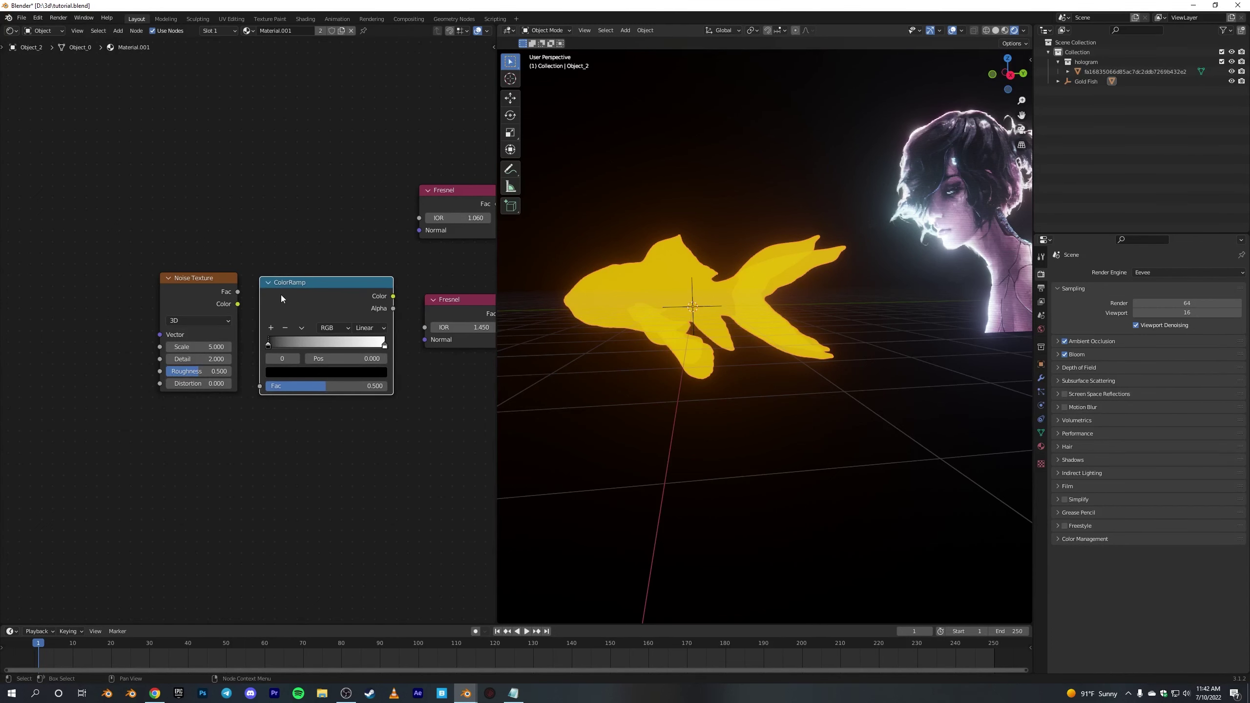
drag(394, 297, 426, 328)
middle_drag(454, 340, 396, 330)
drag(404, 291, 414, 278)
Connect the Noise Texture's Color output to the ColorRamp's Fac input
scroll(244, 330, down, 2)
middle_drag(244, 330, 334, 316)
drag(276, 290, 296, 356)
Set the Noise Texture's Scale to about 215.7
middle_drag(212, 352, 326, 365)
scroll(326, 366, up, 5)
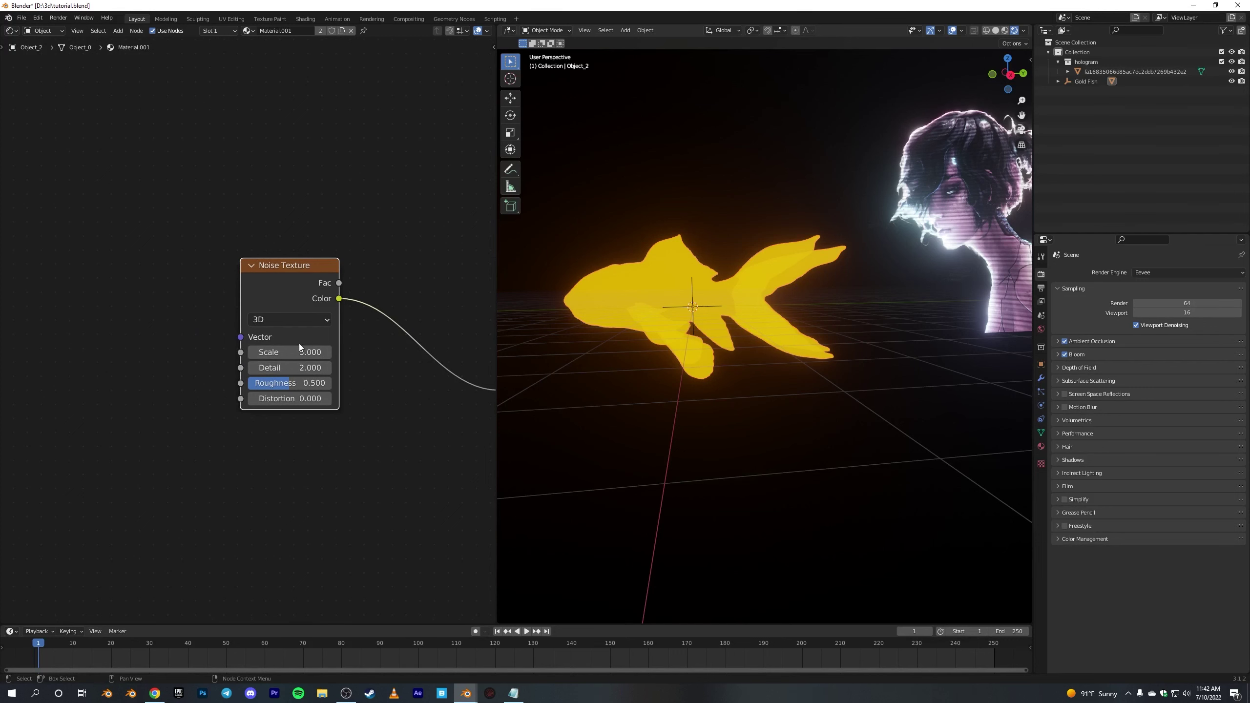
drag(276, 350, 306, 351)
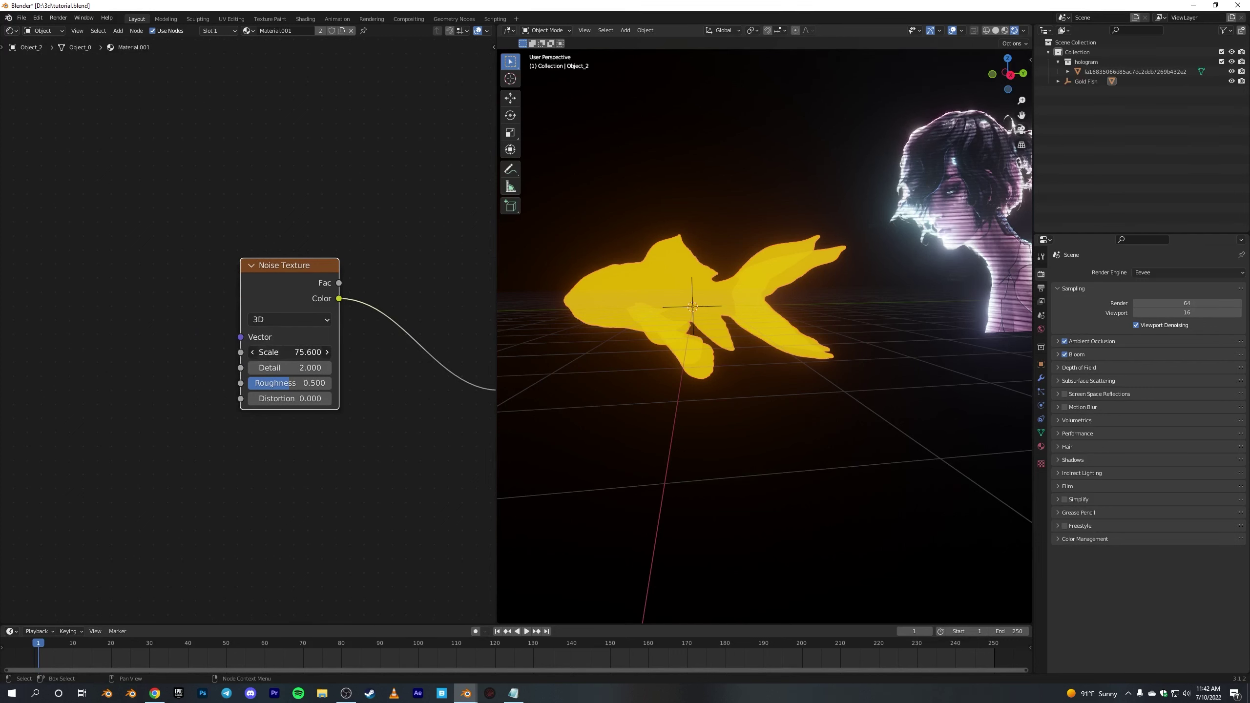
scroll(388, 391, up, 6)
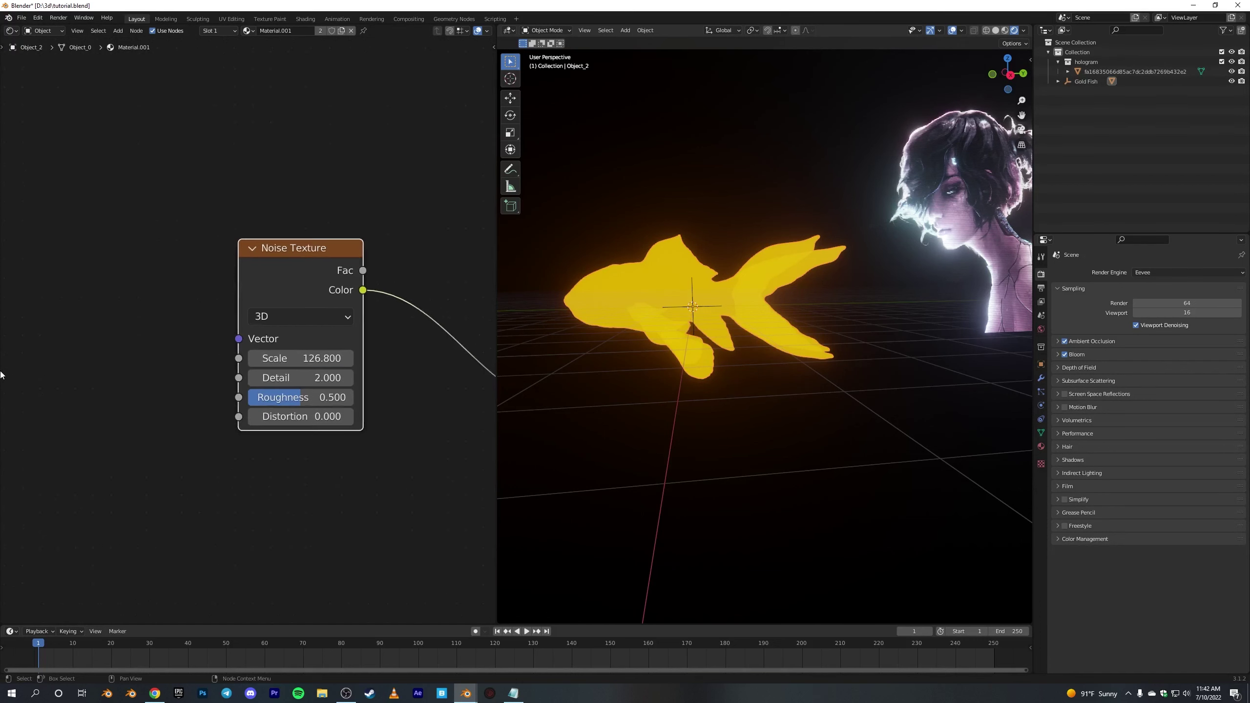
drag(340, 366, 387, 365)
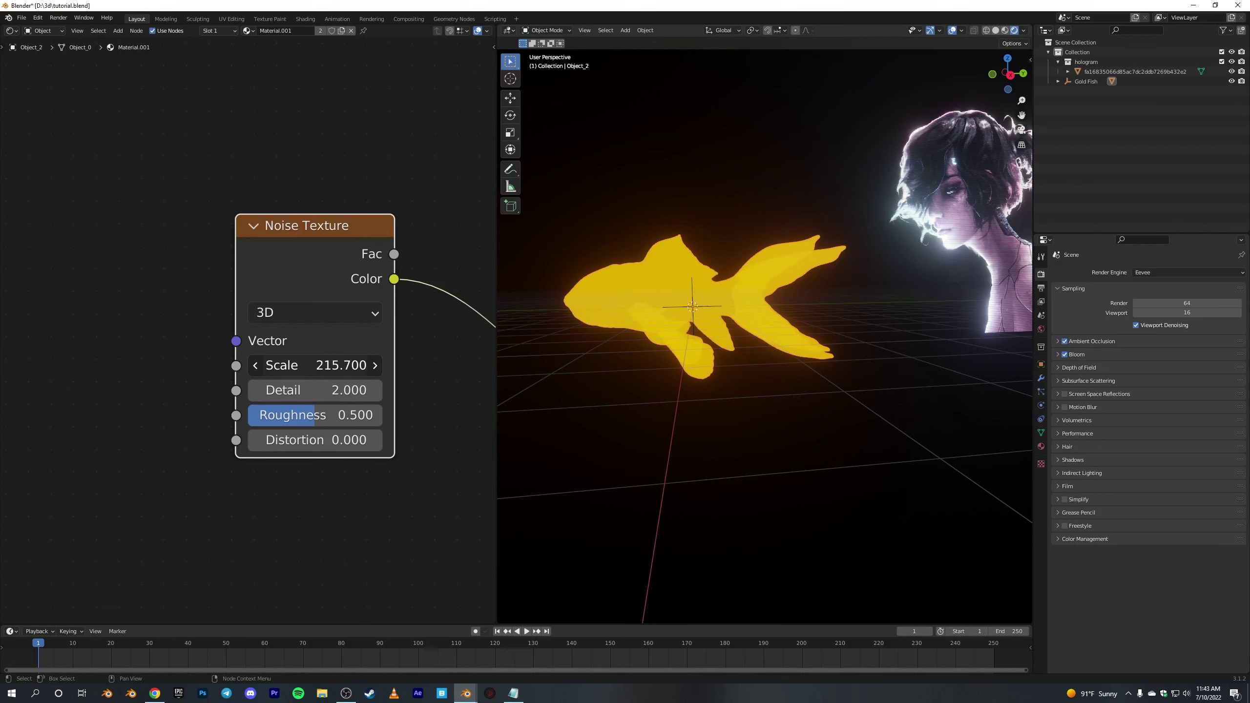
Connect the MixRGB node's Color output to the Fac input of the Mix Shader
scroll(408, 419, down, 2)
middle_drag(409, 419, 205, 412)
middle_drag(317, 385, 150, 427)
middle_drag(316, 397, 235, 394)
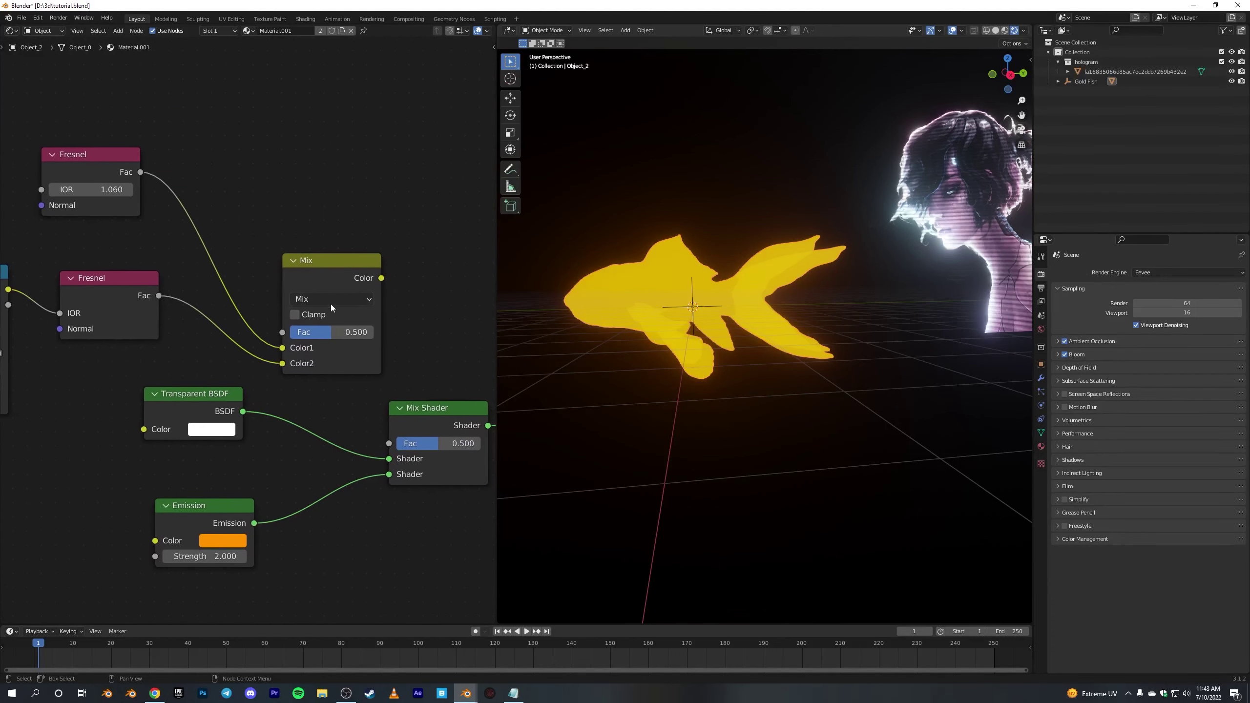
drag(382, 278, 388, 444)
Move the ColorRamp's white stop to position 0.550 to thin out the glow on the fish
mouse_move(812, 335)
middle_down()
mouse_move(788, 356)
mouse_move(726, 326)
mouse_move(734, 361)
mouse_move(818, 298)
mouse_move(787, 324)
mouse_move(825, 325)
middle_up()
scroll(725, 326, up, 6)
scroll(735, 360, down, 5)
scroll(819, 298, up, 3)
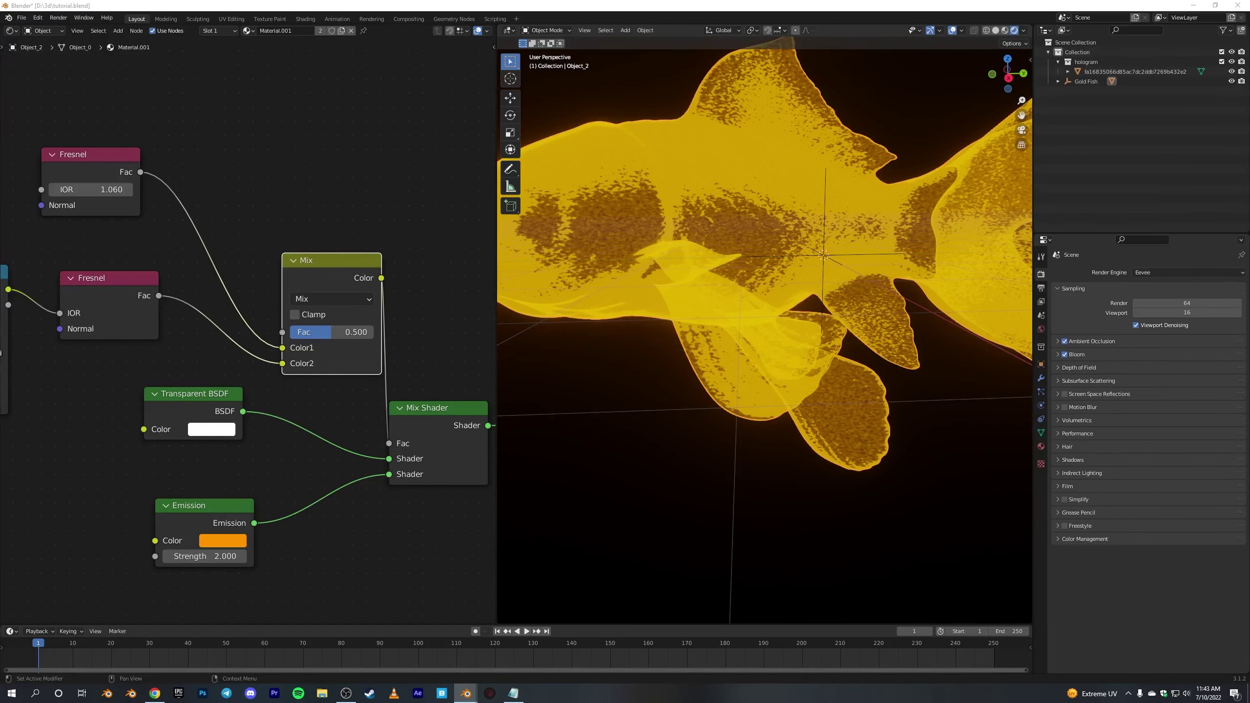
middle_drag(19, 449, 260, 437)
drag(298, 353, 226, 354)
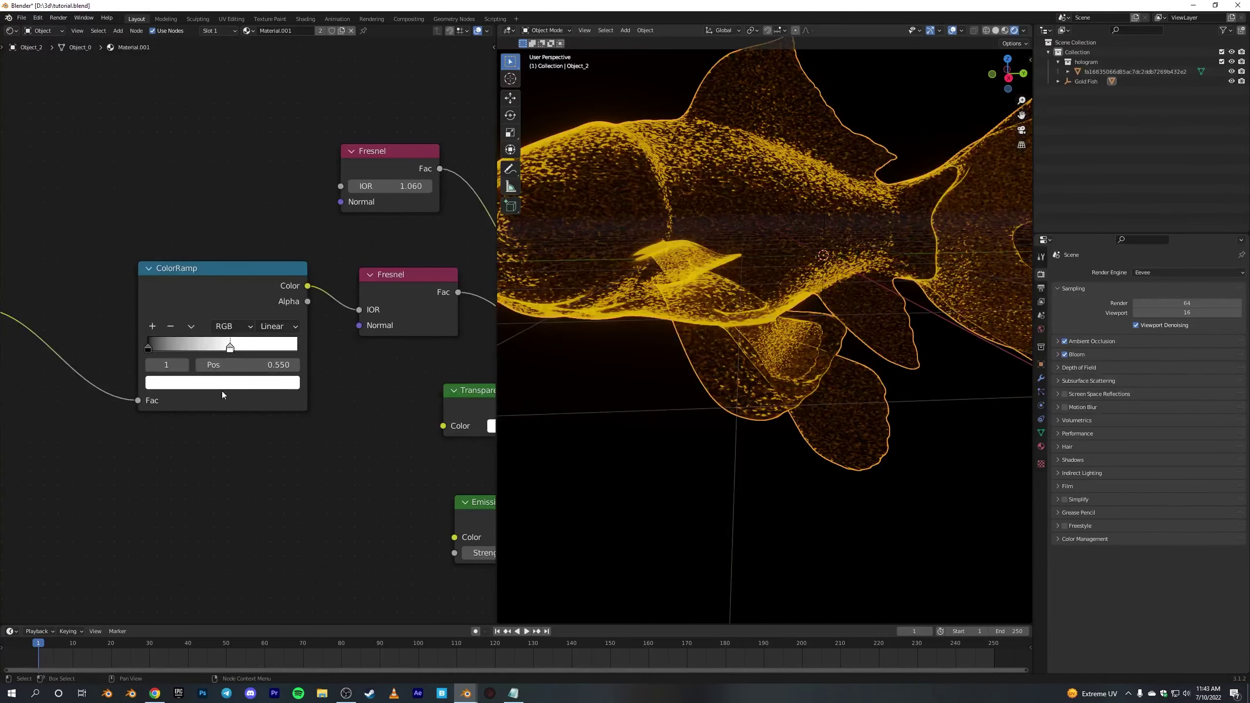
Set the Noise Texture's Detail to 7.9 and its Roughness to 0.725
middle_drag(222, 391, 353, 402)
middle_drag(217, 465, 266, 460)
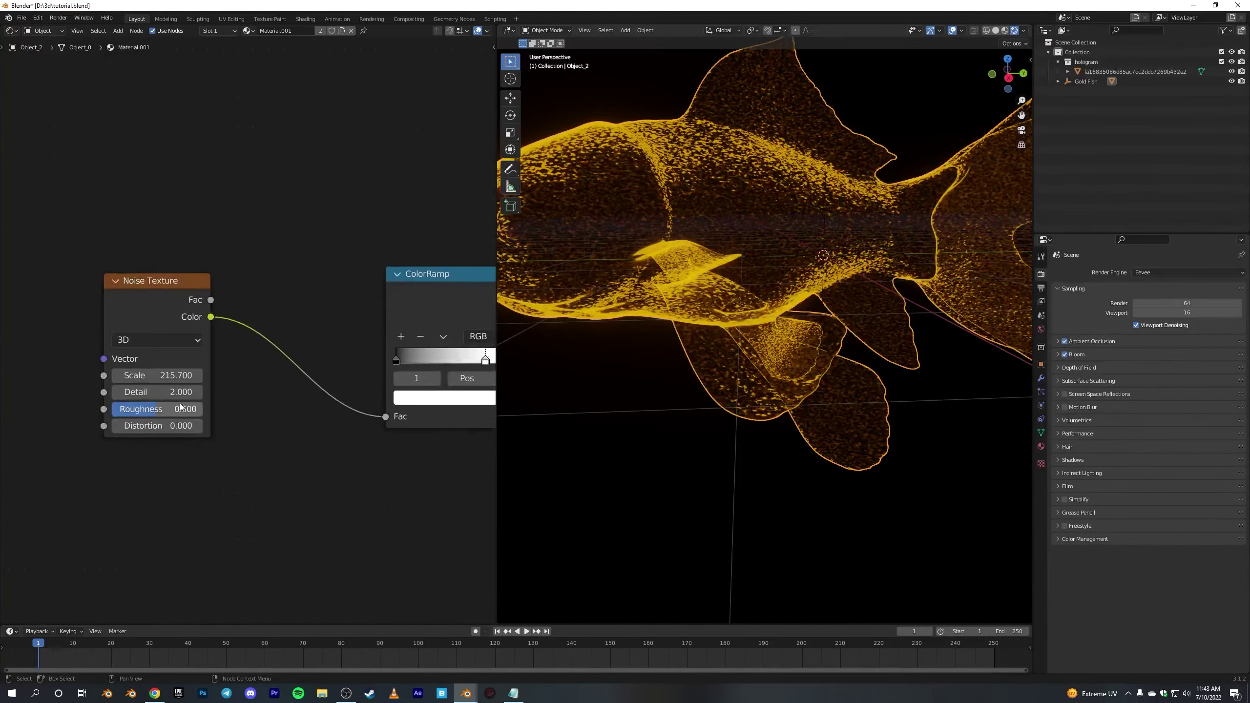
drag(158, 393, 246, 392)
drag(162, 409, 184, 409)
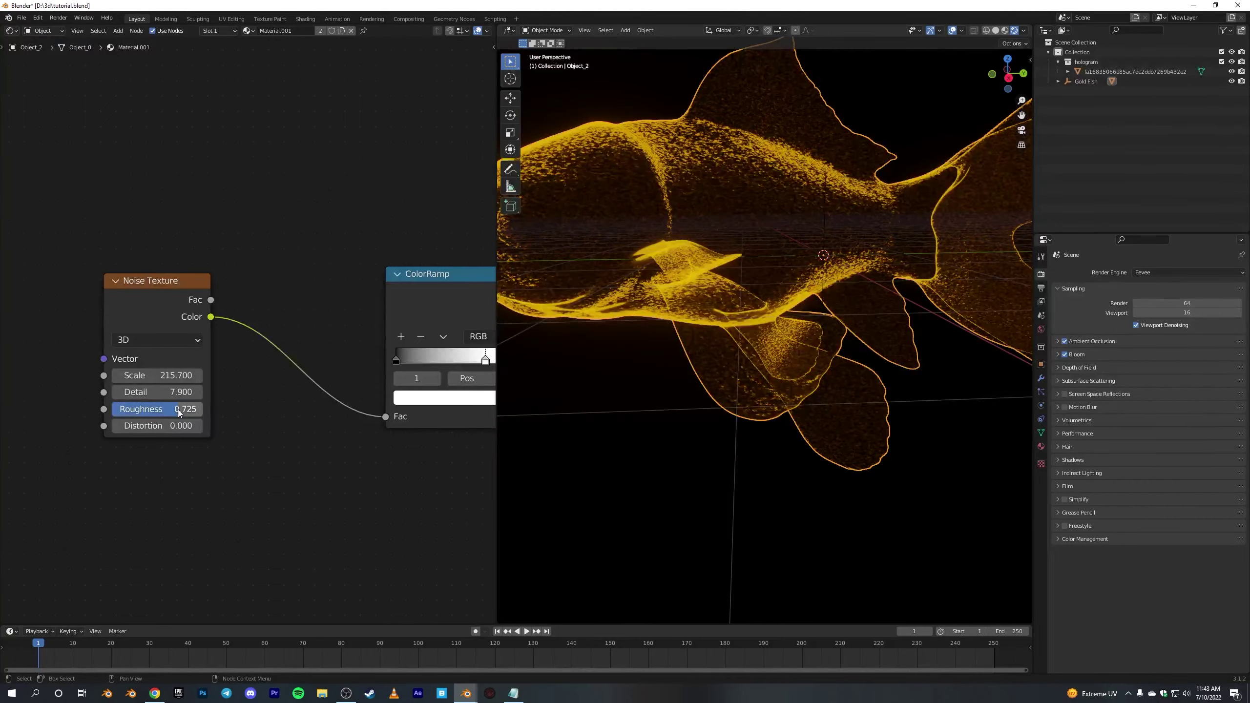
Set the Noise Texture's Distortion to 4.2, judging the pattern on the fish from several angles
middle_drag(619, 258, 640, 278)
drag(170, 426, 261, 426)
middle_drag(691, 255, 668, 151)
middle_drag(813, 191, 740, 323)
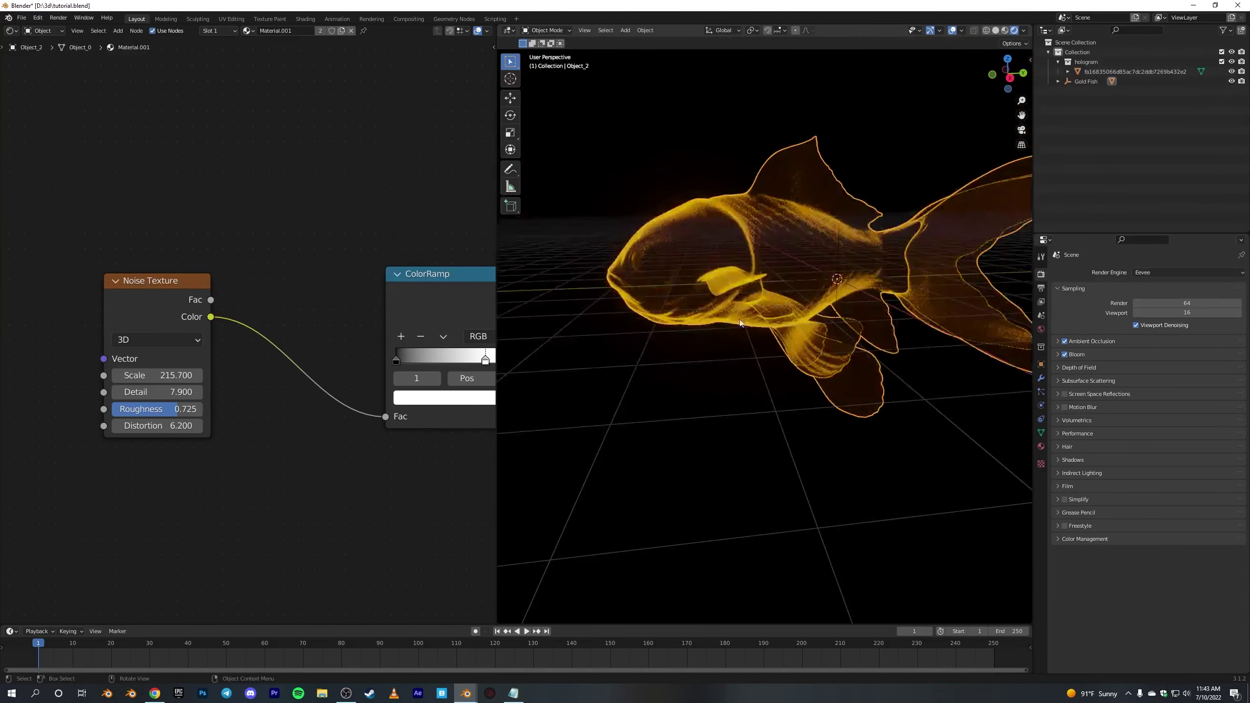
drag(175, 419, 145, 425)
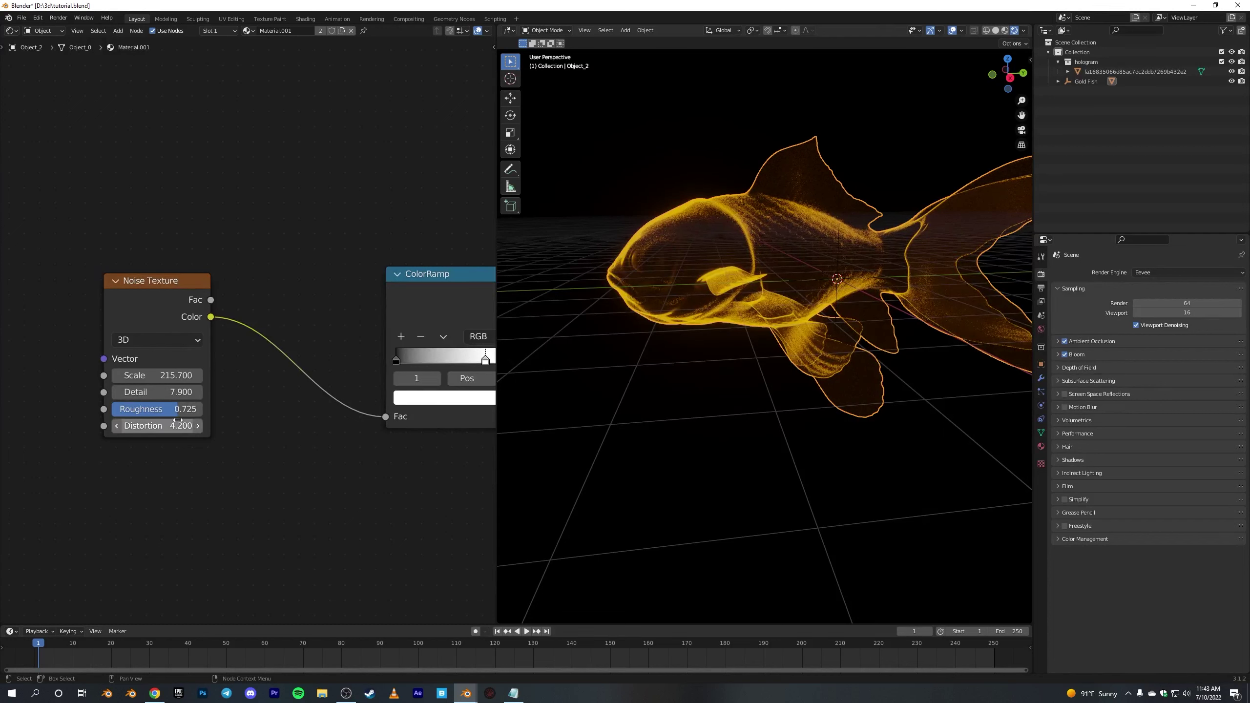
Add connected Texture Coordinate and Mapping nodes in front of the Noise Texture using Node Wrangler
scroll(238, 399, down, 3)
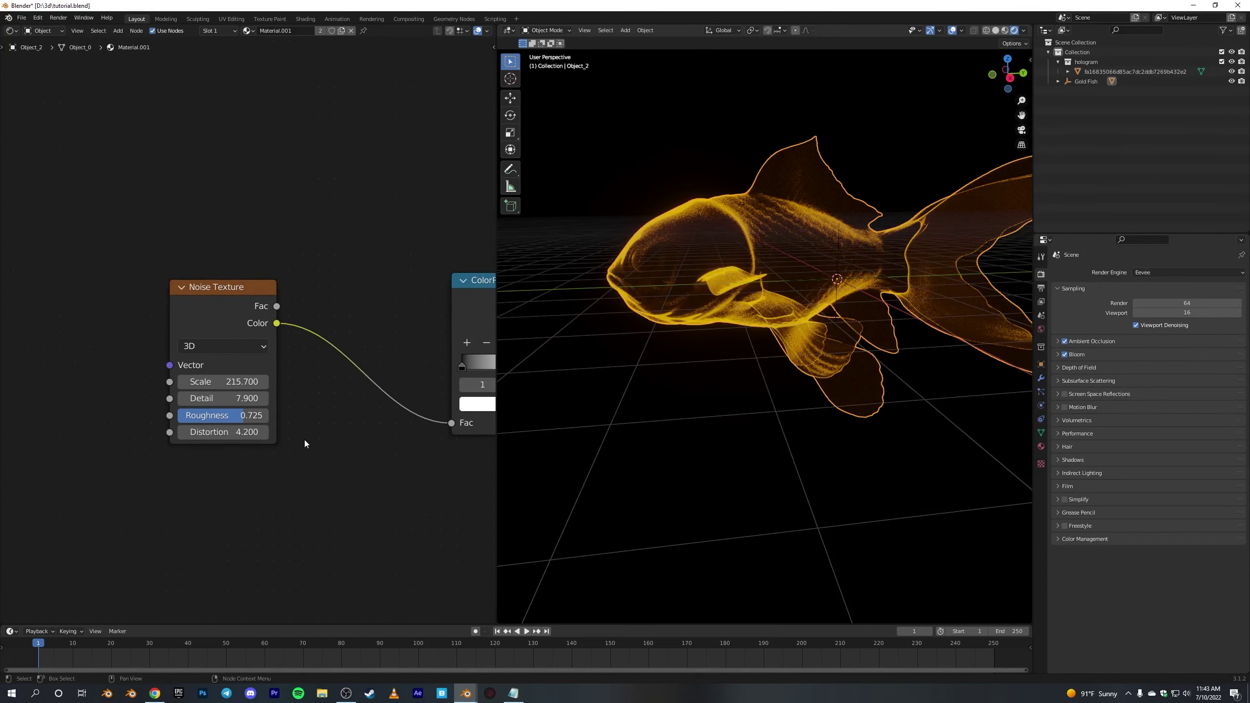
click(229, 318)
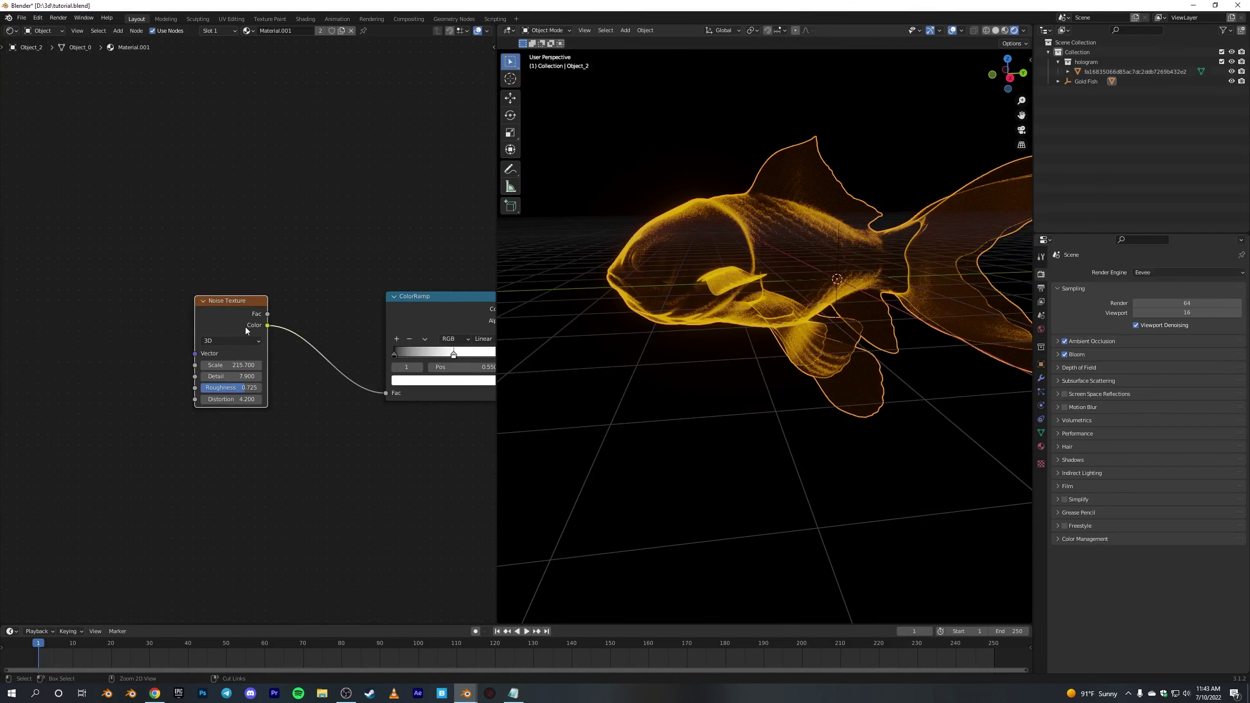
key(ctrl+t)
middle_drag(262, 376, 364, 369)
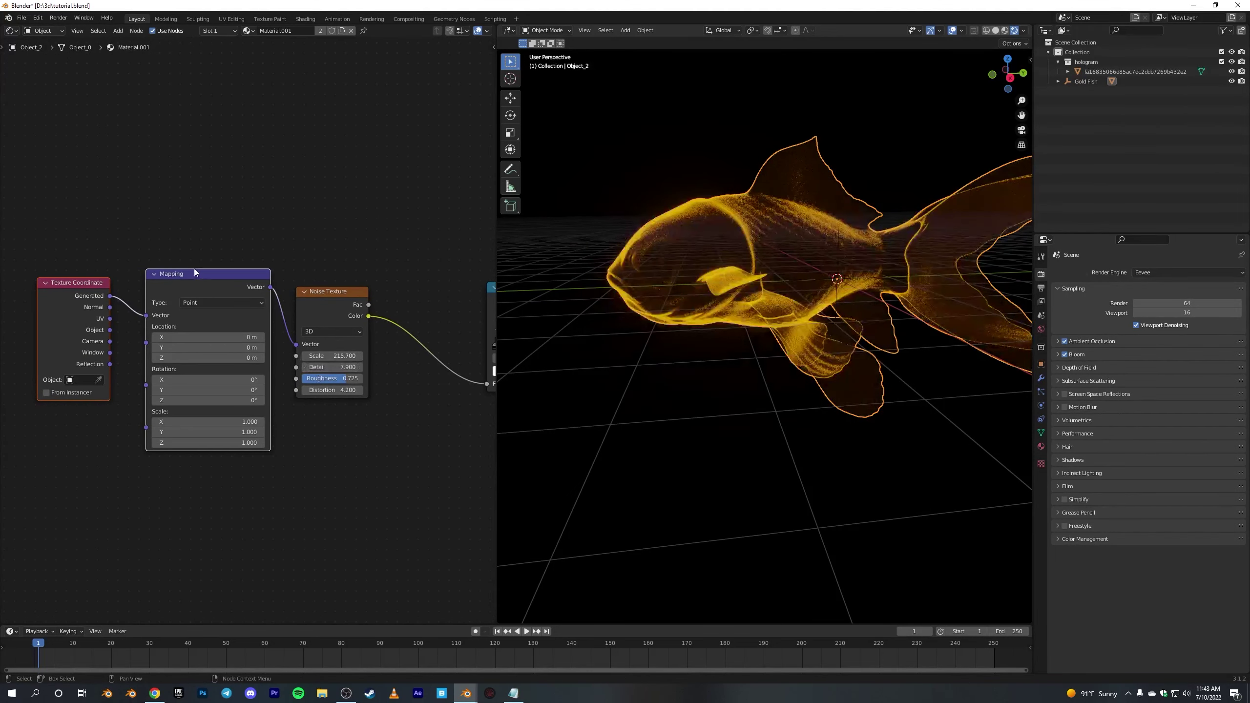
scroll(194, 268, up, 2)
middle_drag(163, 301, 223, 309)
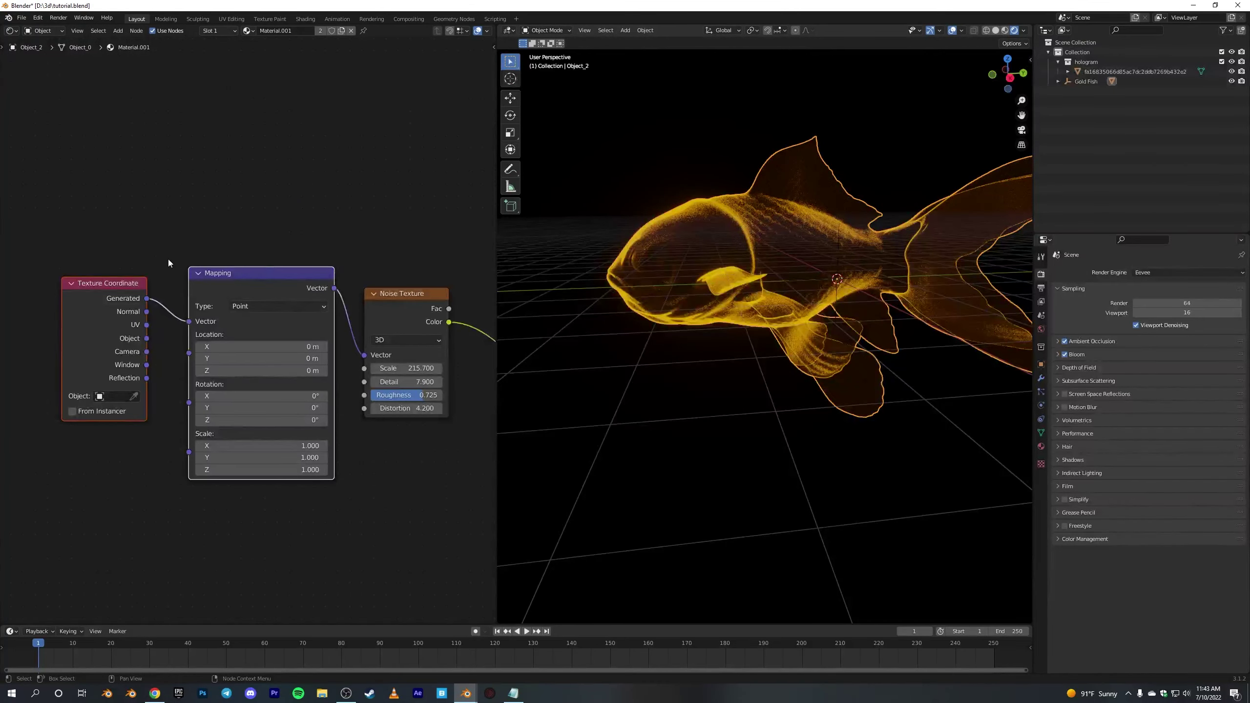
Search the add-on preferences for "node" to check whether Node Wrangler is enabled, and close the preferences
click(43, 21)
click(61, 158)
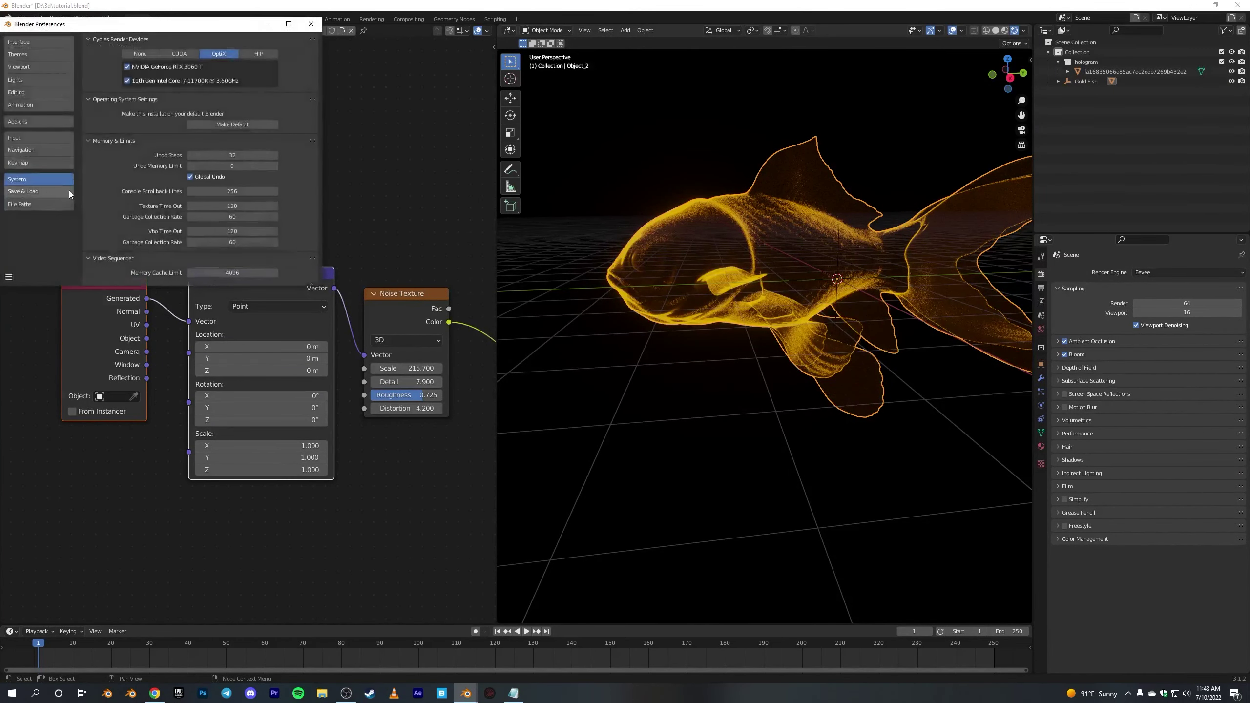
click(27, 125)
click(268, 52)
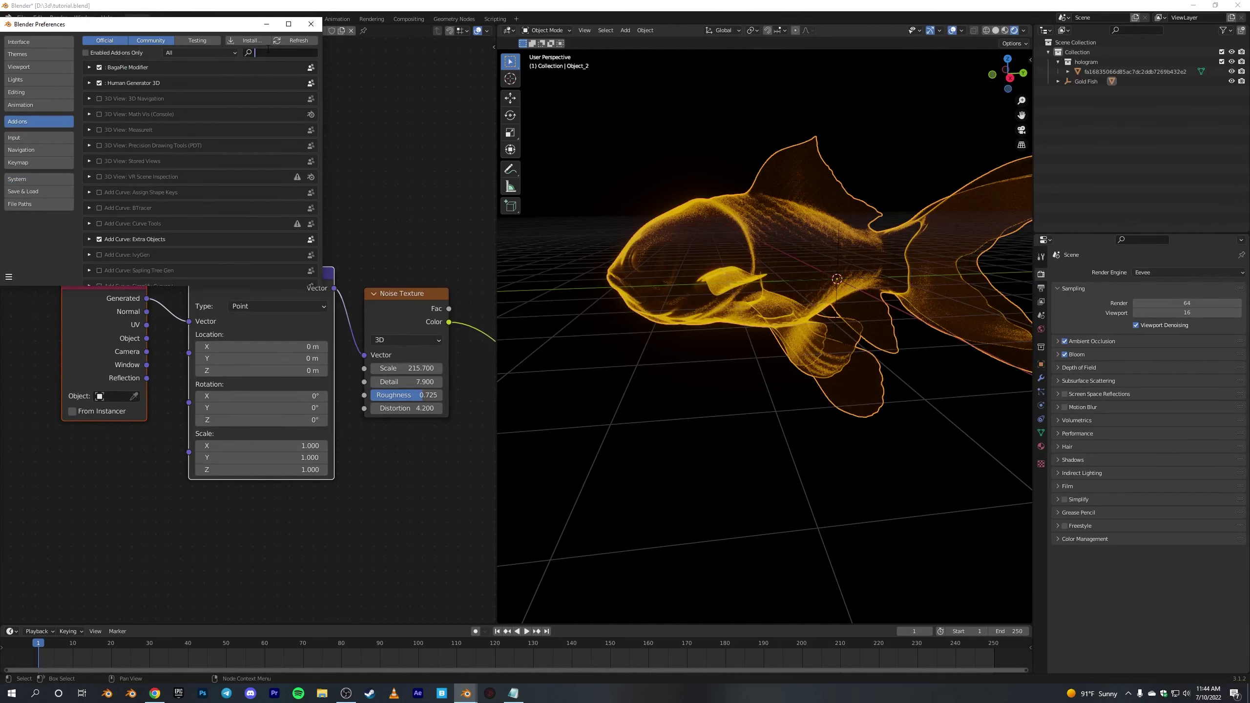
text(node)
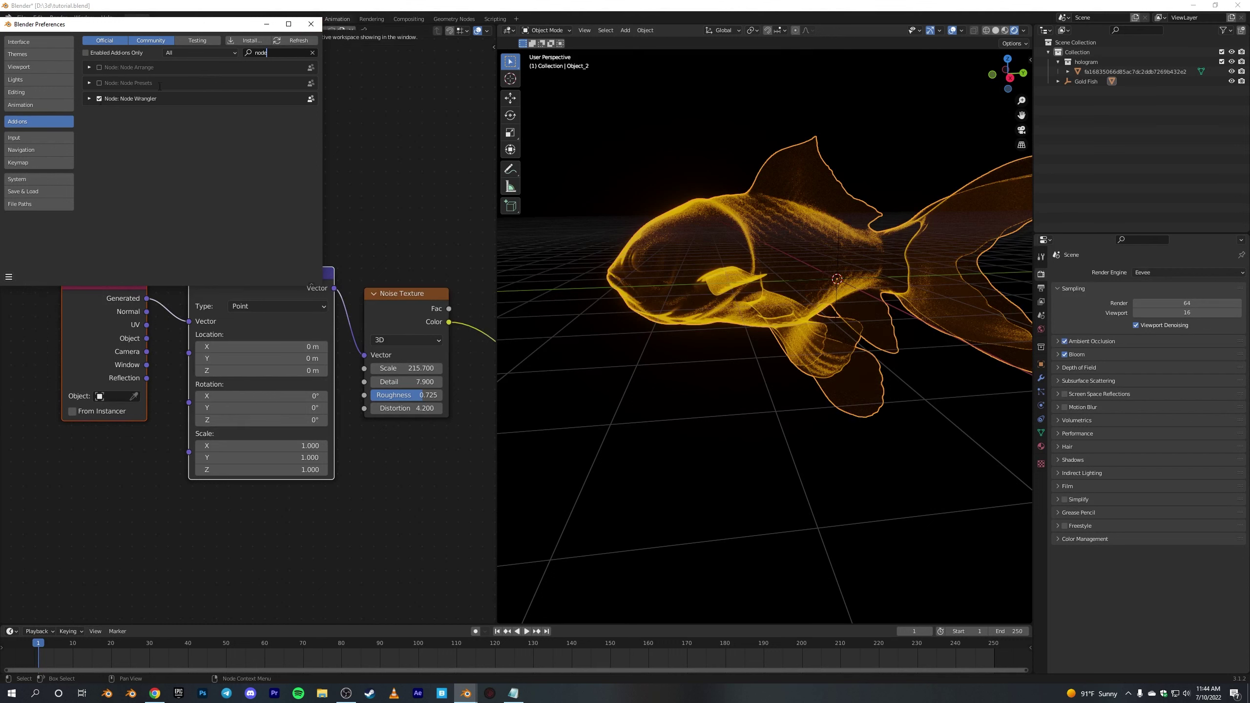
click(304, 28)
click(405, 311)
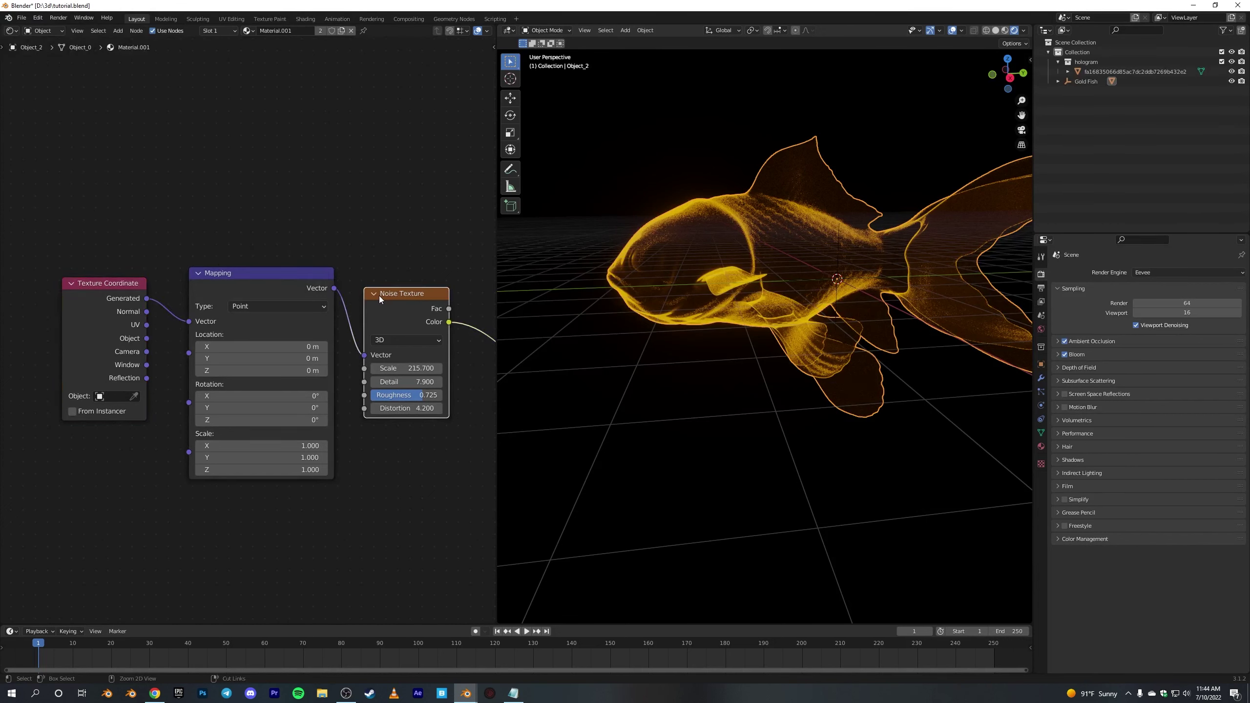
click(416, 242)
middle_drag(337, 489, 339, 446)
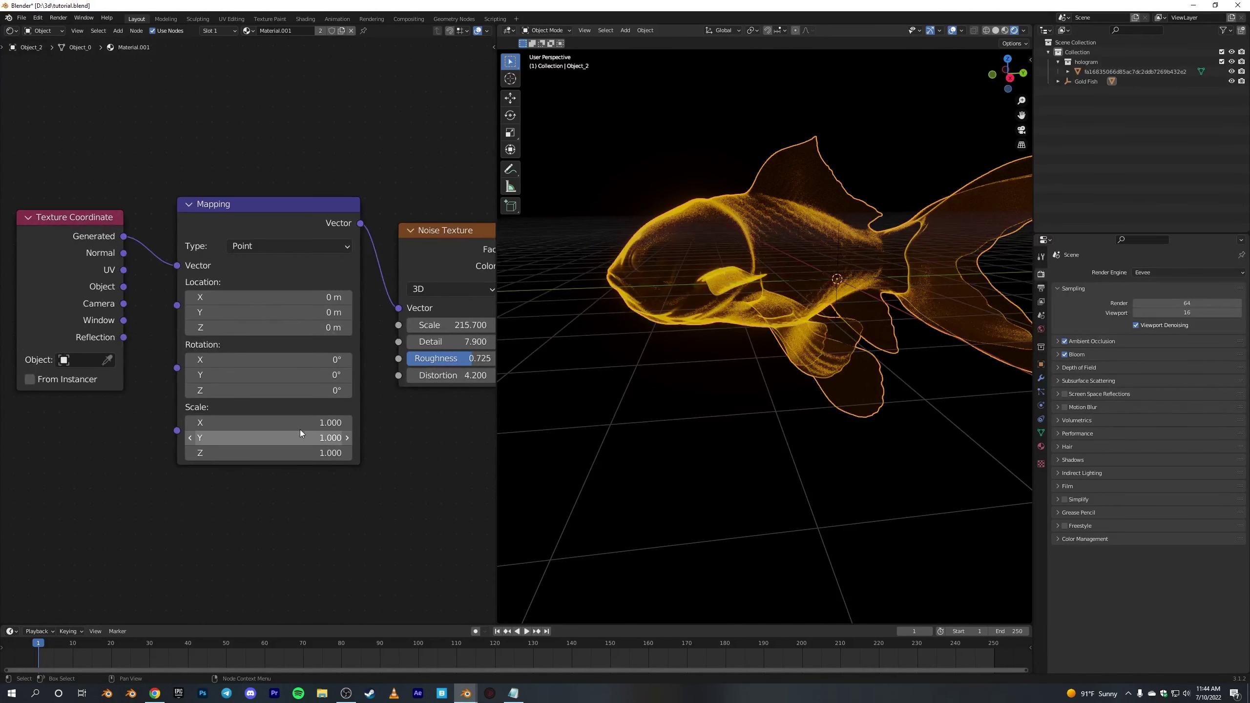
scroll(383, 467, up, 1)
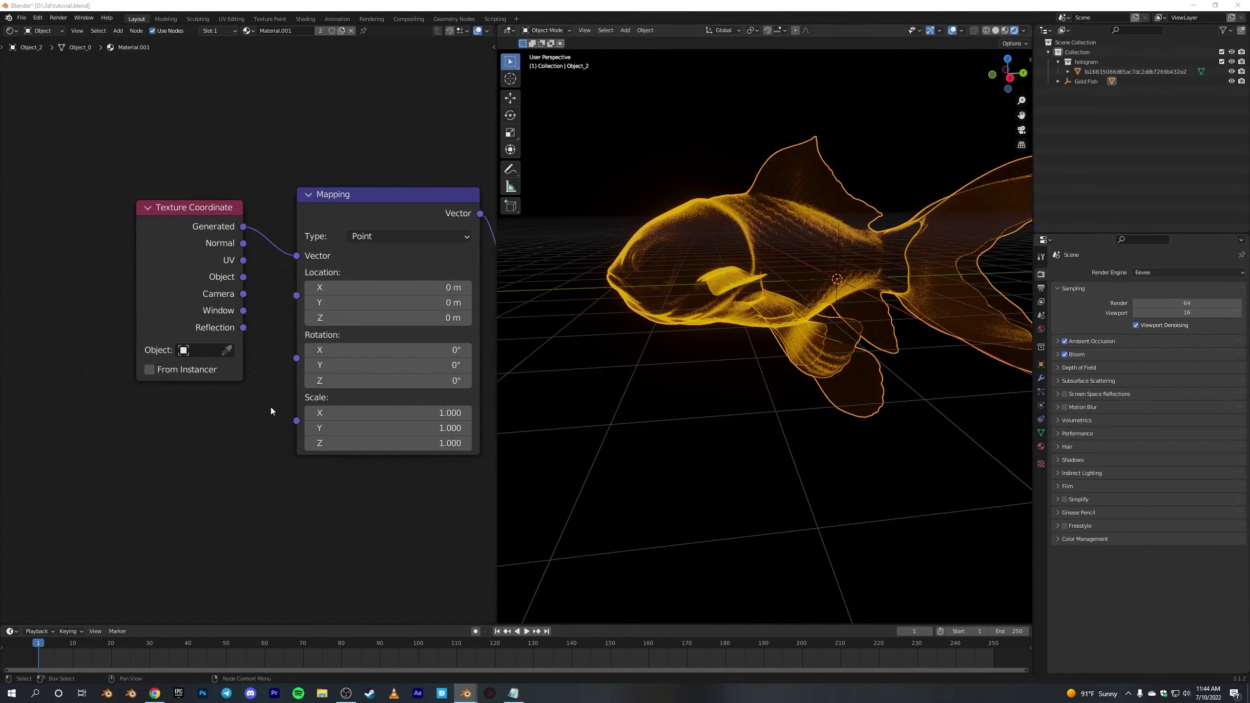
Feed the Mapping node from the Texture Coordinate's Object output and move the Texture Coordinate node farther away from it
drag(244, 278, 296, 262)
mouse_move(680, 309)
middle_down()
mouse_move(629, 302)
mouse_move(665, 303)
middle_up()
drag(237, 298, 151, 306)
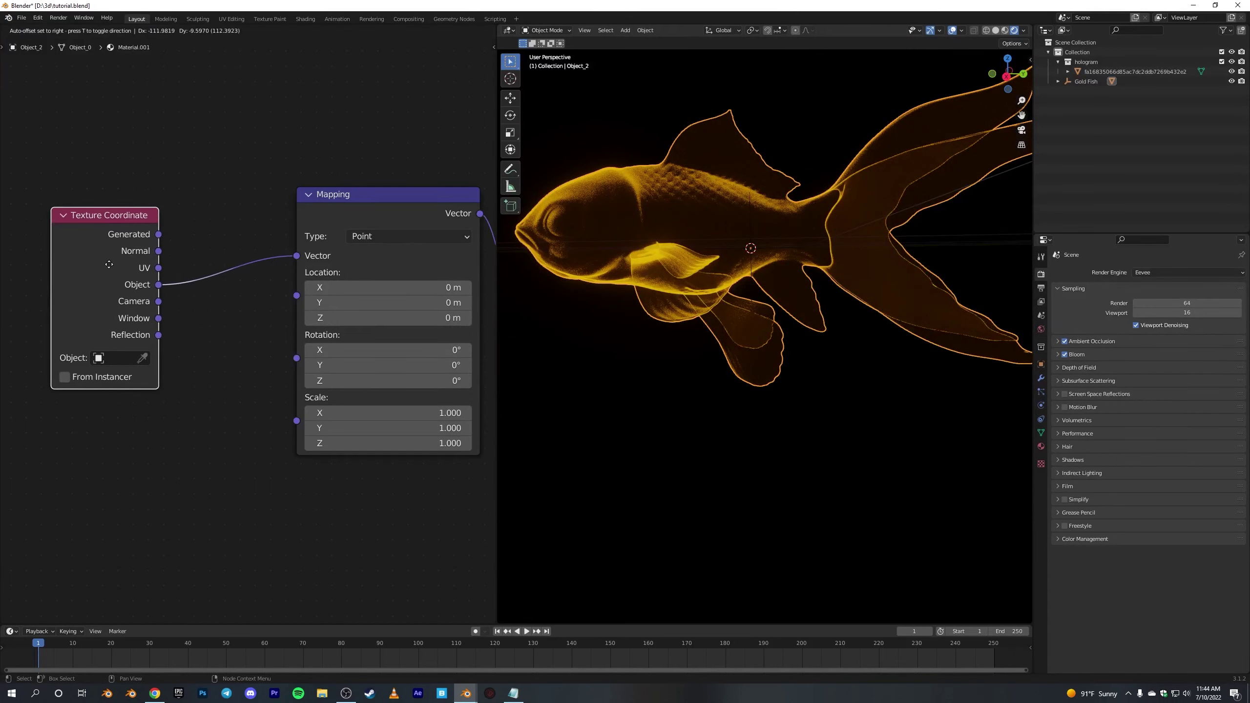
Set the Mapping node's Scale to 0 on X and Z, checking the stretched pattern on the fish
click(386, 413)
text(0)
key(Return)
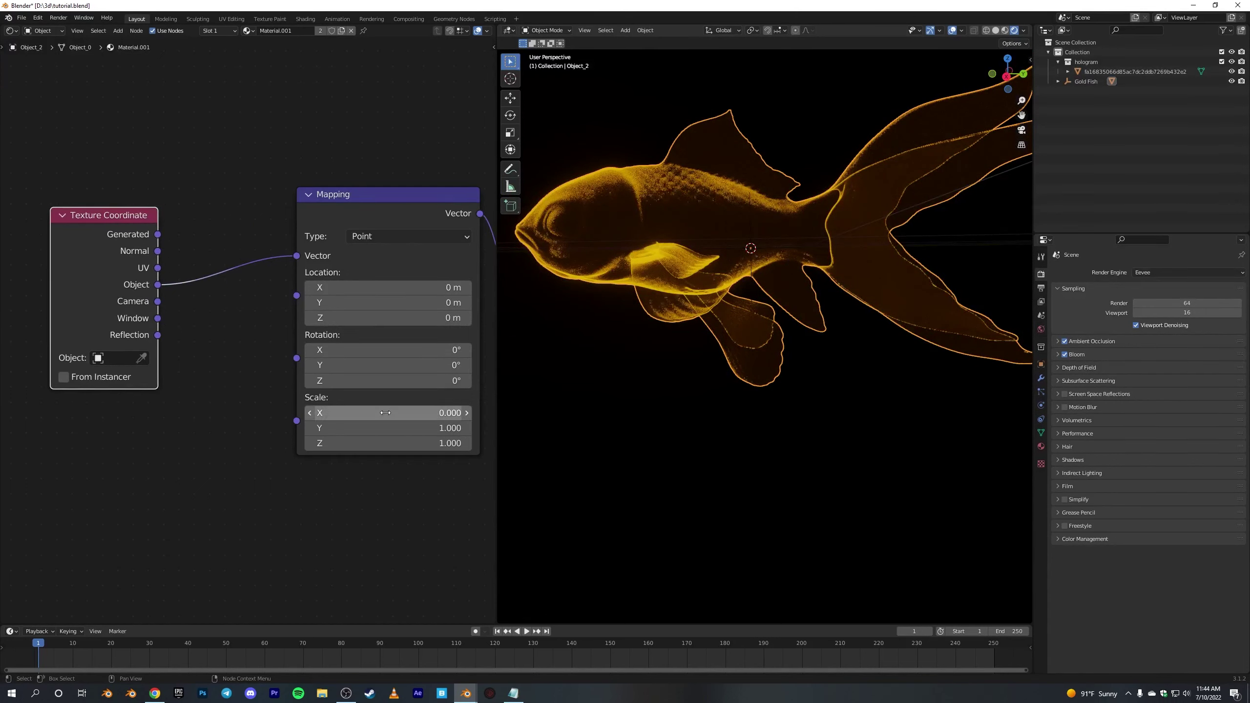
click(384, 442)
text(0)
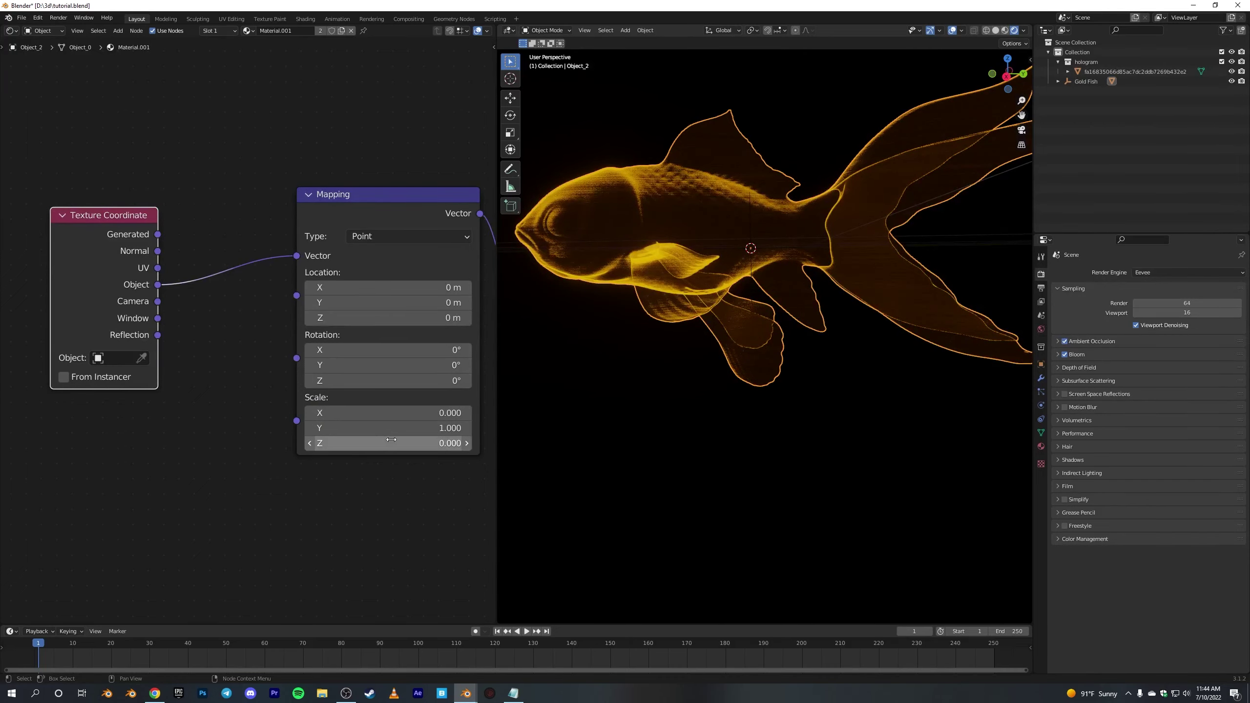
key(Return)
middle_drag(361, 464, 259, 479)
scroll(616, 365, down, 8)
mouse_move(649, 375)
middle_down()
mouse_move(697, 394)
mouse_move(661, 376)
middle_up()
scroll(661, 376, up, 8)
Set the Emission node's Strength to 5
middle_drag(401, 433, 275, 426)
scroll(286, 431, down, 5)
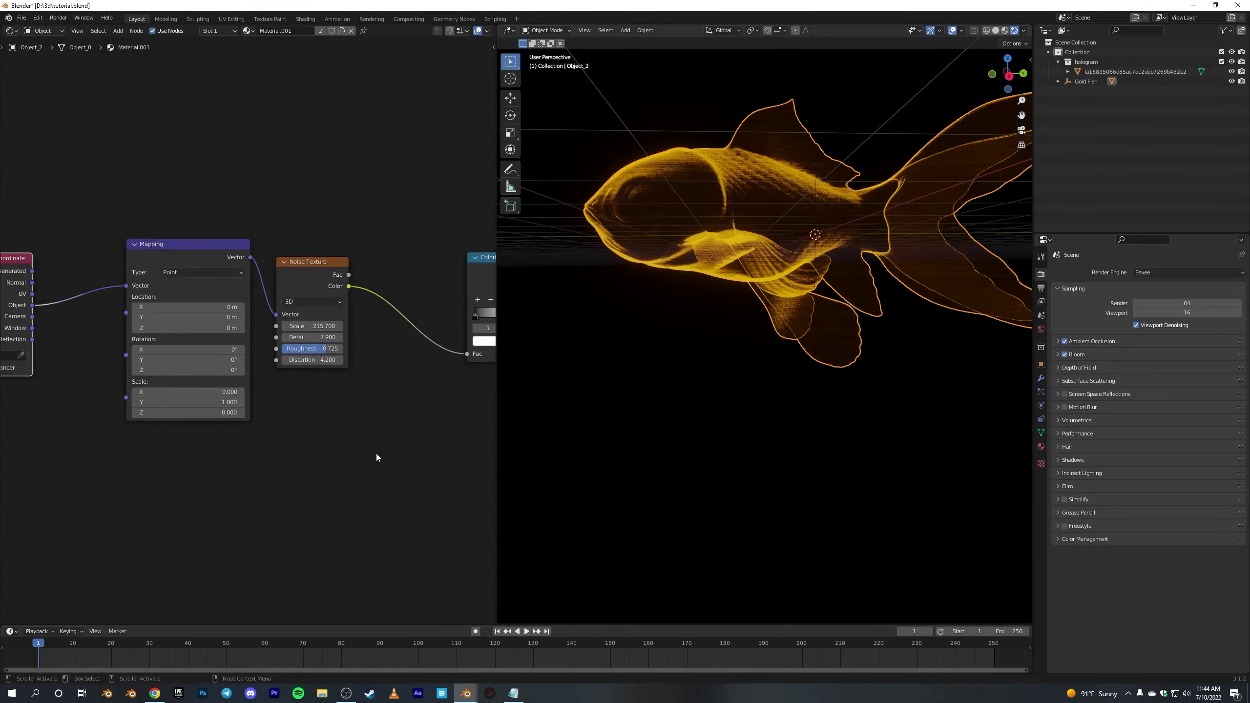
middle_drag(376, 458, 217, 444)
scroll(296, 421, down, 5)
middle_drag(359, 429, 240, 419)
scroll(276, 426, up, 4)
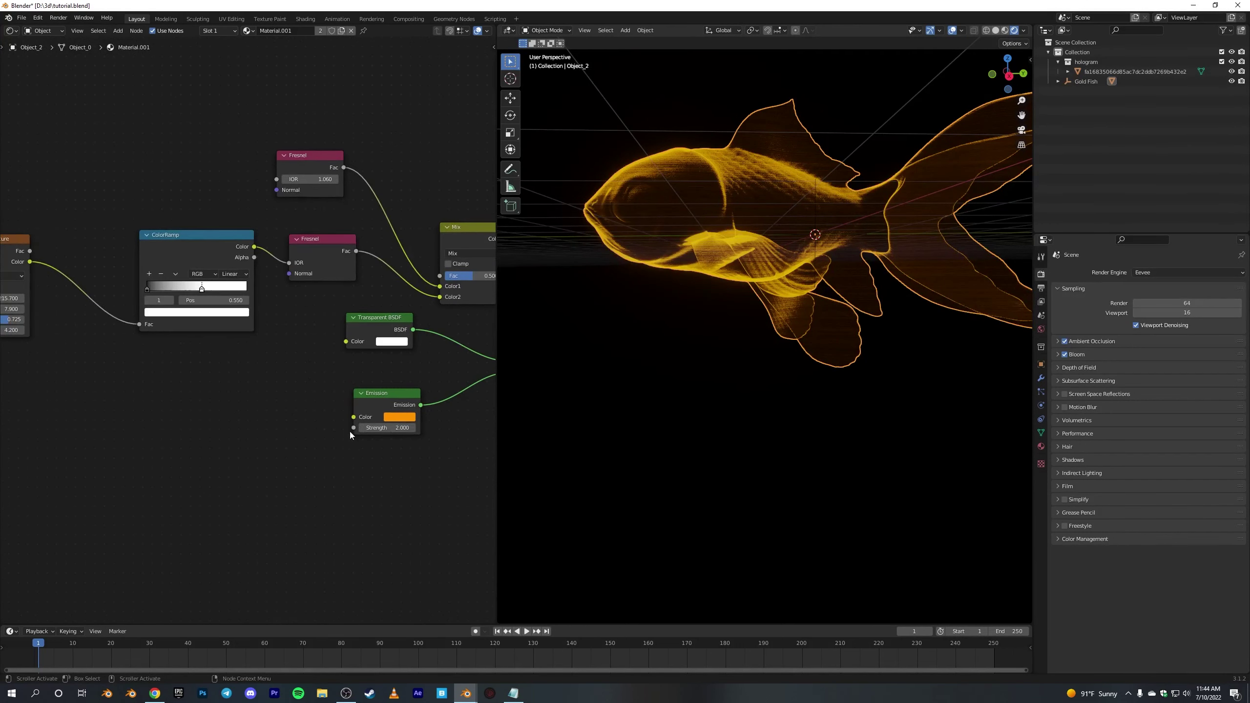
click(397, 428)
text(5)
key(Return)
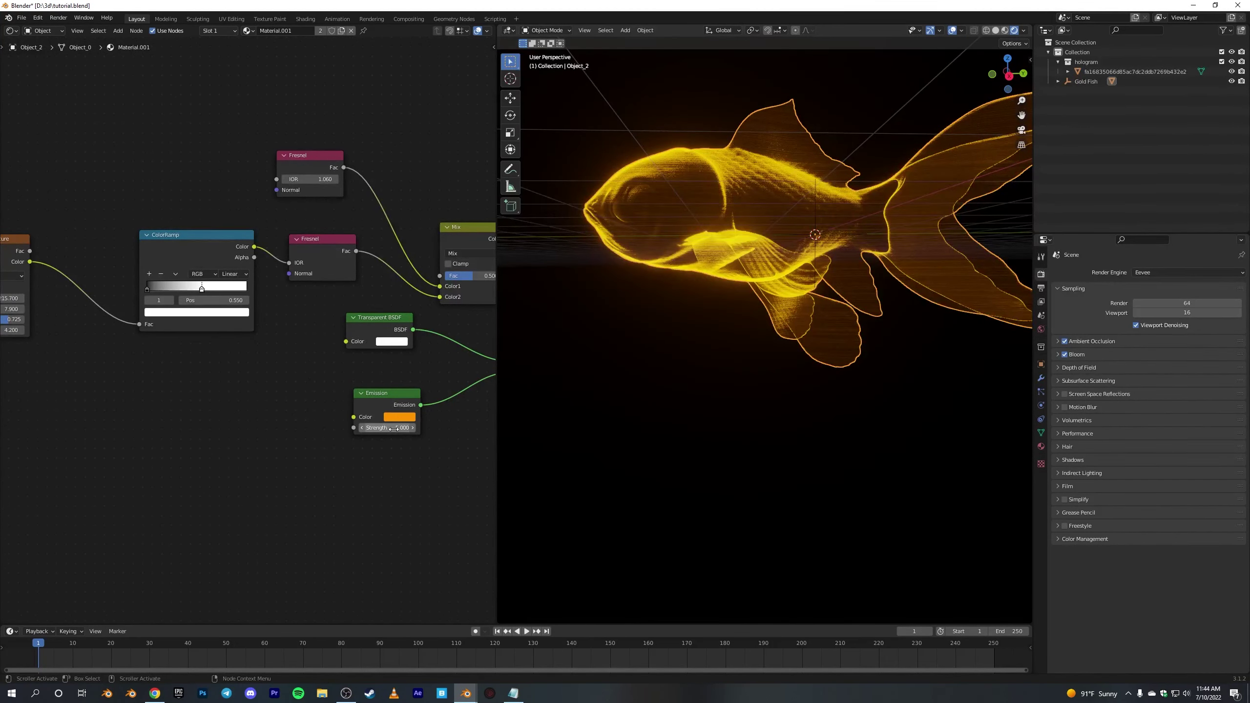
Examine the glowing line pattern on the fish's body and fins, up close and from a distance
scroll(768, 207, down, 4)
mouse_move(767, 207)
middle_down()
mouse_move(832, 207)
mouse_move(770, 207)
mouse_move(737, 190)
mouse_move(766, 211)
middle_up()
scroll(767, 216, up, 6)
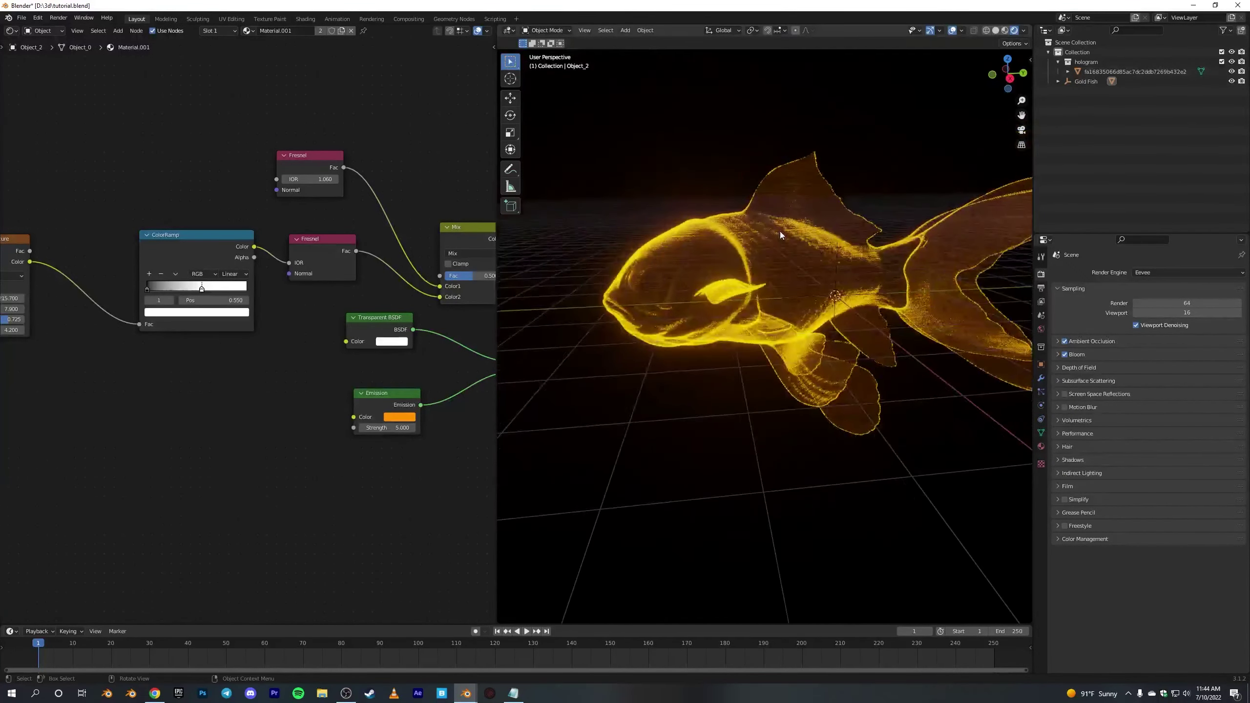
scroll(780, 231, up, 5)
scroll(780, 231, down, 5)
scroll(780, 231, up, 5)
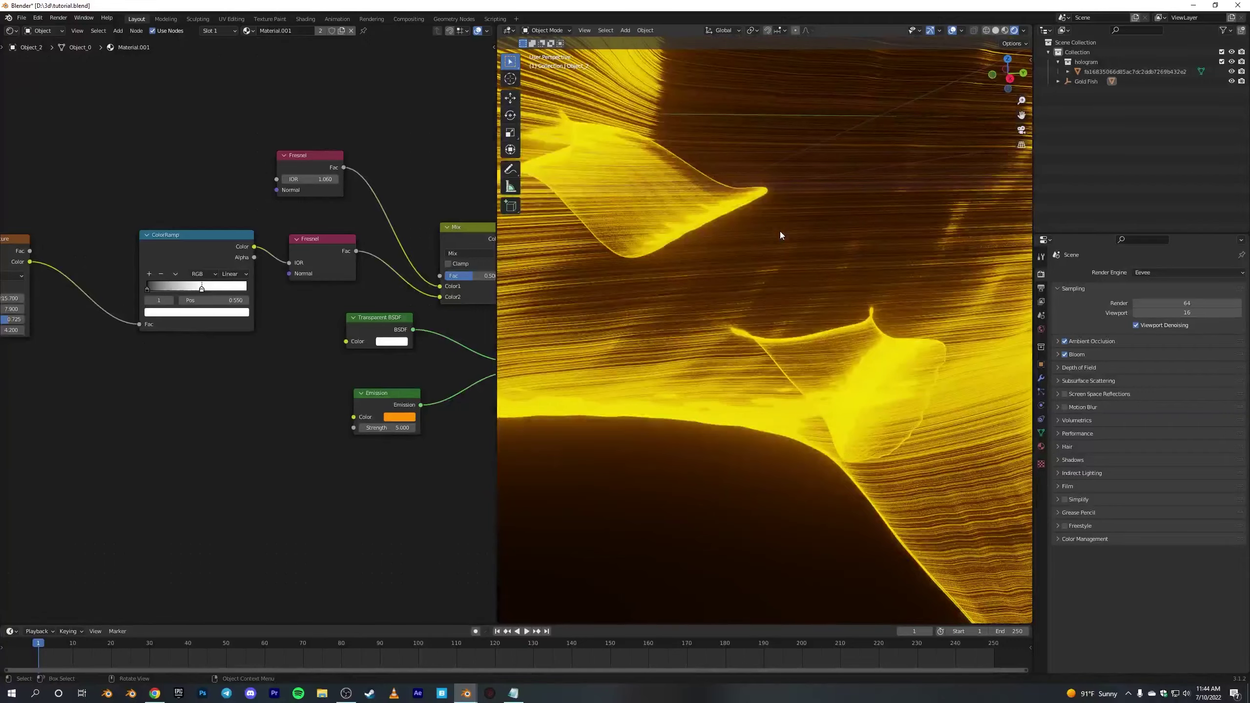
scroll(779, 231, down, 5)
mouse_move(791, 308)
middle_down()
mouse_move(791, 279)
mouse_move(790, 305)
middle_up()
scroll(410, 442, down, 2)
middle_drag(410, 442, 332, 454)
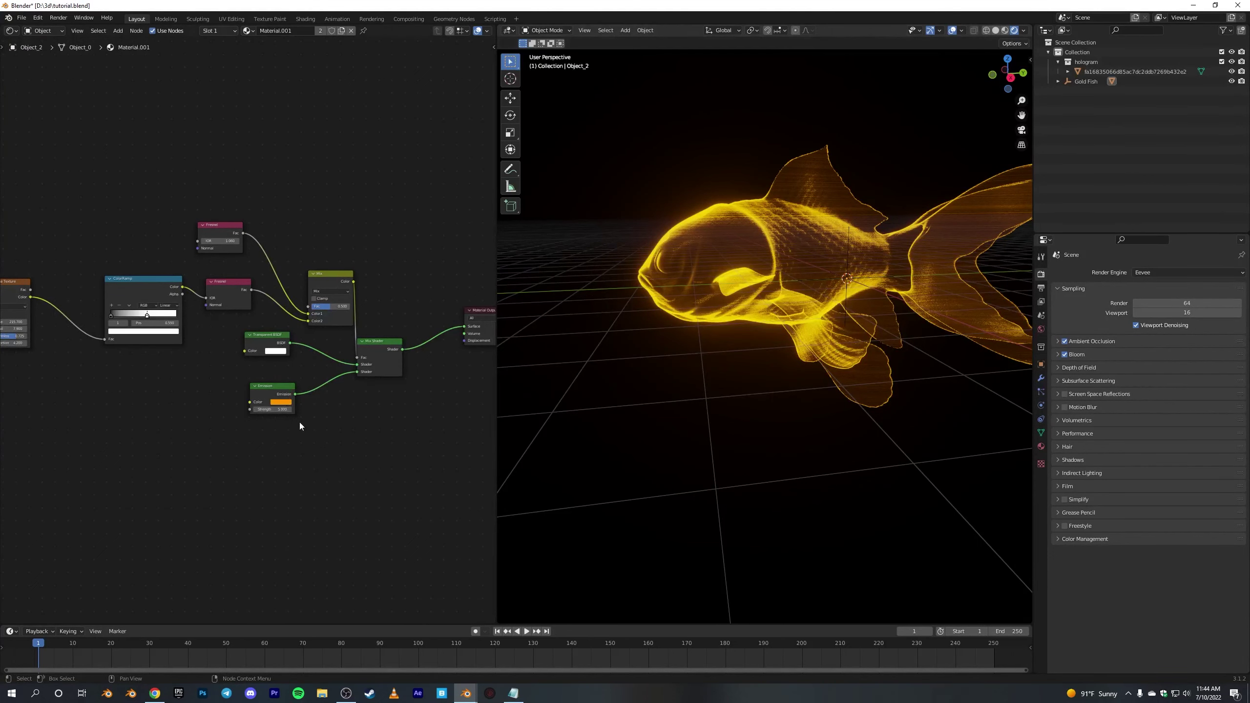
Move the ColorRamp's white stop to position 0.486
scroll(299, 422, up, 5)
middle_drag(286, 411, 349, 397)
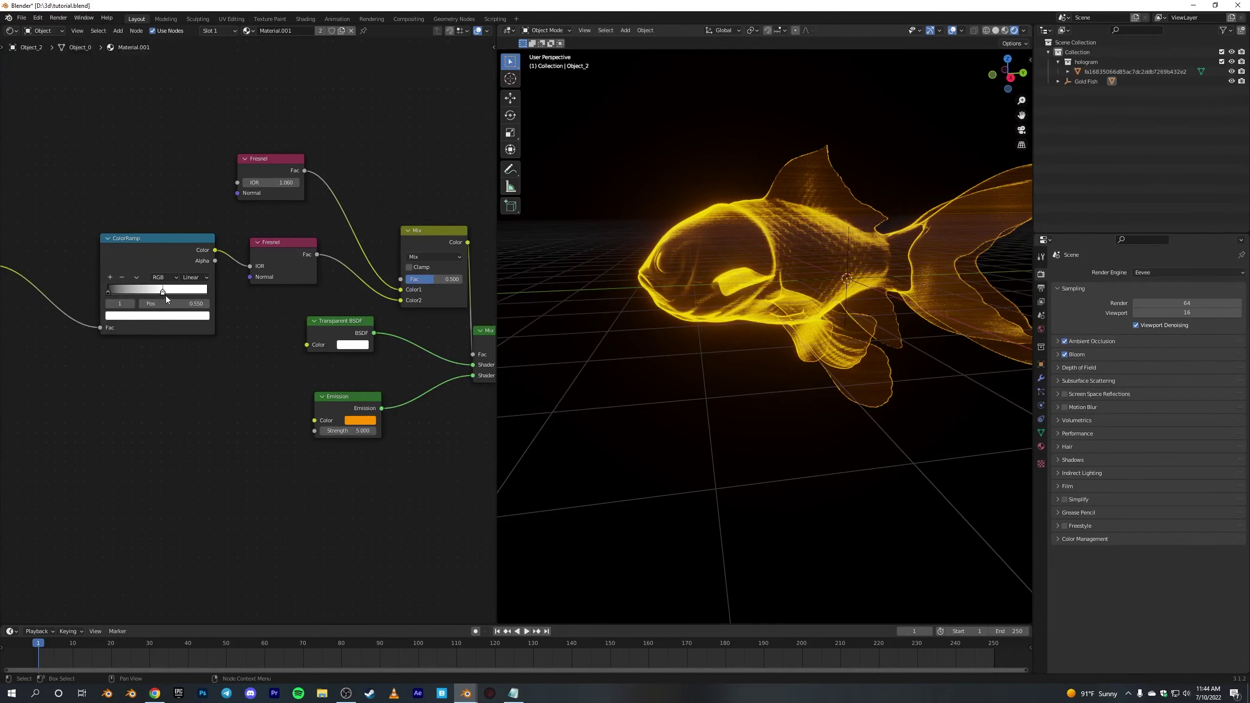
mouse_move(166, 295)
mouse_down()
mouse_move(149, 297)
mouse_move(190, 301)
mouse_move(155, 301)
mouse_up()
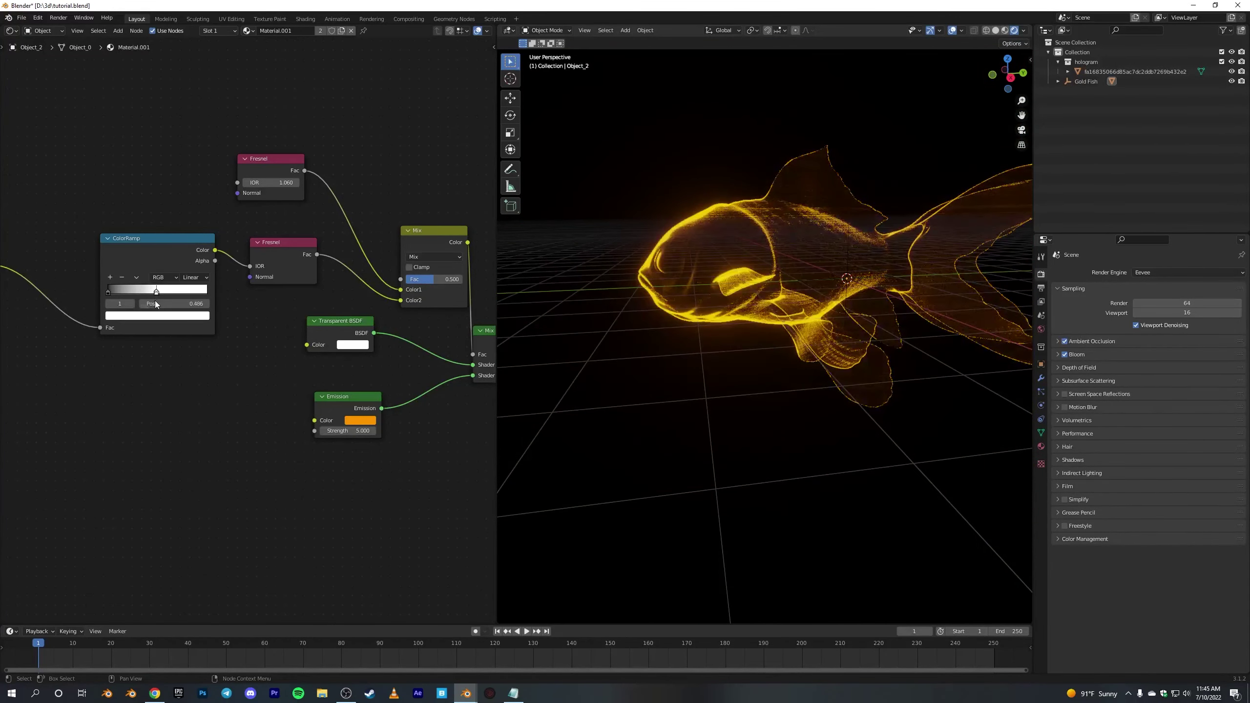
Try a lower Scale on the Noise Texture and undo the change
middle_drag(106, 365, 299, 381)
scroll(246, 326, up, 4)
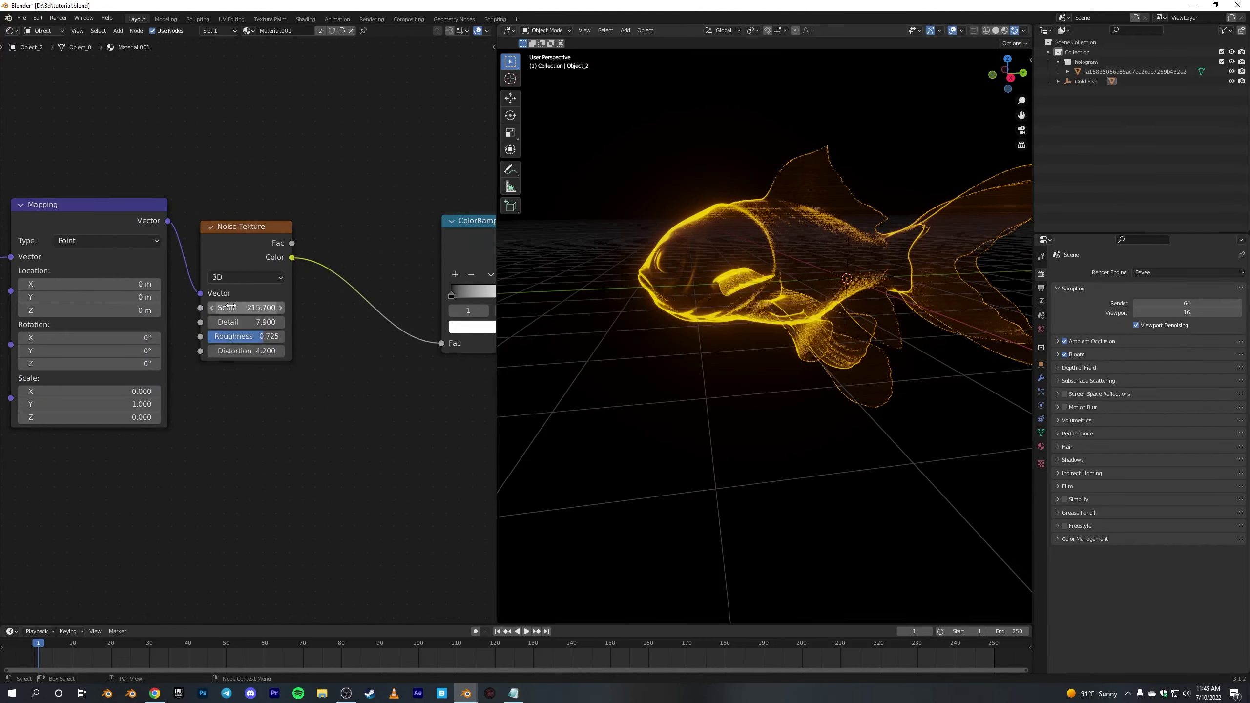
drag(228, 307, 142, 307)
key(ctrl+z)
scroll(364, 383, down, 4)
right_click(363, 384)
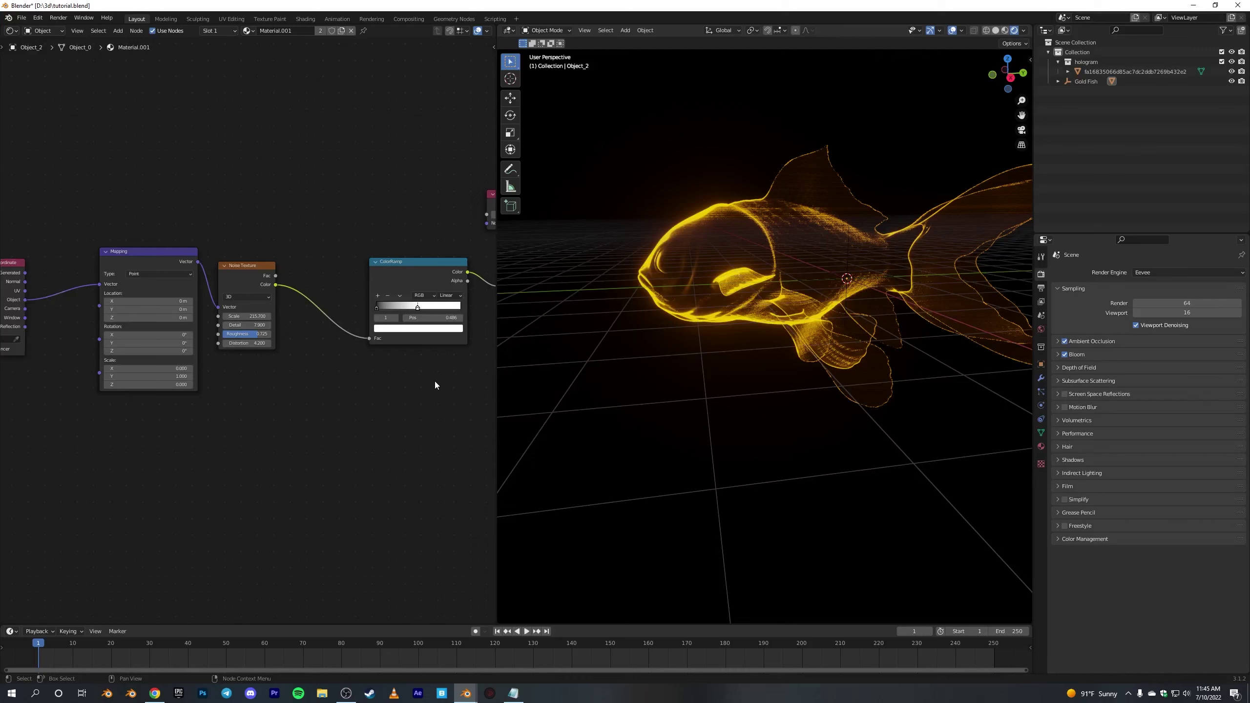
Change the Emission color to cyan with a hue of 0.555, and check the fish from several angles
middle_drag(434, 382, 274, 362)
scroll(319, 358, up, 5)
click(458, 386)
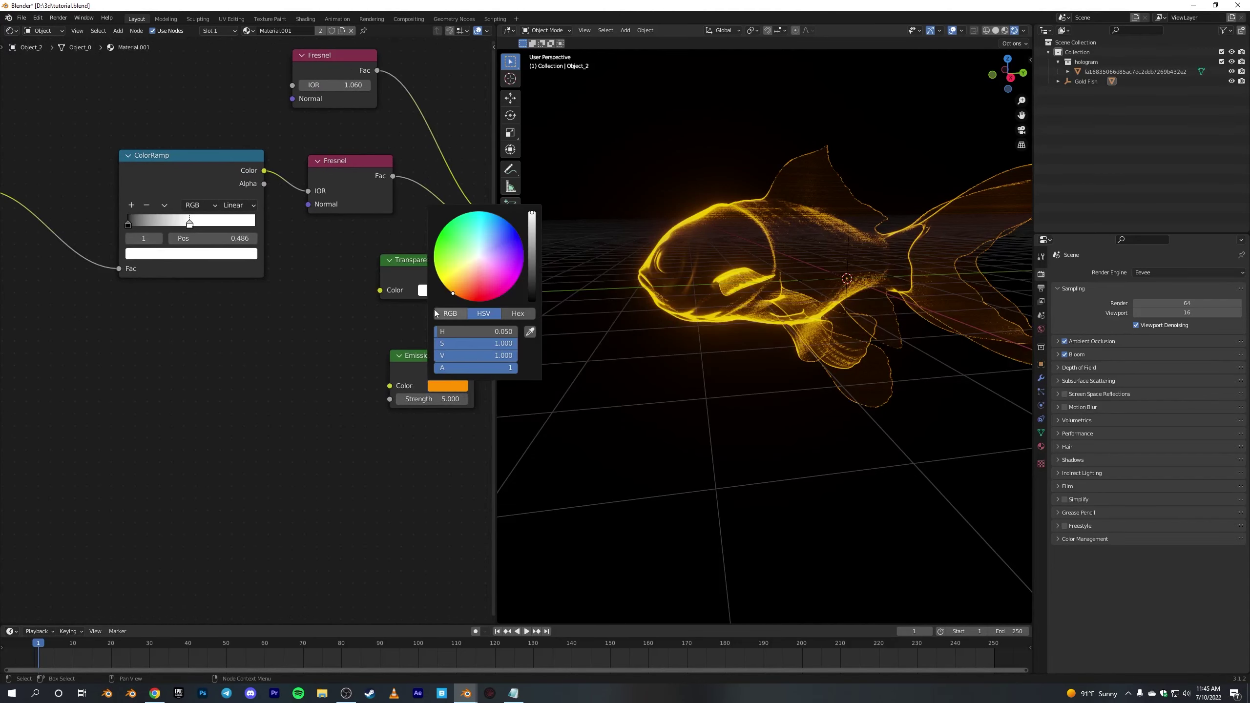
drag(438, 332, 485, 332)
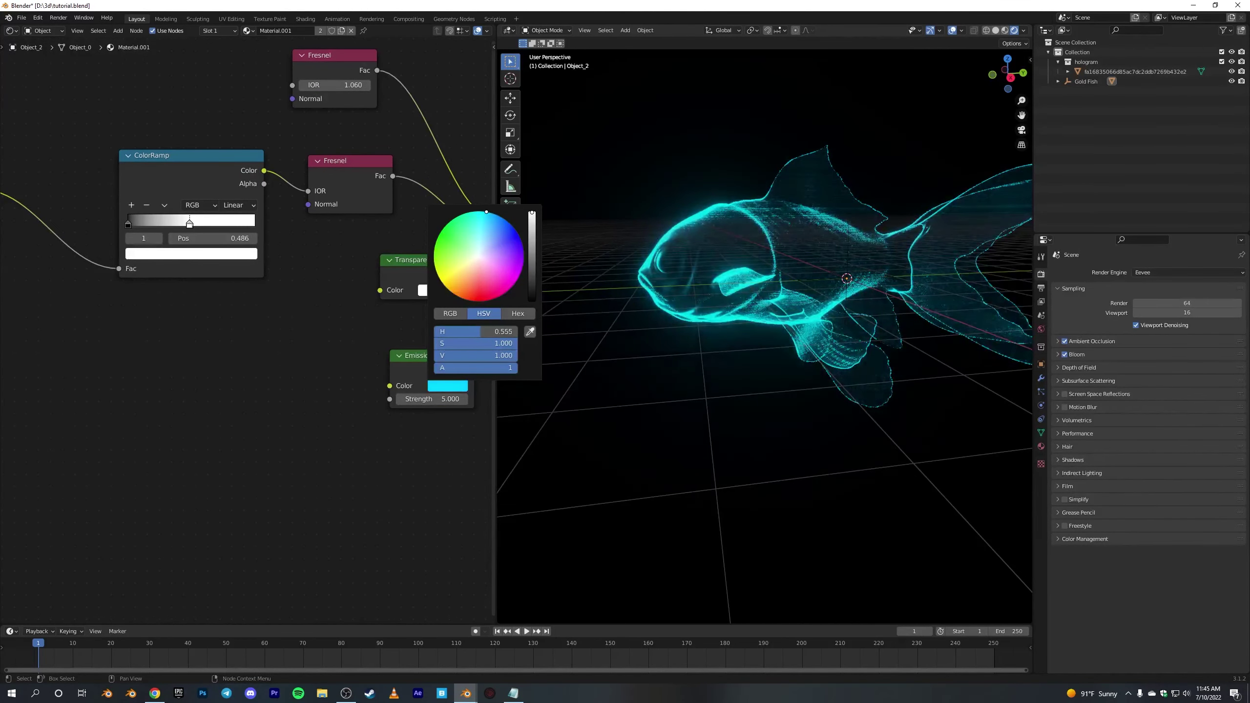
scroll(851, 344, down, 5)
middle_drag(851, 343, 831, 338)
scroll(819, 261, up, 7)
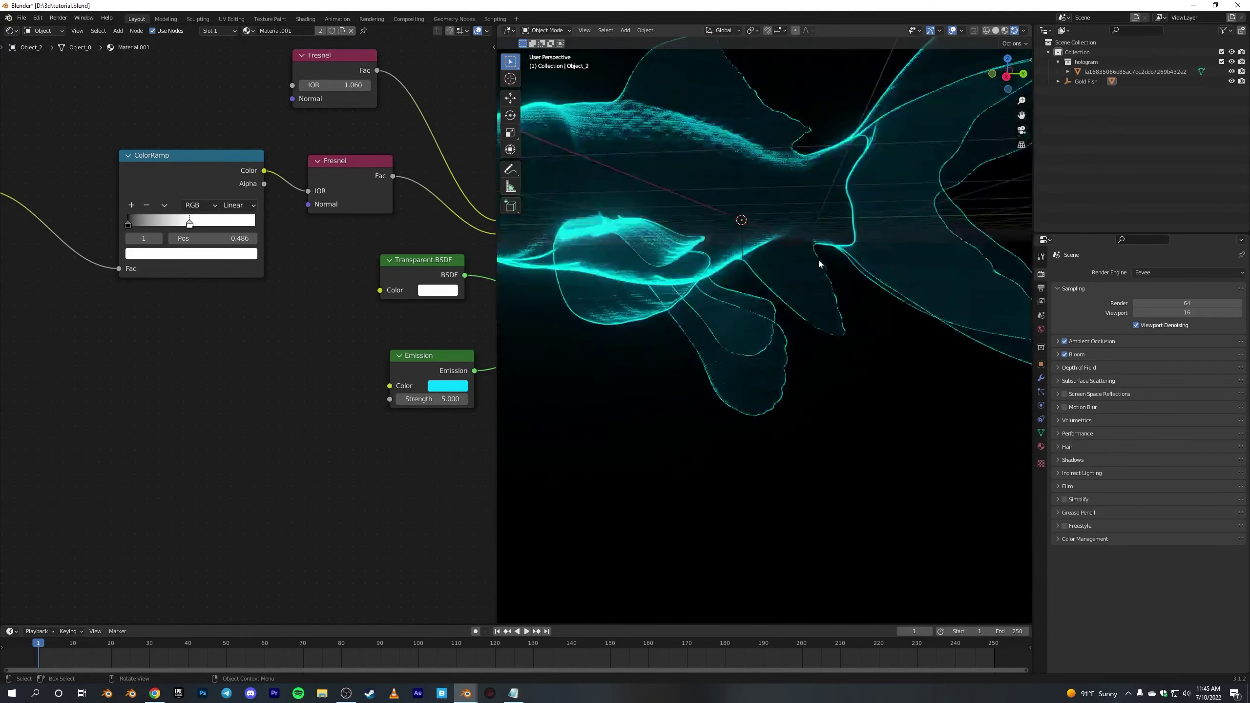
scroll(819, 265, down, 6)
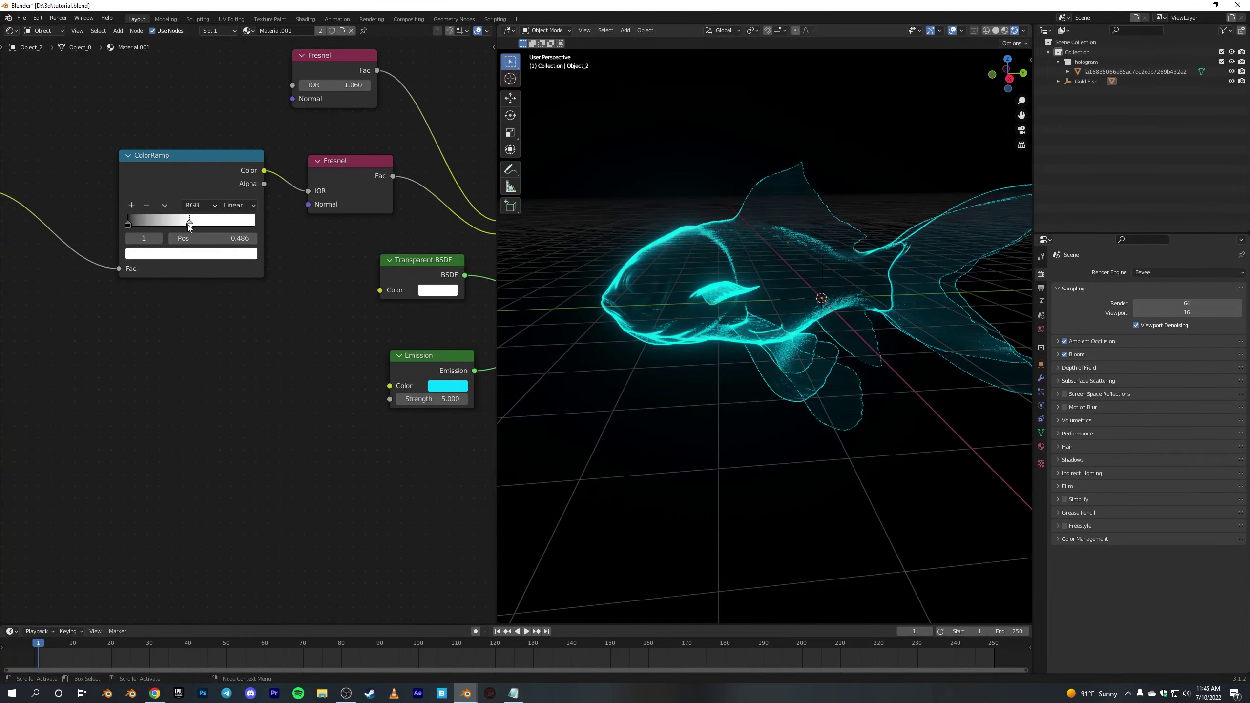
Set the ColorRamp's white stop to position 0.468 and shift the ColorRamp node slightly away from the Fresnel node
mouse_move(189, 225)
mouse_down()
mouse_move(219, 226)
mouse_move(148, 228)
mouse_move(192, 232)
mouse_up()
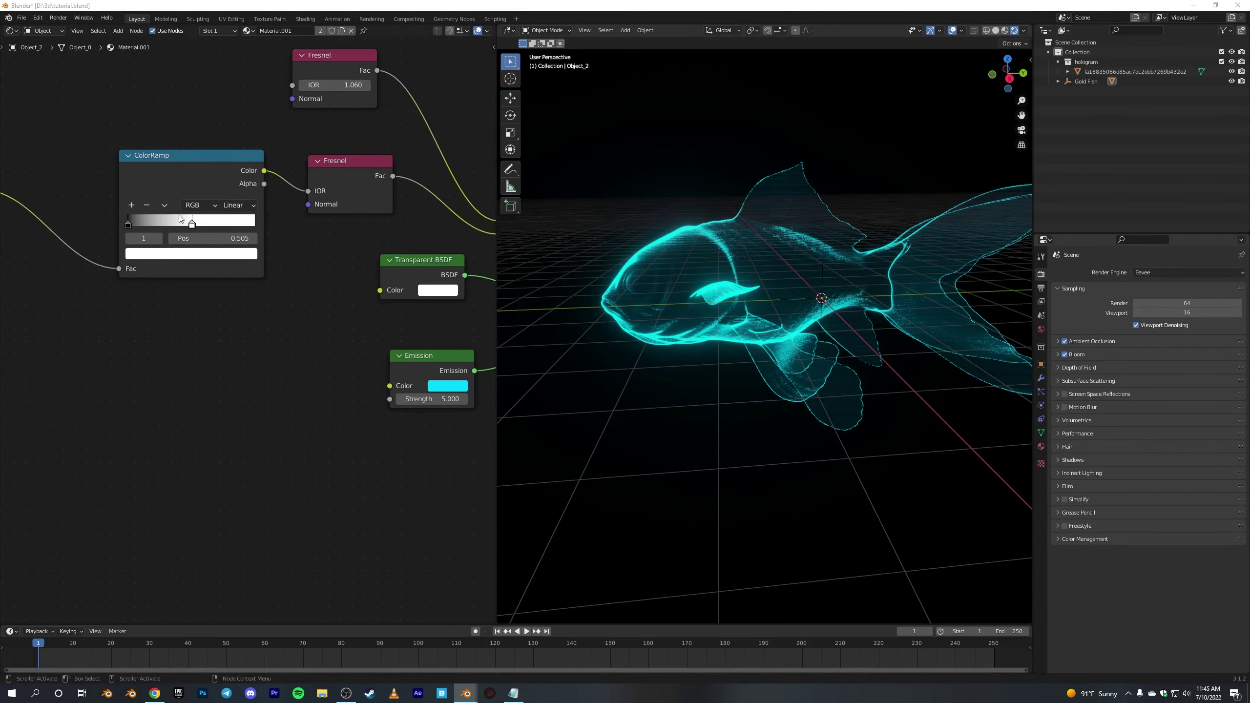
drag(189, 228, 247, 225)
drag(250, 221, 247, 224)
drag(261, 183, 192, 182)
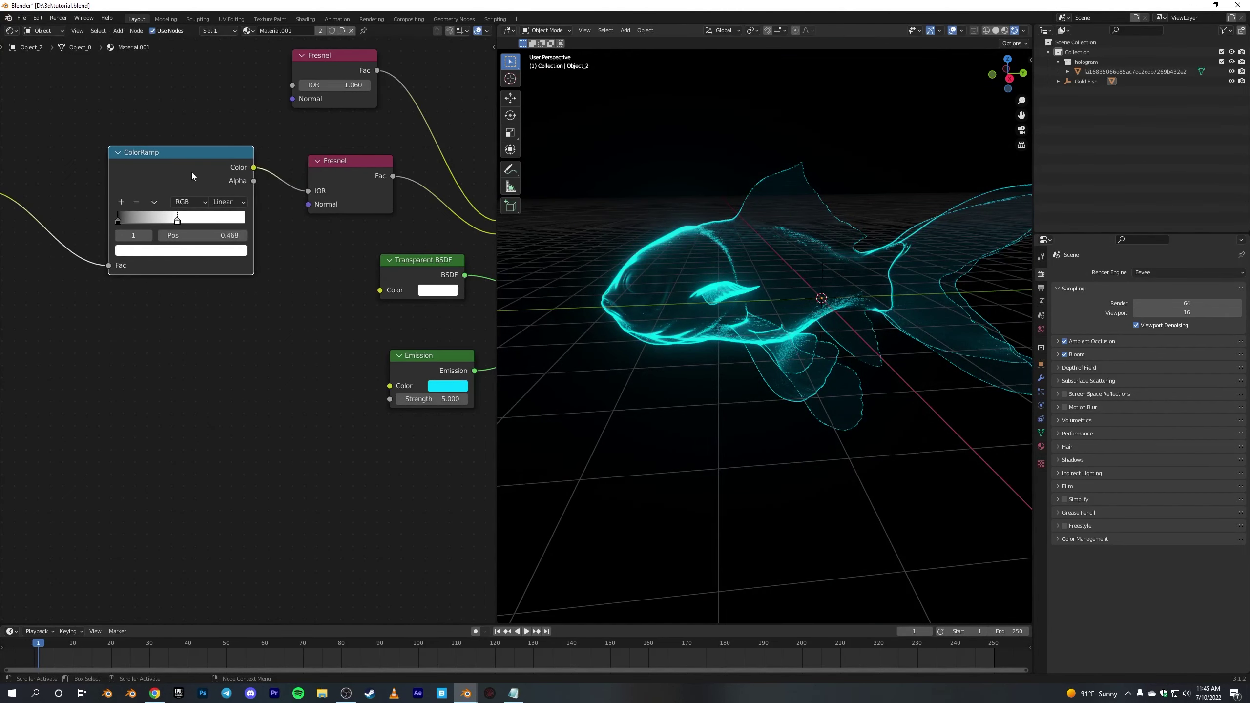
Select the portrait image plane beside the fish and switch the viewport to solid shading
middle_drag(949, 341, 759, 347)
click(809, 290)
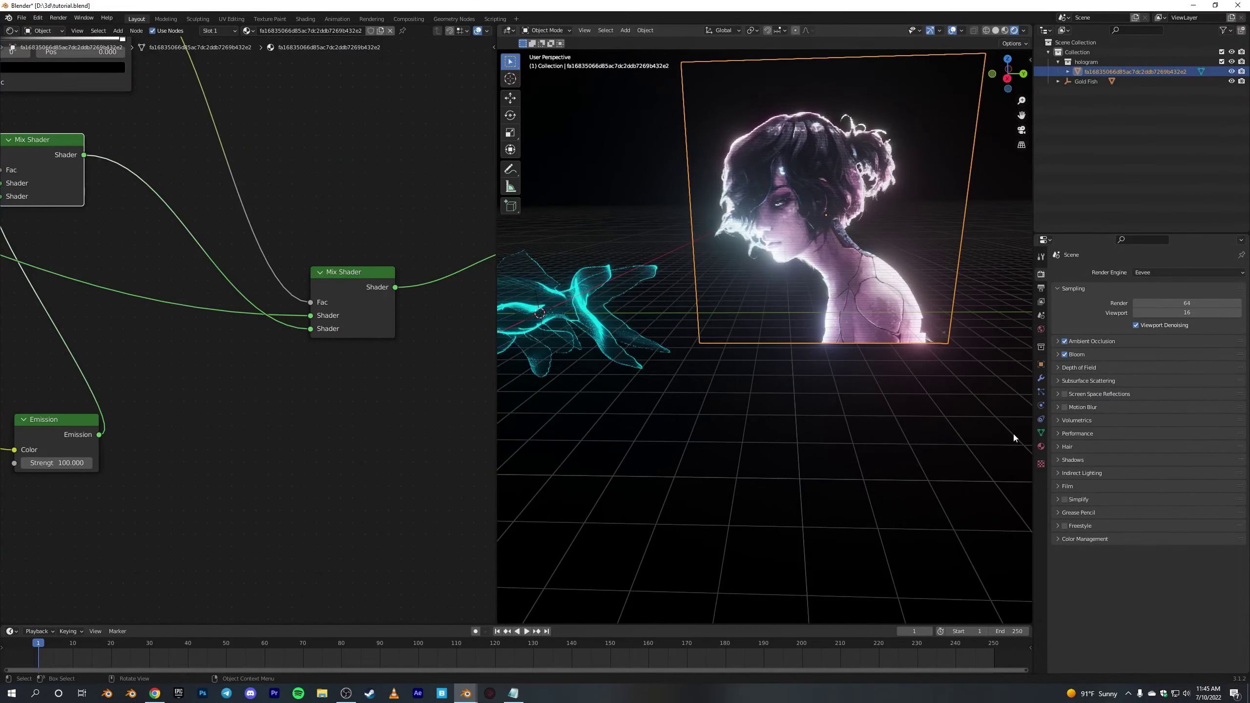
click(996, 31)
mouse_move(937, 170)
middle_down()
mouse_move(850, 221)
mouse_move(923, 123)
middle_up()
scroll(788, 384, down, 3)
key(shift+a)
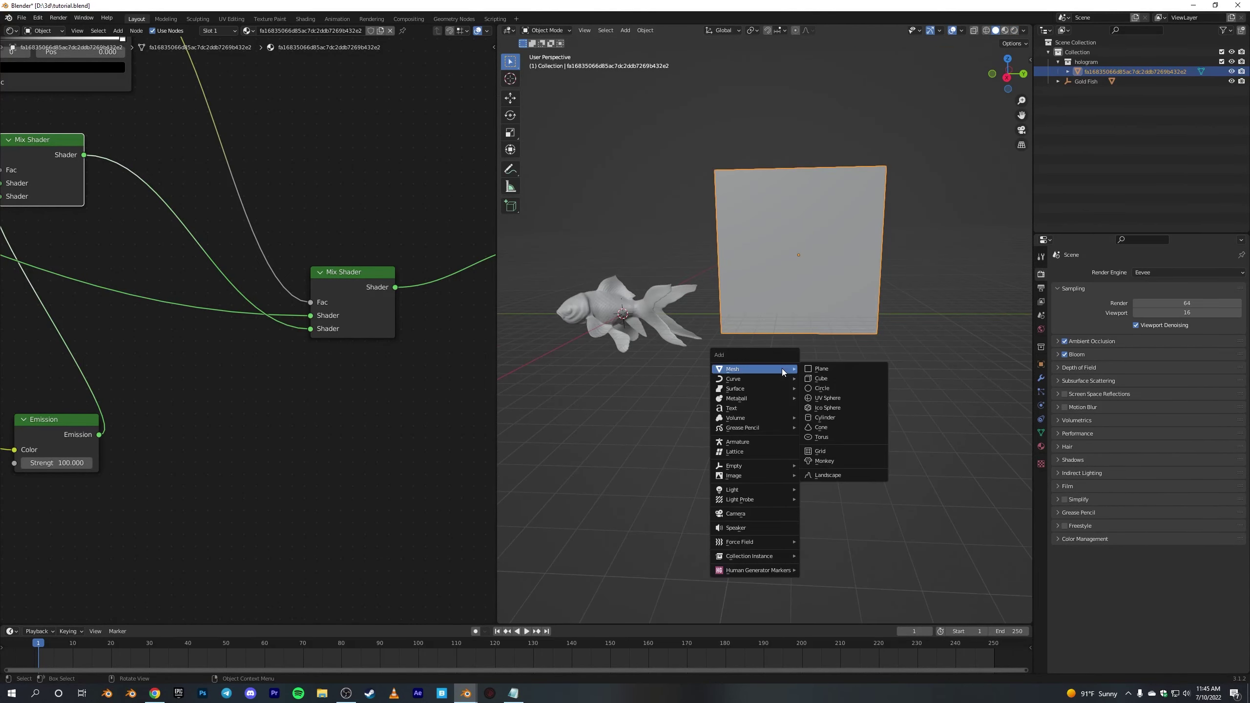
mouse_move(758, 475)
click(817, 495)
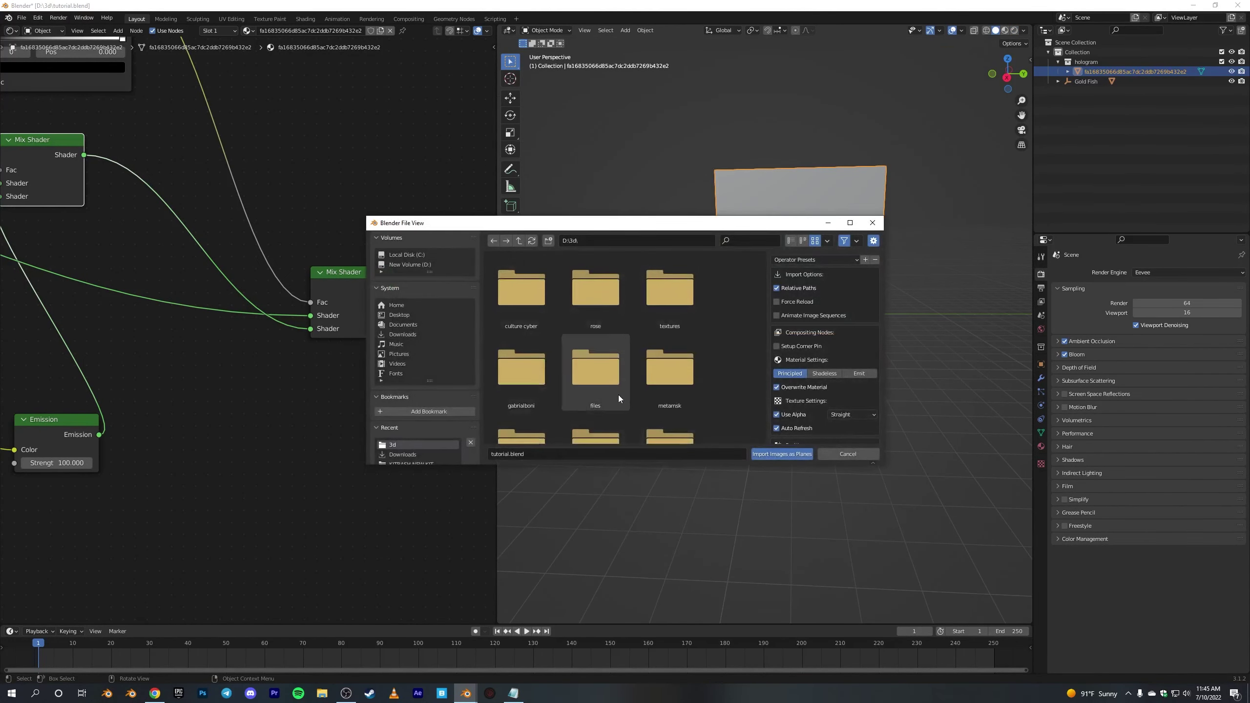
scroll(444, 427, down, 1)
scroll(561, 387, down, 3)
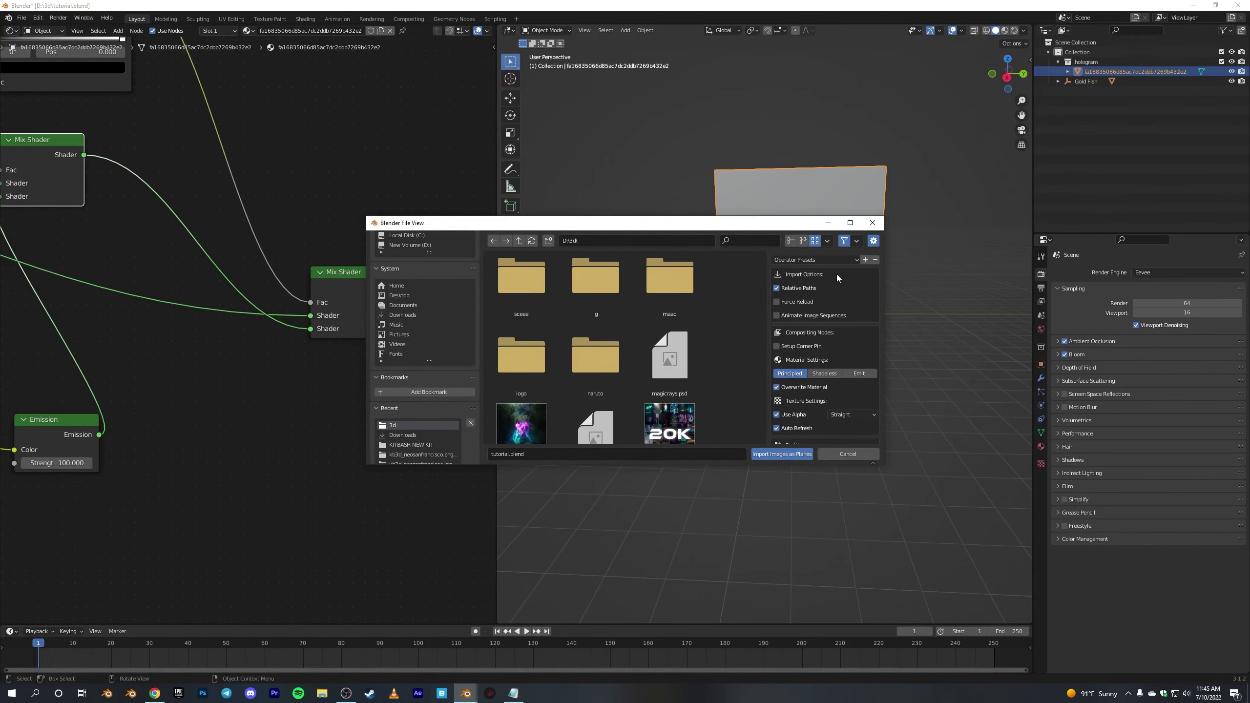
click(867, 226)
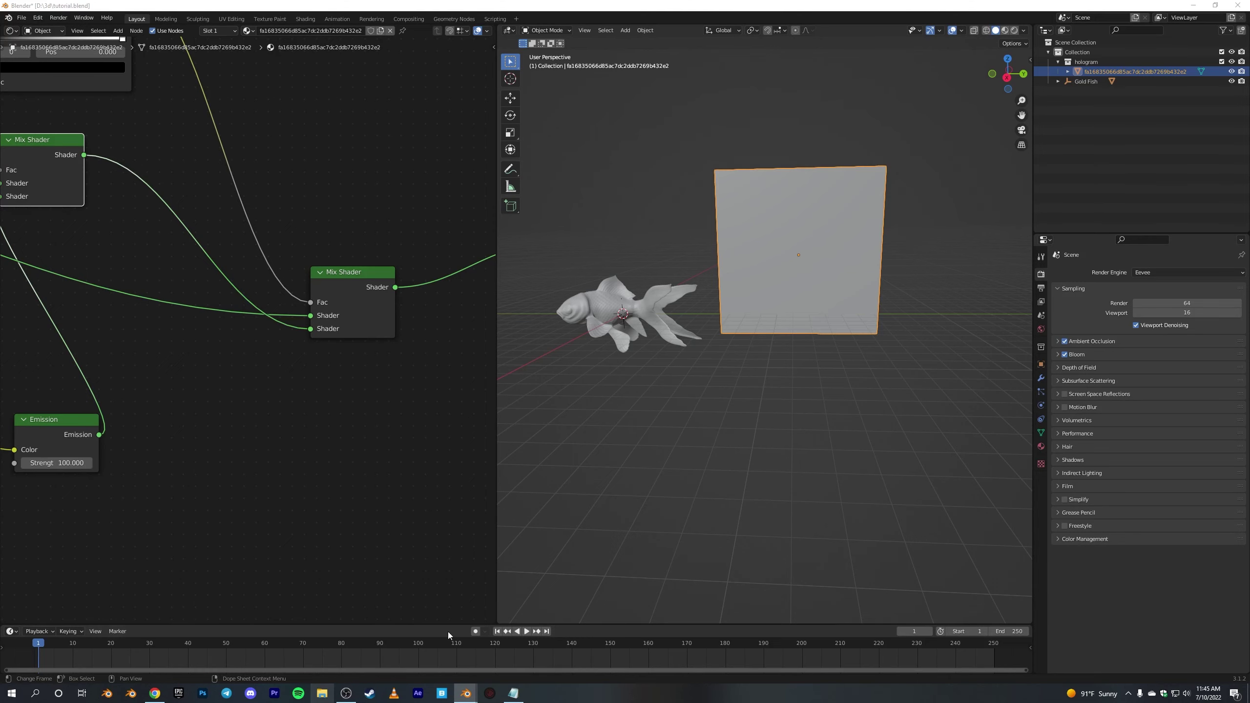
In File Explorer, search the D: drive for "tut" and open New folder inside the tutorials folder
double_click(565, 305)
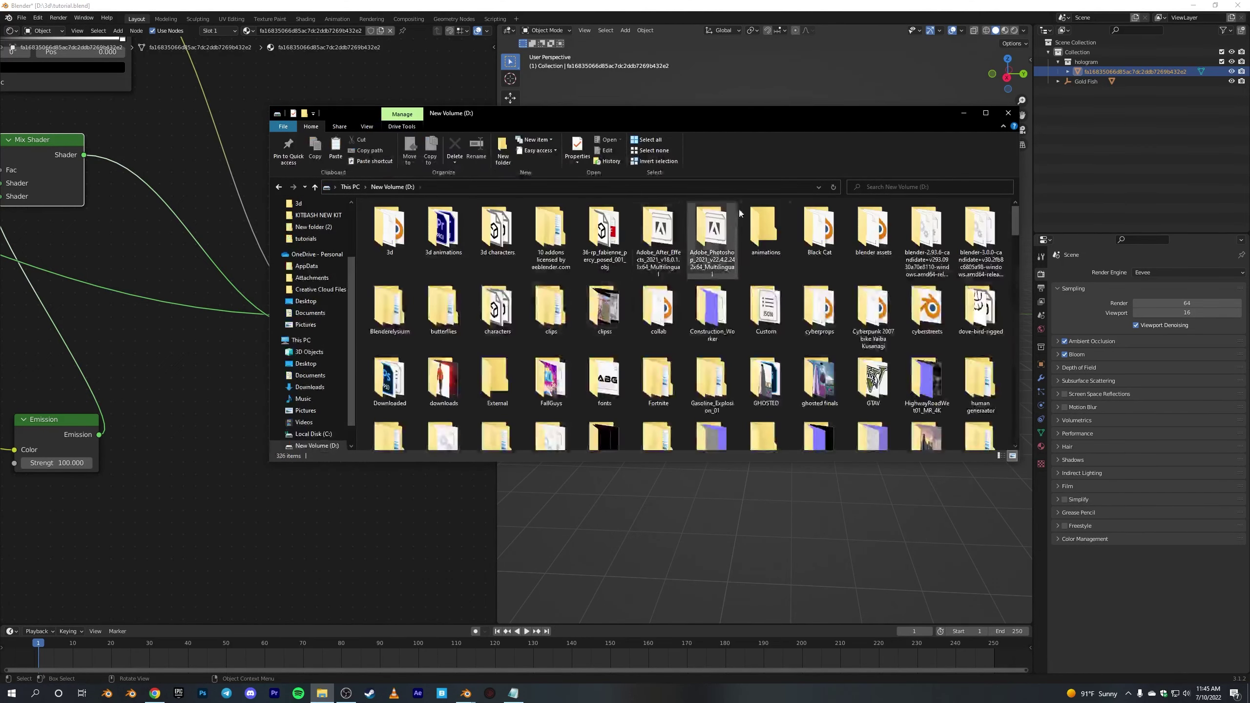
click(880, 187)
text(tut)
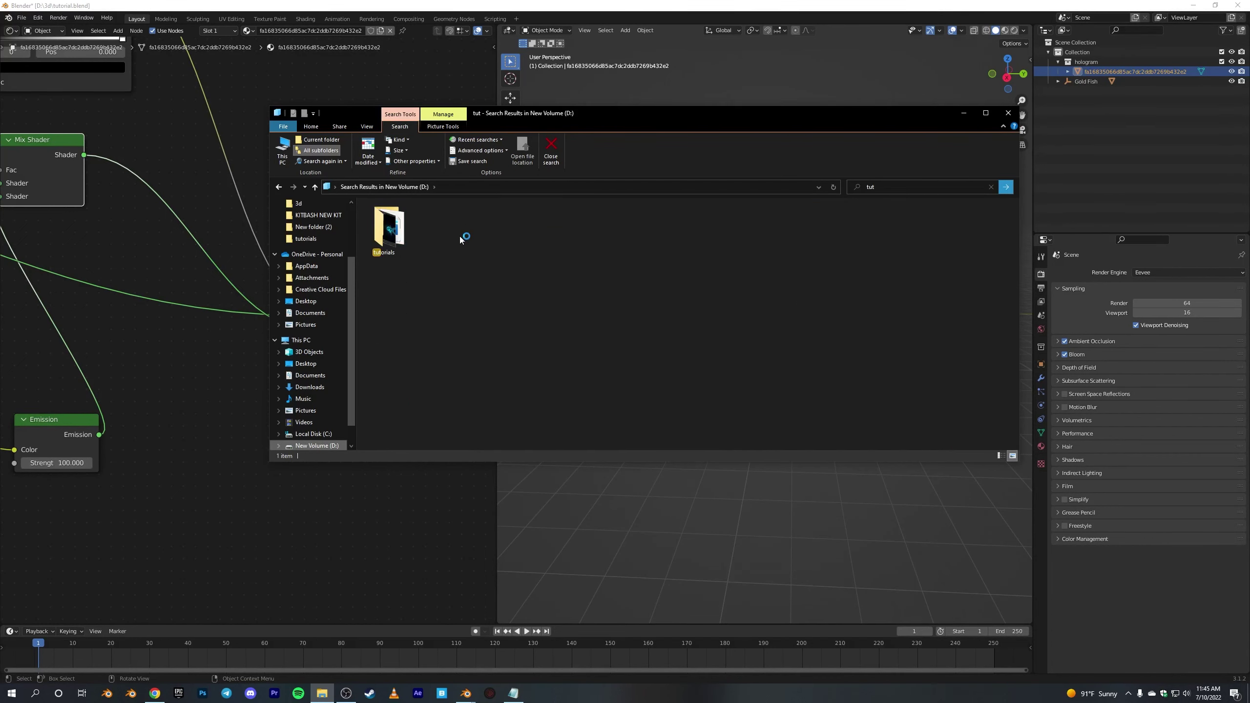
click(402, 236)
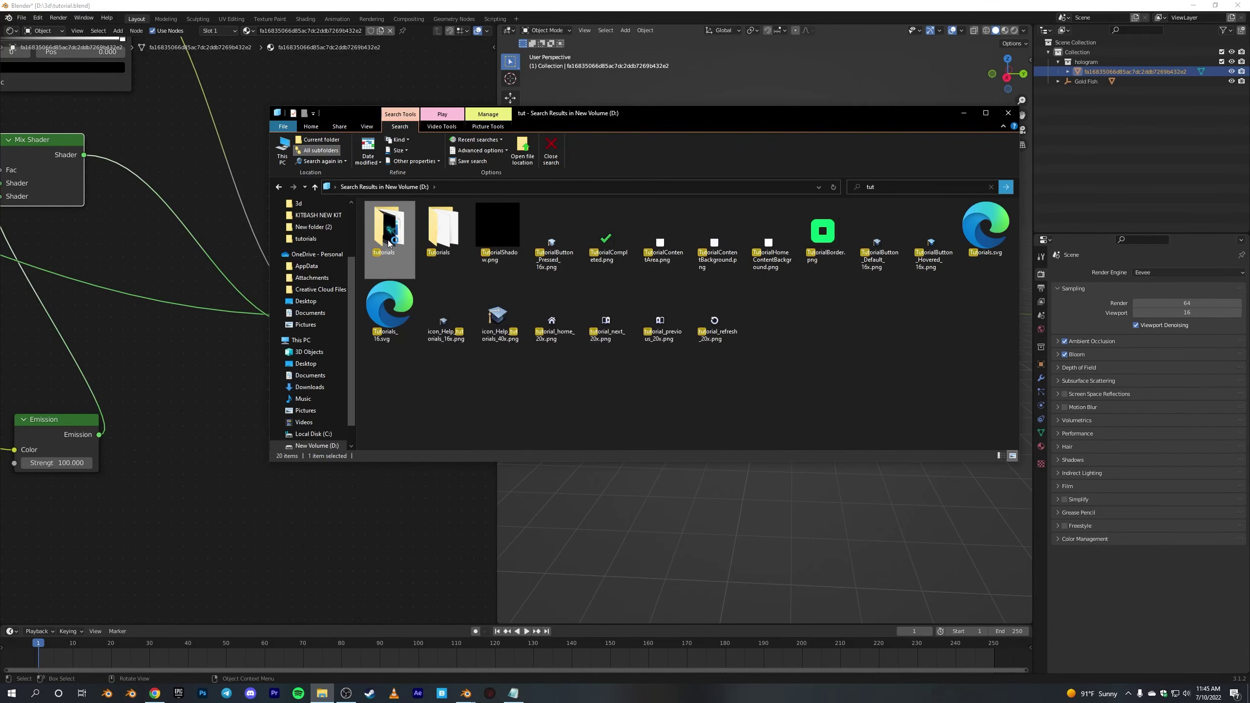
double_click(394, 234)
double_click(390, 230)
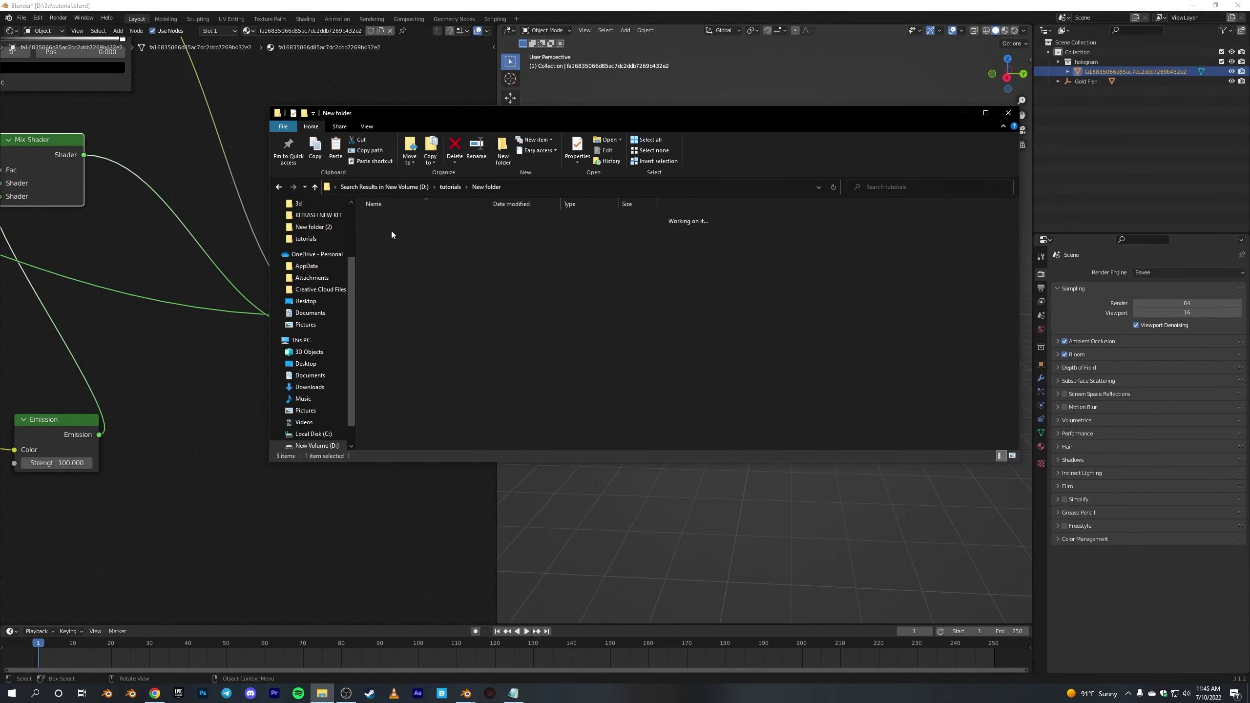
Show the folder's contents as large thumbnails to view the portrait PNG, and return to Blender
right_click(537, 267)
mouse_move(616, 274)
click(702, 274)
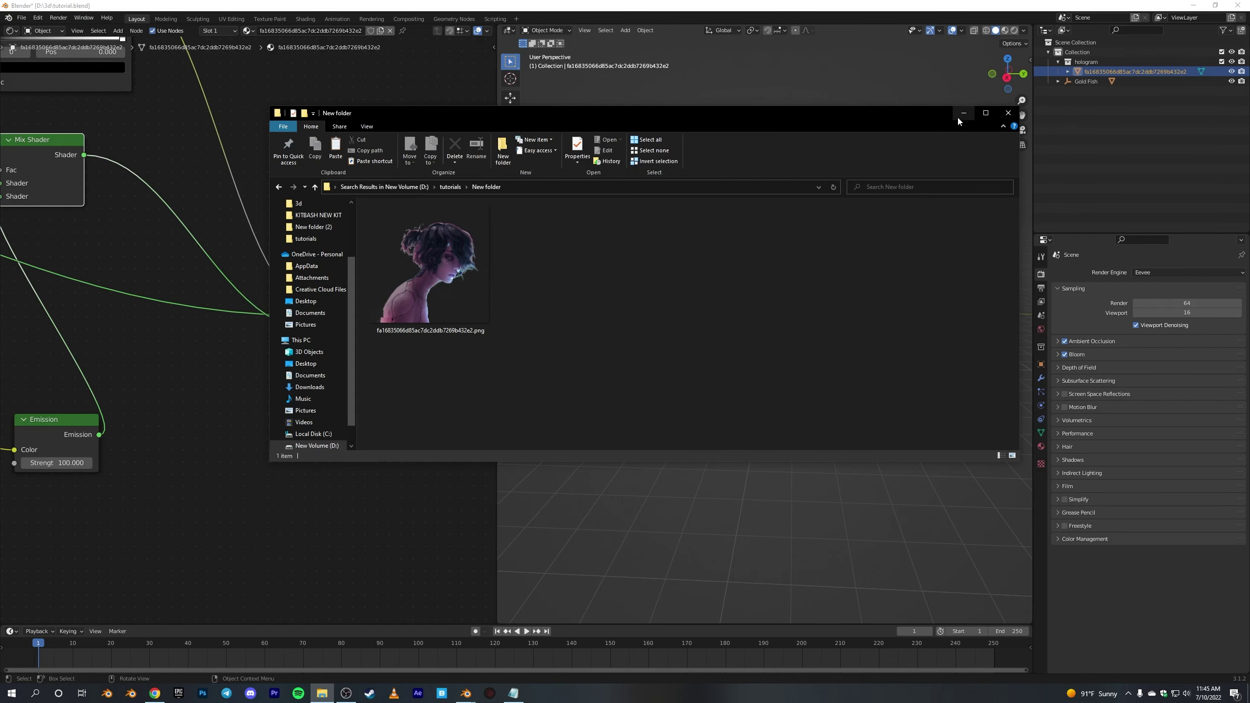
drag(848, 113, 941, 250)
click(1023, 244)
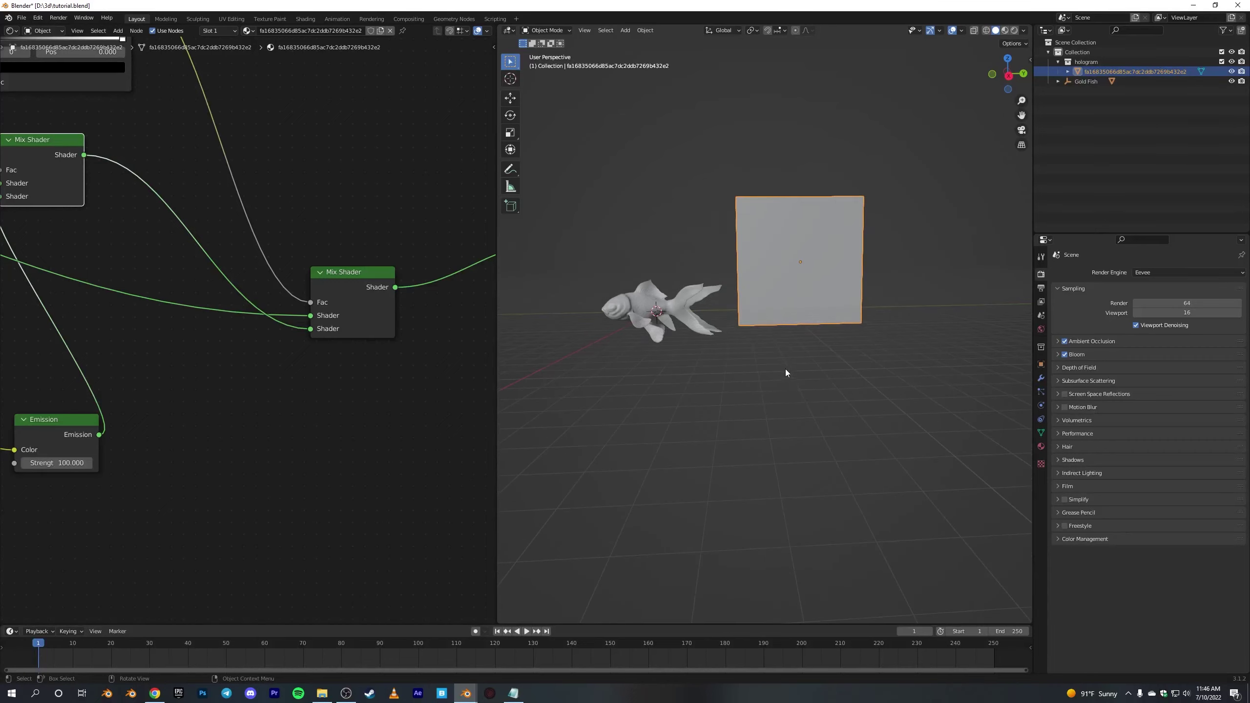
Switch the viewport to Material Preview shading and view the portrait plane
click(1005, 31)
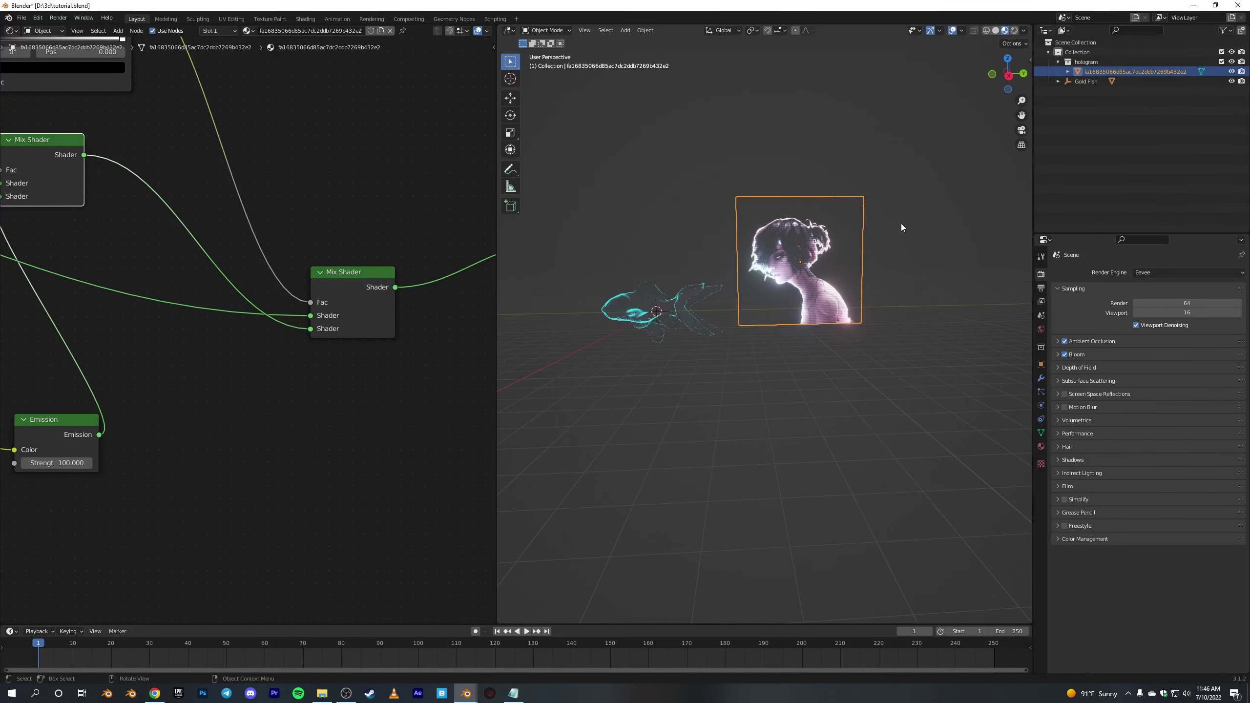
scroll(714, 274, up, 6)
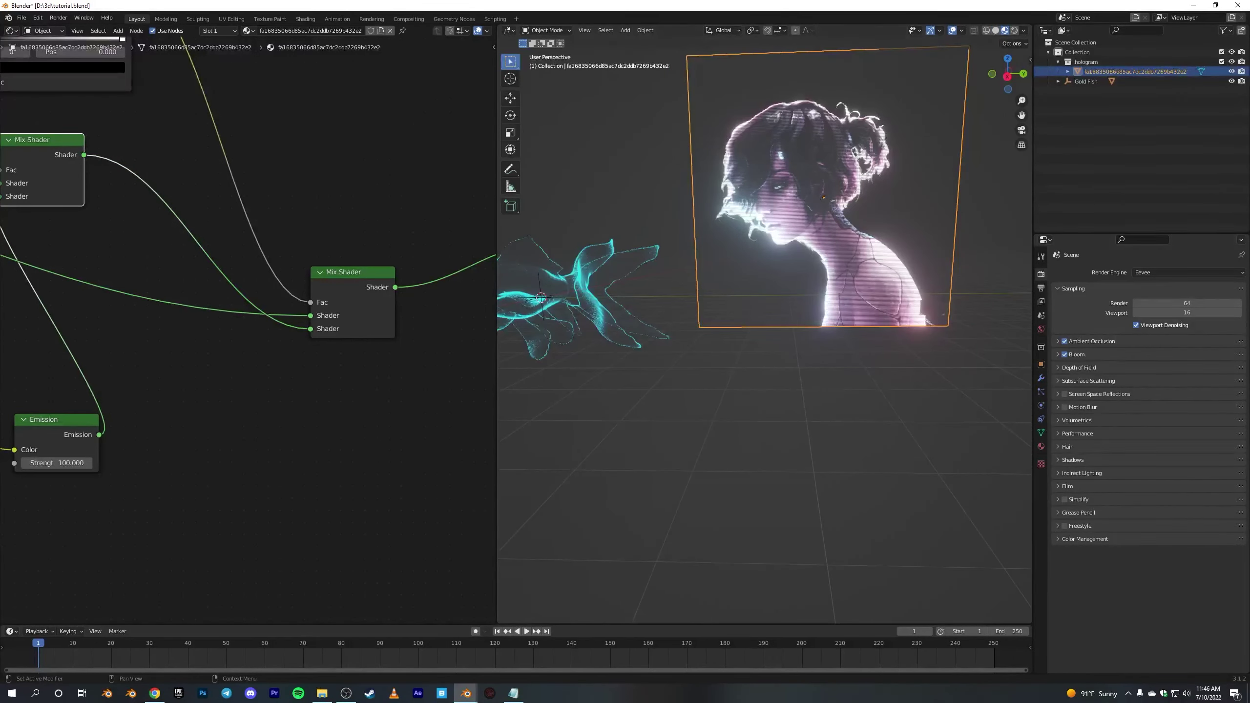
scroll(764, 326, down, 2)
scroll(438, 397, down, 6)
Move the Image Texture node clear of the others and delete all nodes between it and the Material Output
middle_drag(393, 433, 460, 436)
scroll(375, 414, down, 10)
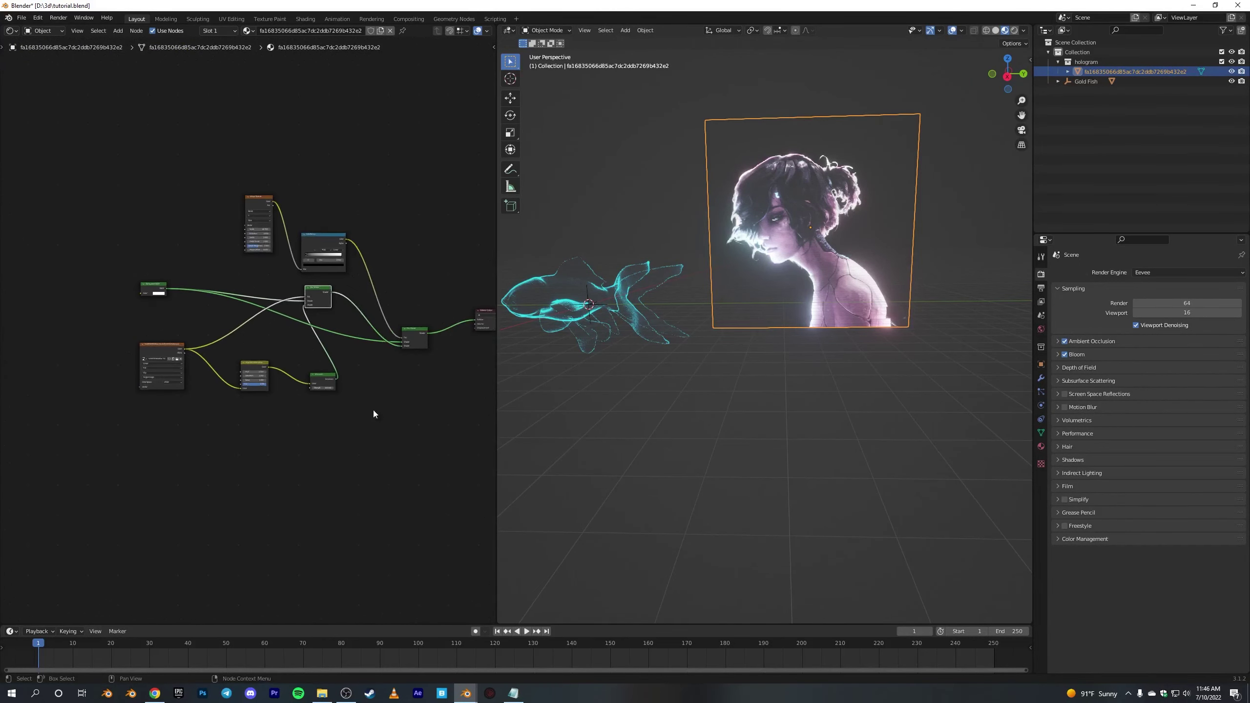
middle_drag(142, 231, 153, 212)
drag(173, 345, 111, 338)
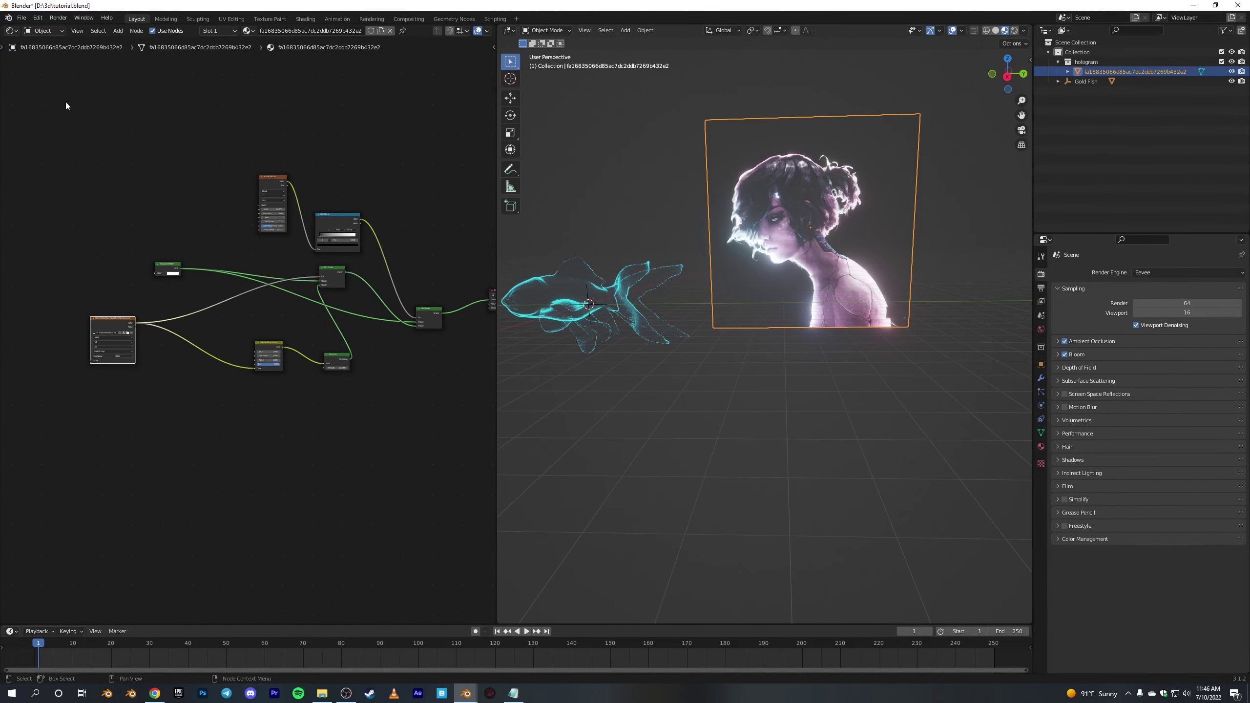
drag(62, 106, 84, 320)
drag(134, 145, 437, 447)
key(x)
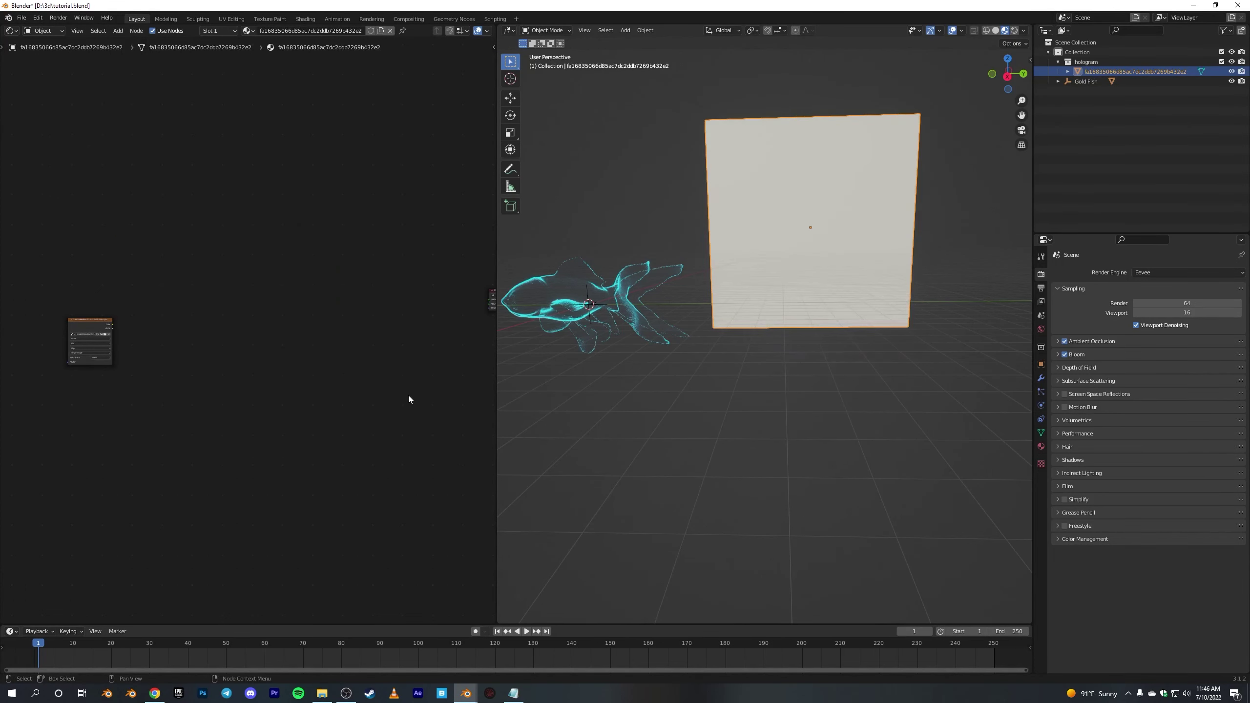
Add a Mix Shader node beside the Material Output in the portrait plane's material
scroll(349, 405, up, 5)
middle_drag(408, 396, 305, 370)
scroll(284, 383, down, 4)
key(shift+a)
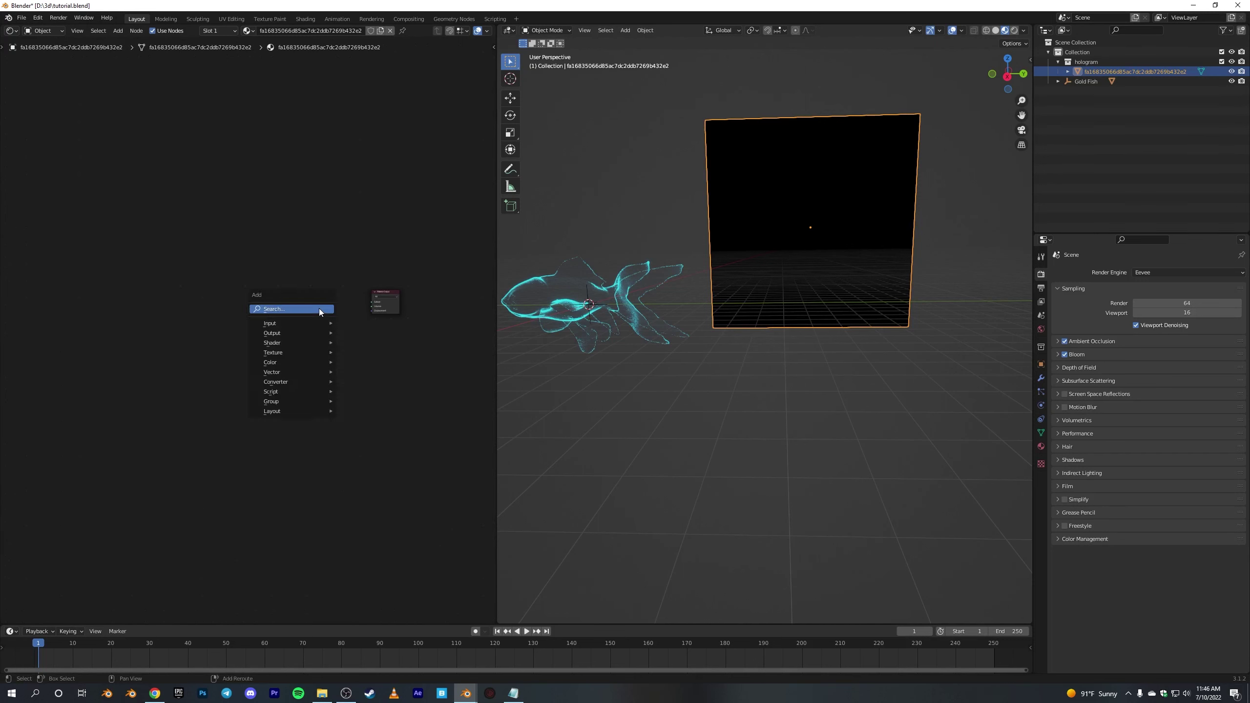
text(mi)
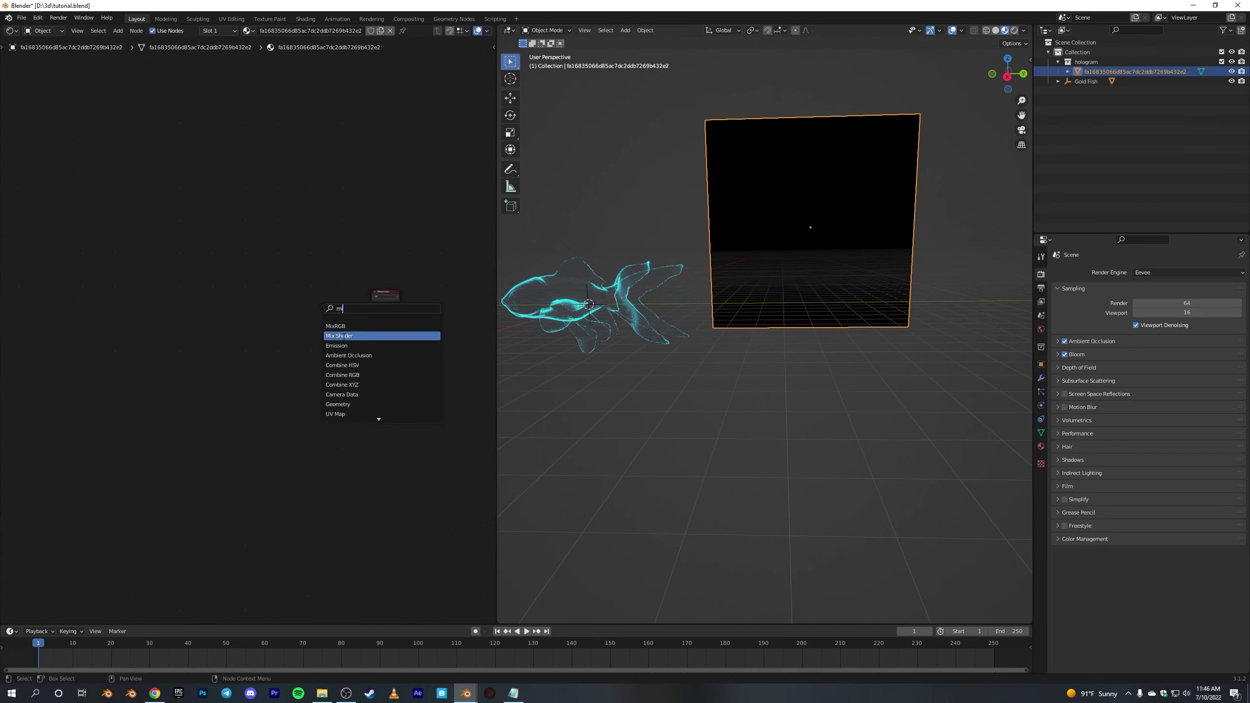
click(344, 336)
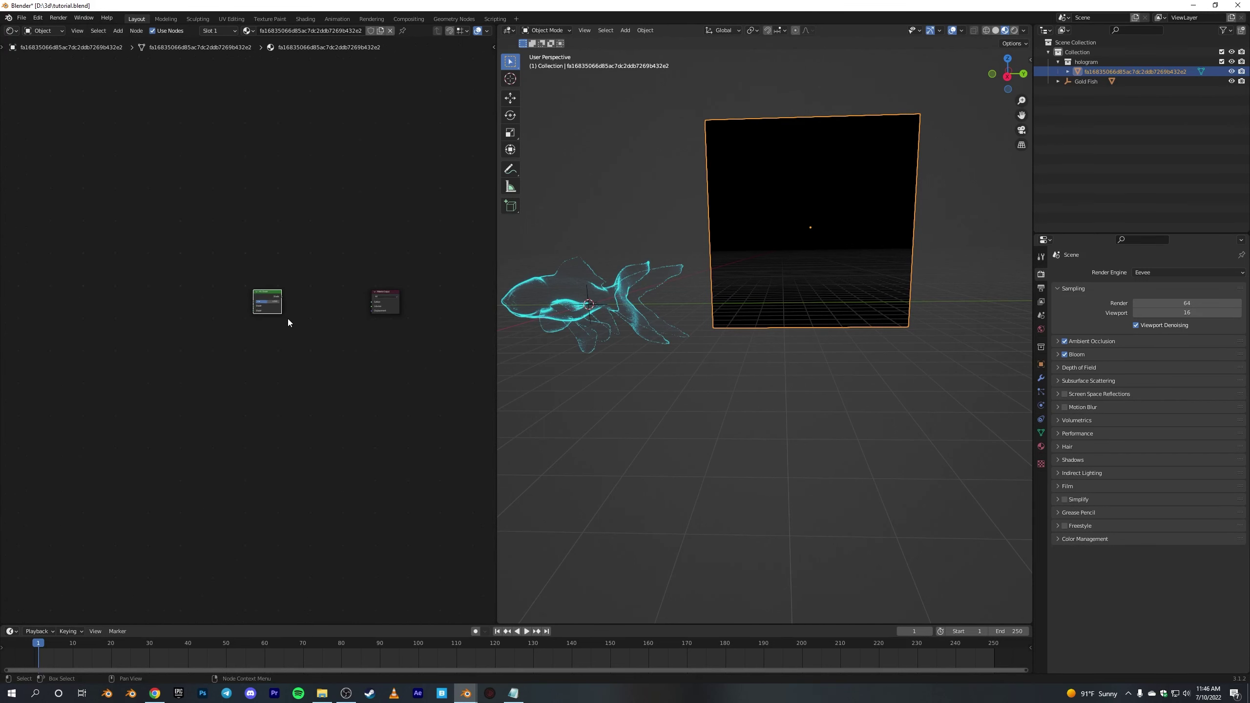
Add an Emission shader node below and before the Mix Shader
key(shift+a)
click(328, 302)
text(emi)
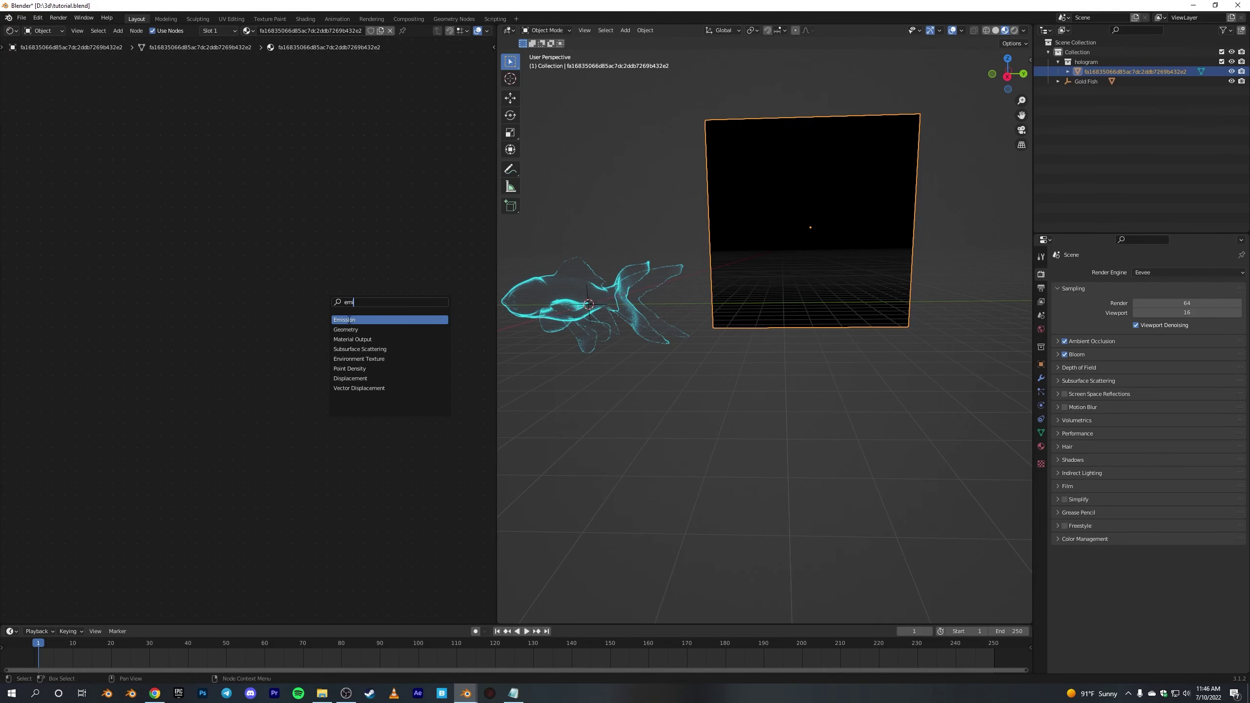
click(343, 320)
click(200, 432)
click(241, 377)
Add a Transparent BSDF node above the Emission node
key(shift+a)
click(253, 363)
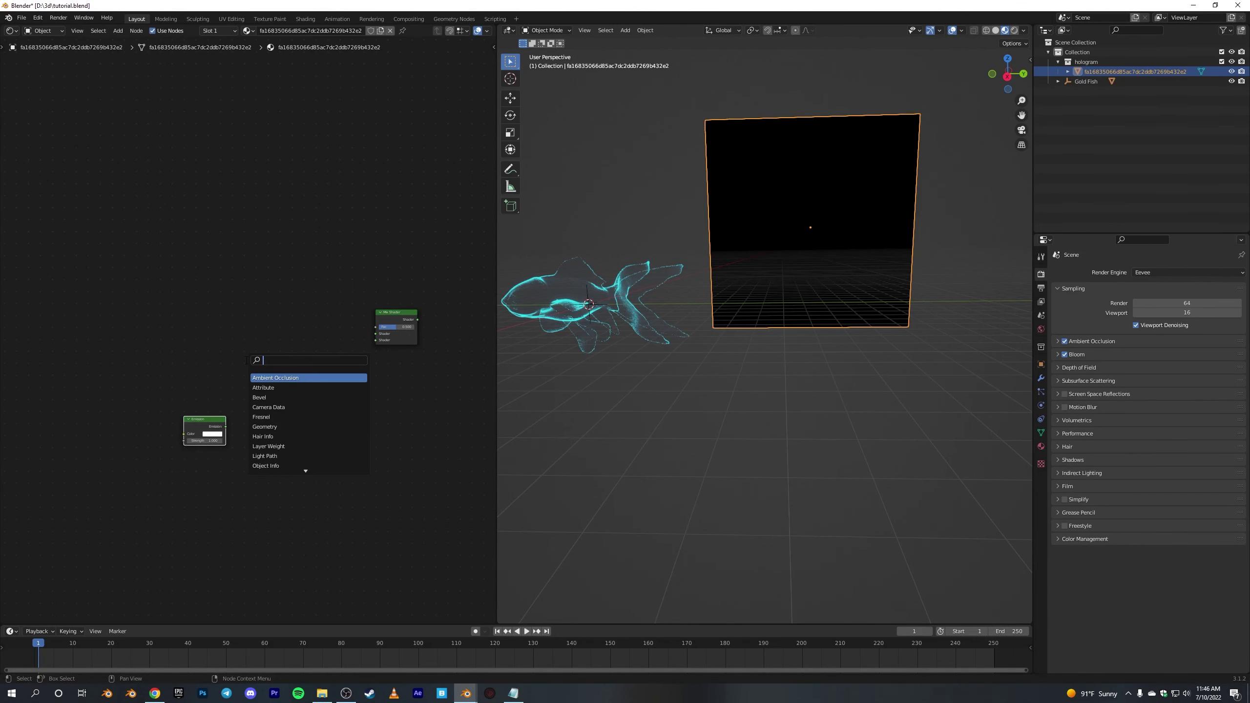
text(TR)
click(271, 387)
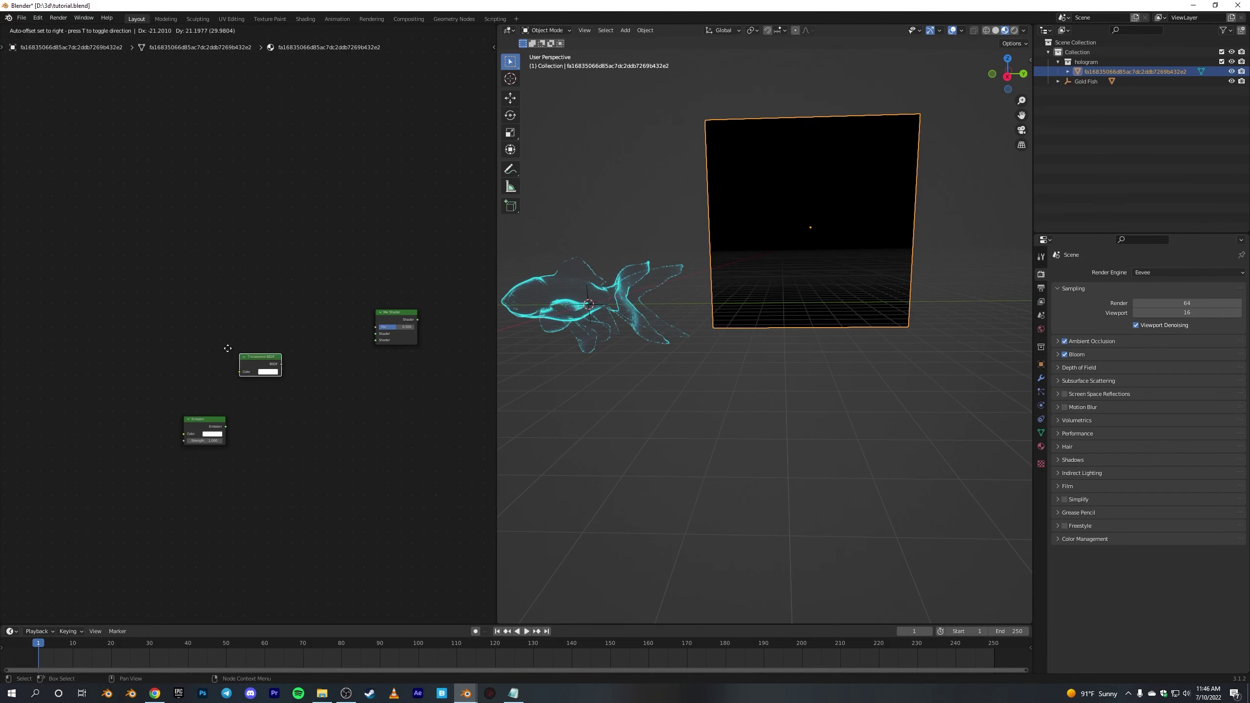
click(209, 351)
Connect the Image Texture's Color output to the Emission node's Color input
middle_drag(226, 376, 330, 374)
scroll(329, 373, down, 1)
middle_drag(136, 369, 209, 335)
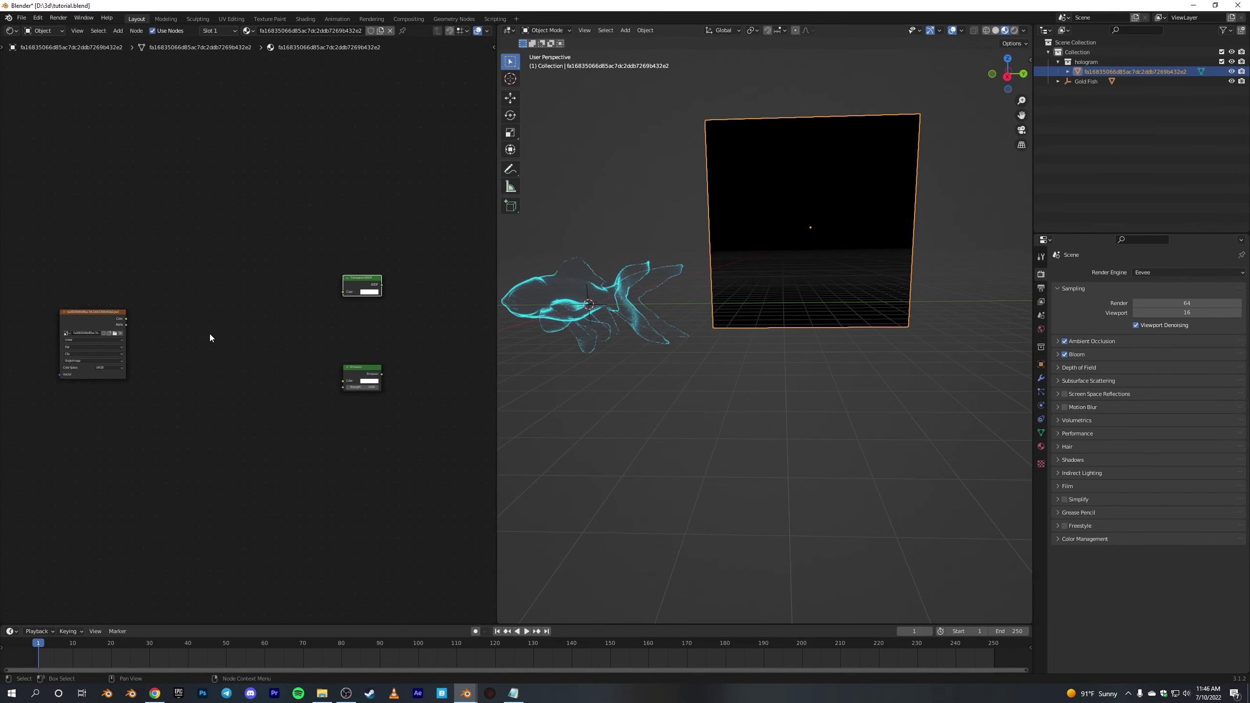
scroll(209, 335, up, 1)
drag(96, 318, 367, 395)
Link Transparent BSDF and Emission into the Mix Shader's first and second shader inputs, and the Mix Shader into the Material Output's Surface
middle_drag(341, 410, 283, 393)
middle_drag(386, 392, 247, 446)
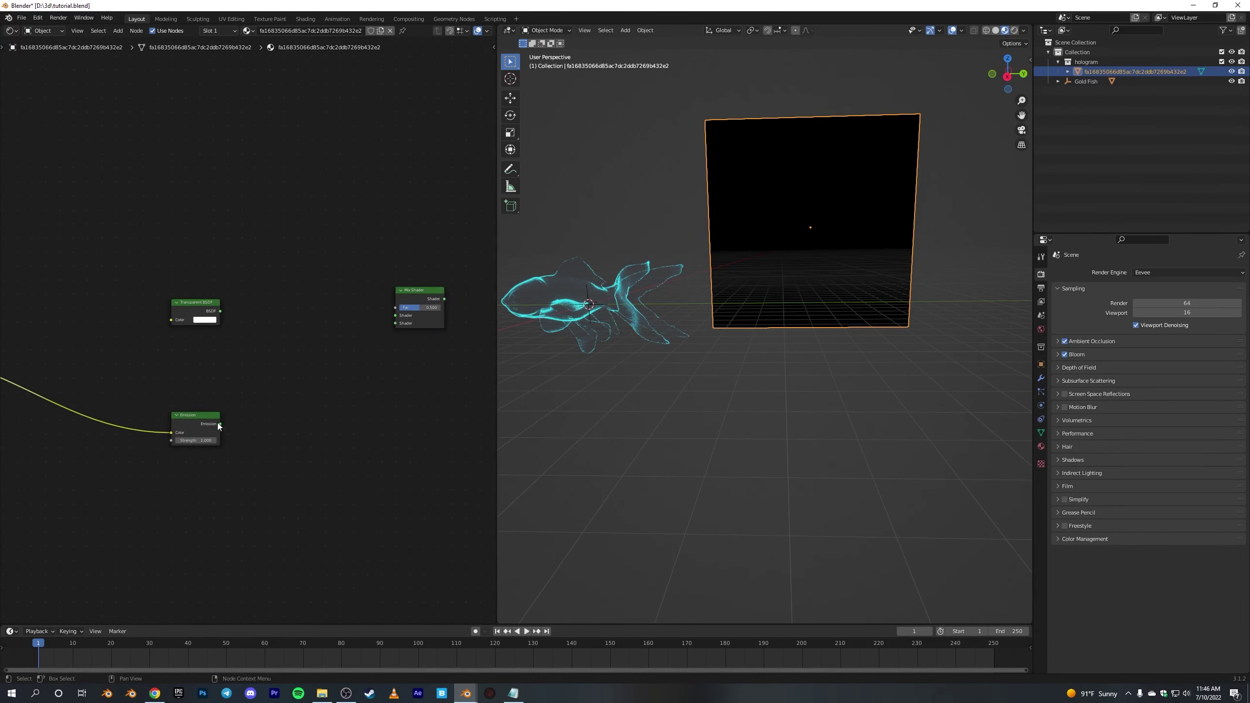
drag(221, 424, 400, 324)
drag(220, 311, 396, 315)
scroll(371, 341, down, 2)
middle_drag(371, 341, 346, 348)
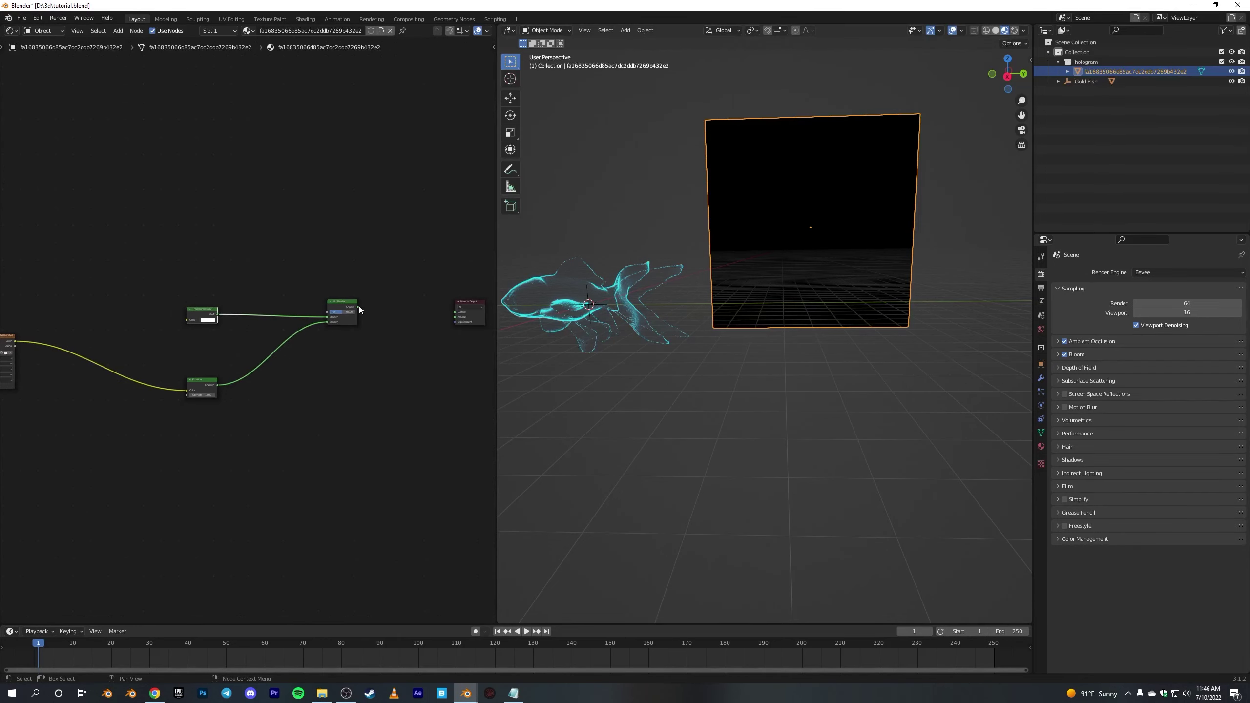
drag(359, 307, 456, 312)
Set the Emission node's strength to 10 to make the portrait glow
scroll(770, 309, up, 3)
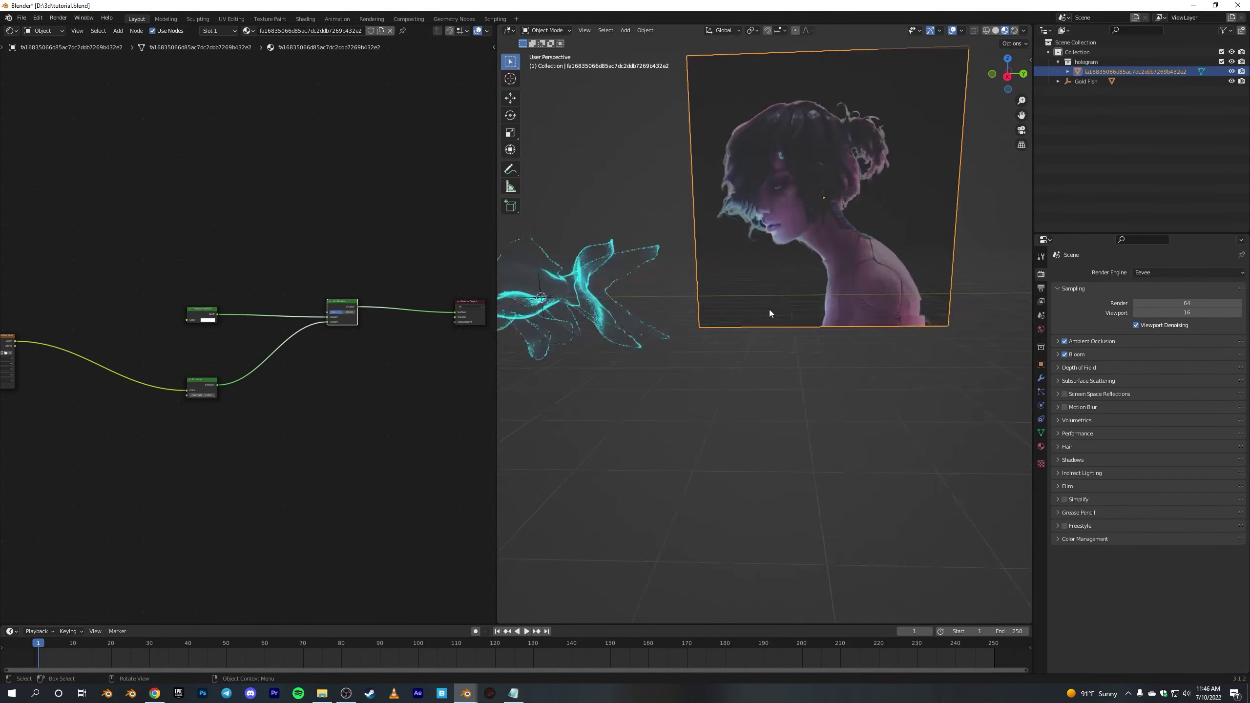
middle_drag(770, 309, 735, 467)
scroll(229, 383, down, 2)
scroll(303, 389, up, 3)
middle_drag(228, 383, 363, 383)
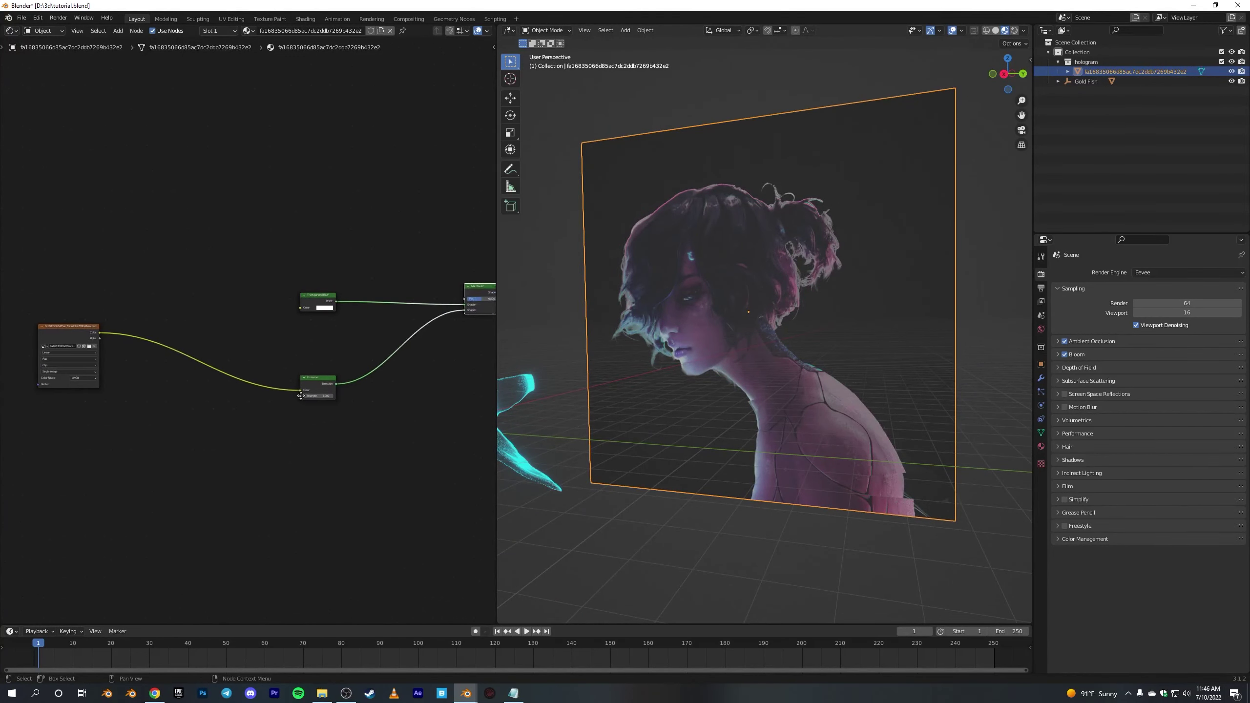
scroll(359, 417, up, 2)
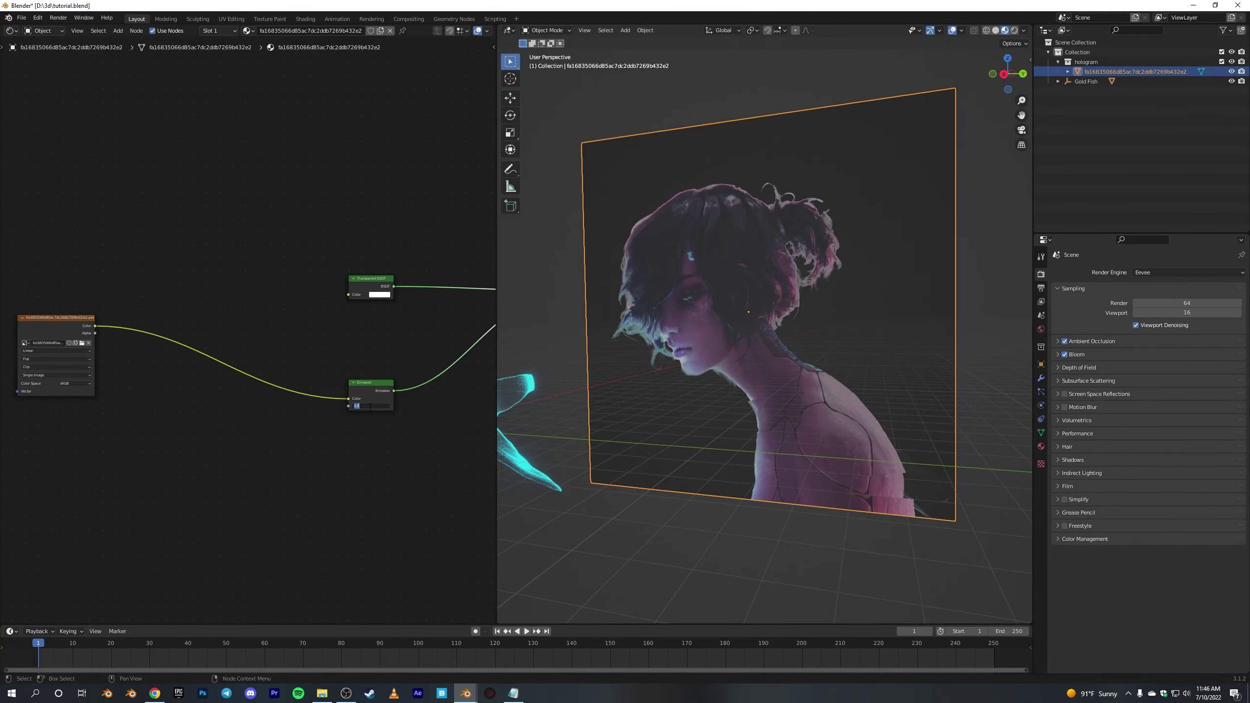
text(5)
key(Return)
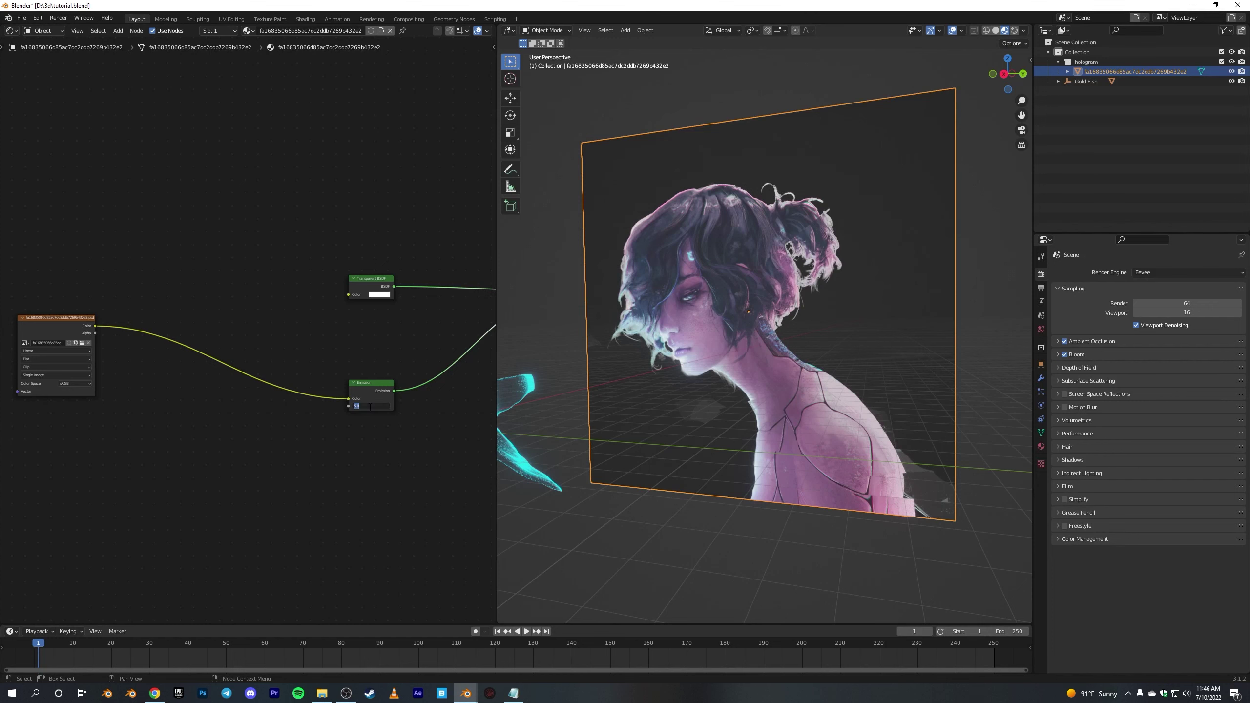
key(Return)
scroll(343, 460, down, 1)
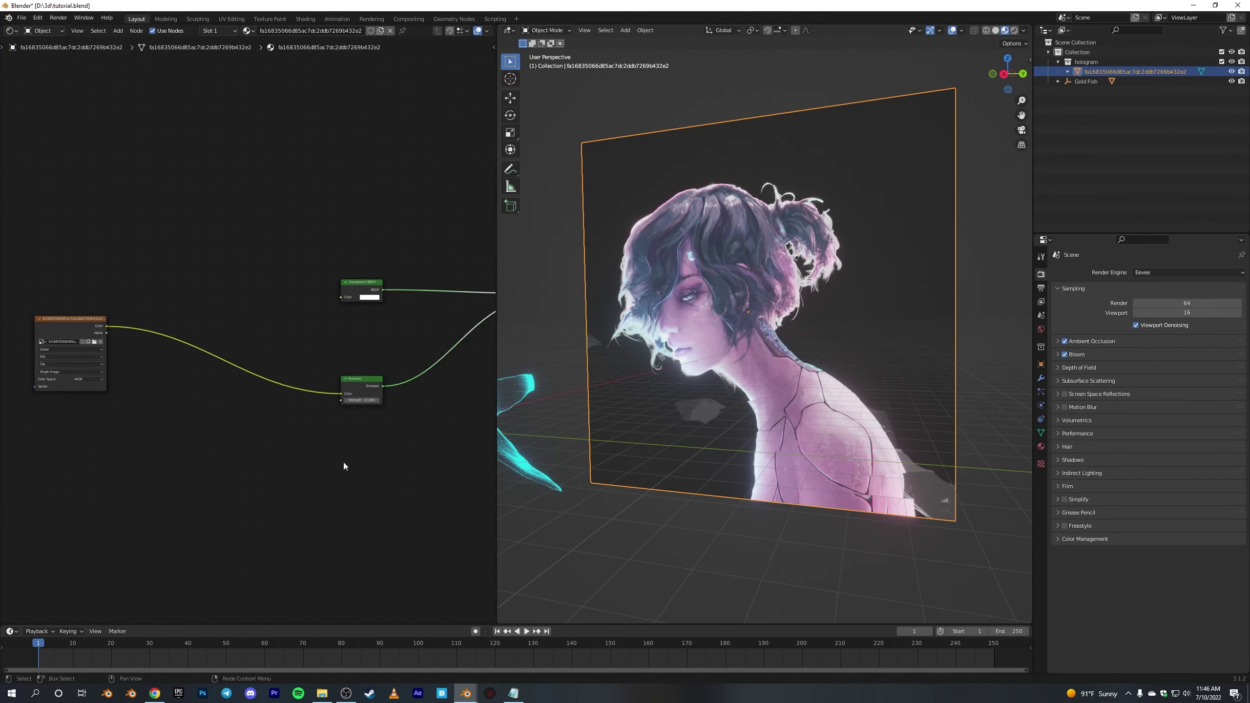
Add a Wave Texture node above the Image Texture
middle_drag(314, 370, 335, 370)
key(shift+a)
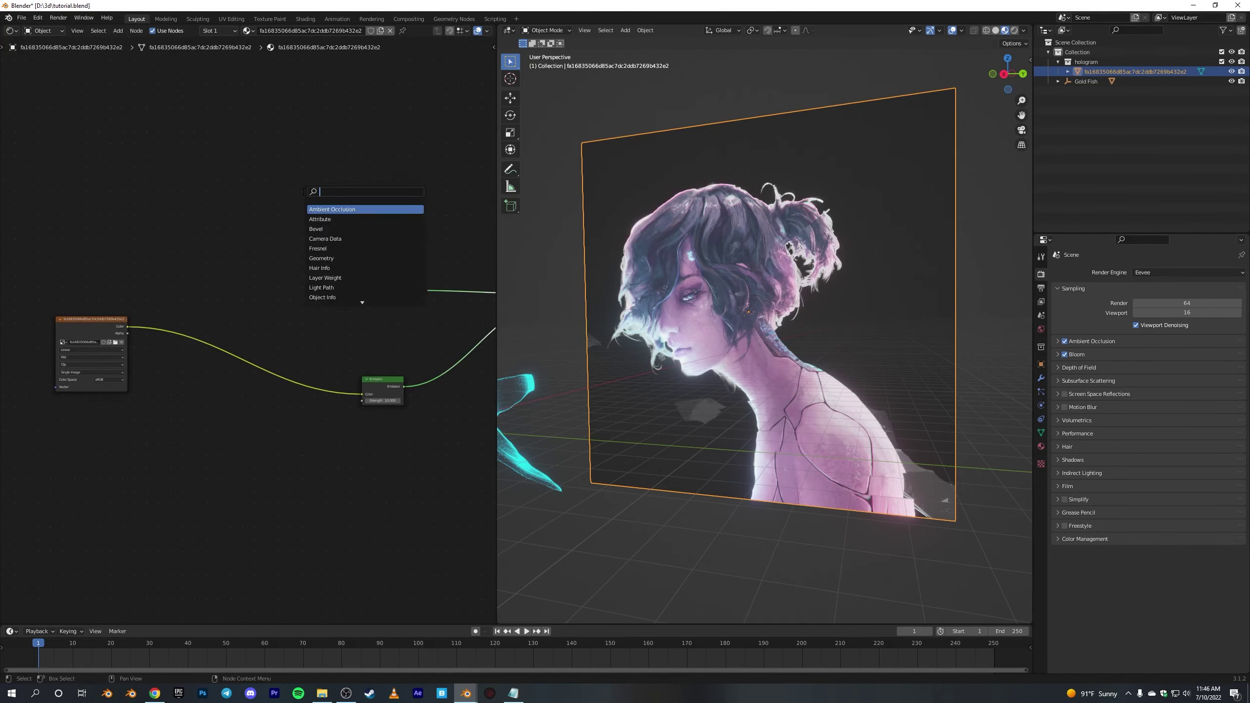
text(W)
text(WA)
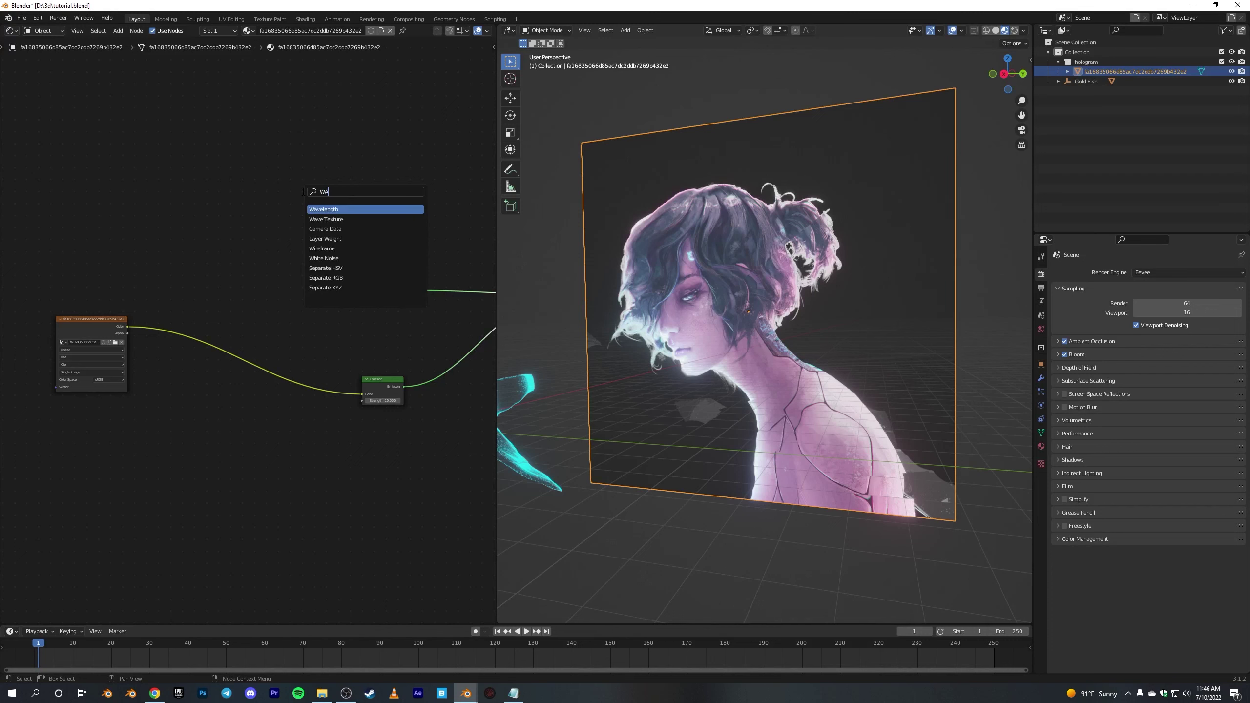
click(333, 220)
click(201, 156)
Add a ColorRamp node between the Wave Texture and the Mix Shader, above the Transparent BSDF
scroll(273, 218, down, 2)
middle_drag(363, 202, 272, 186)
key(shift+a)
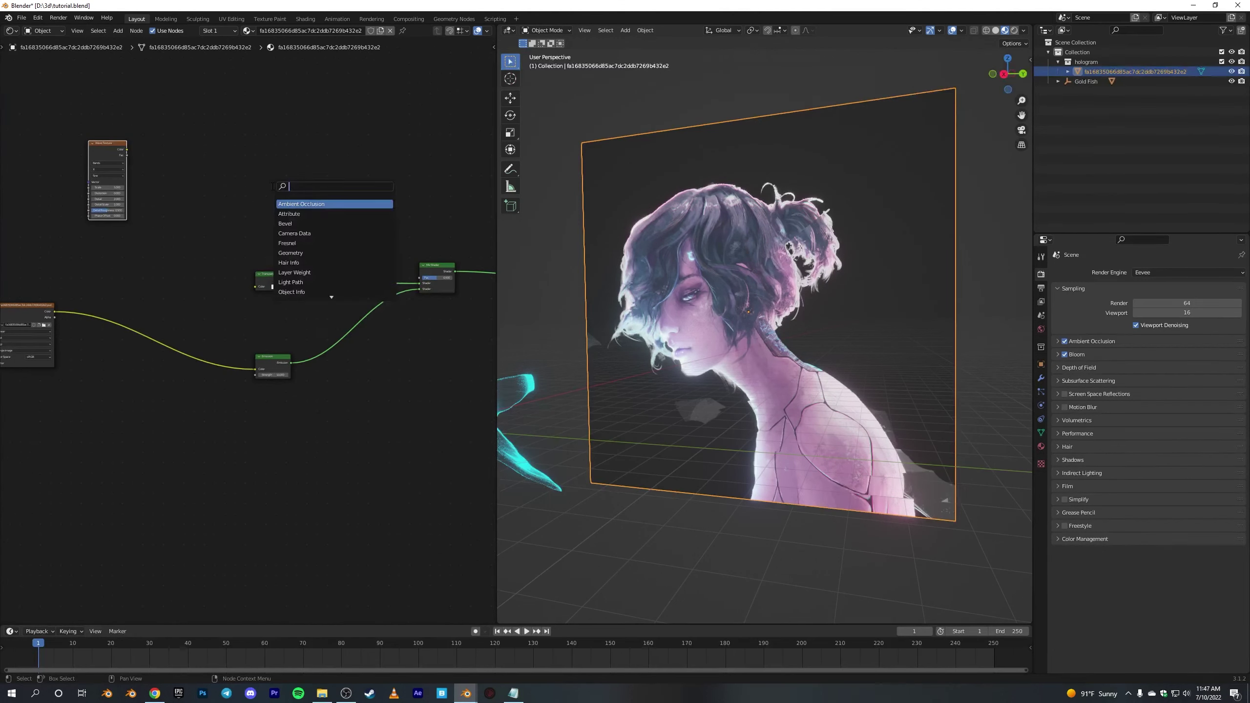
text(col)
click(332, 205)
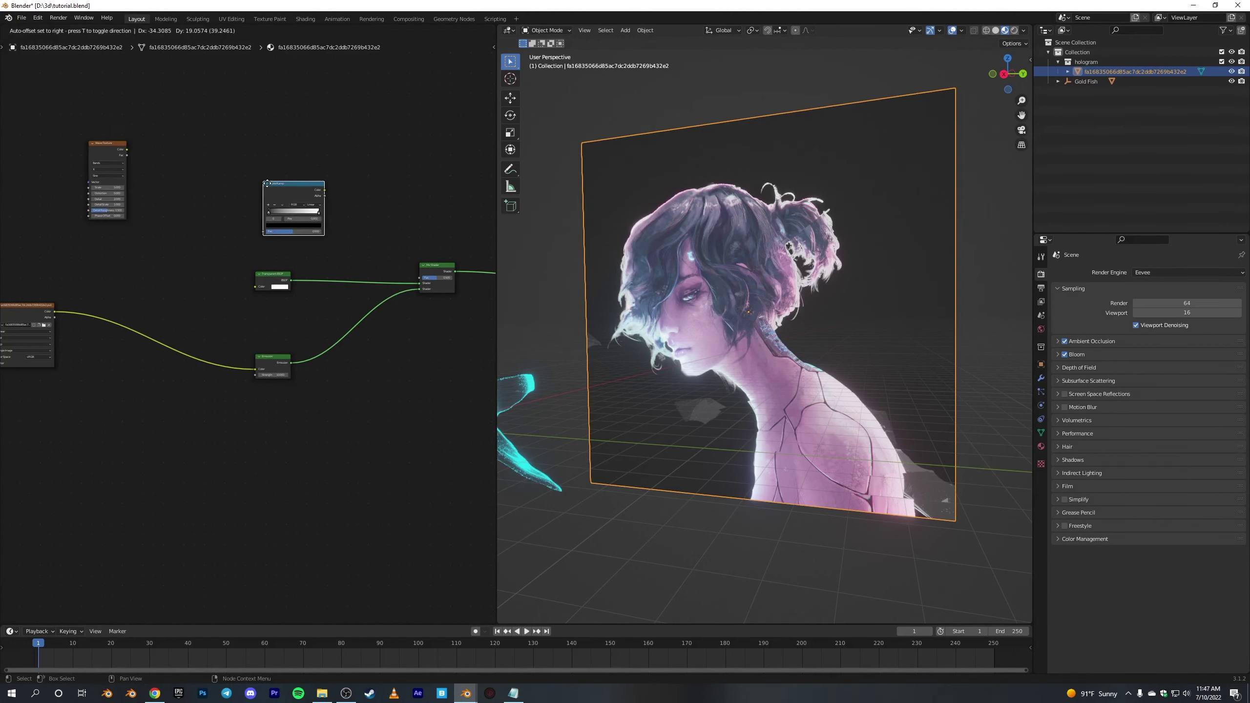
click(258, 174)
Duplicate the Mix Shader and insert the copy into the link between the original and the Material Output
scroll(258, 173, up, 5)
middle_drag(301, 211, 182, 223)
scroll(272, 238, down, 4)
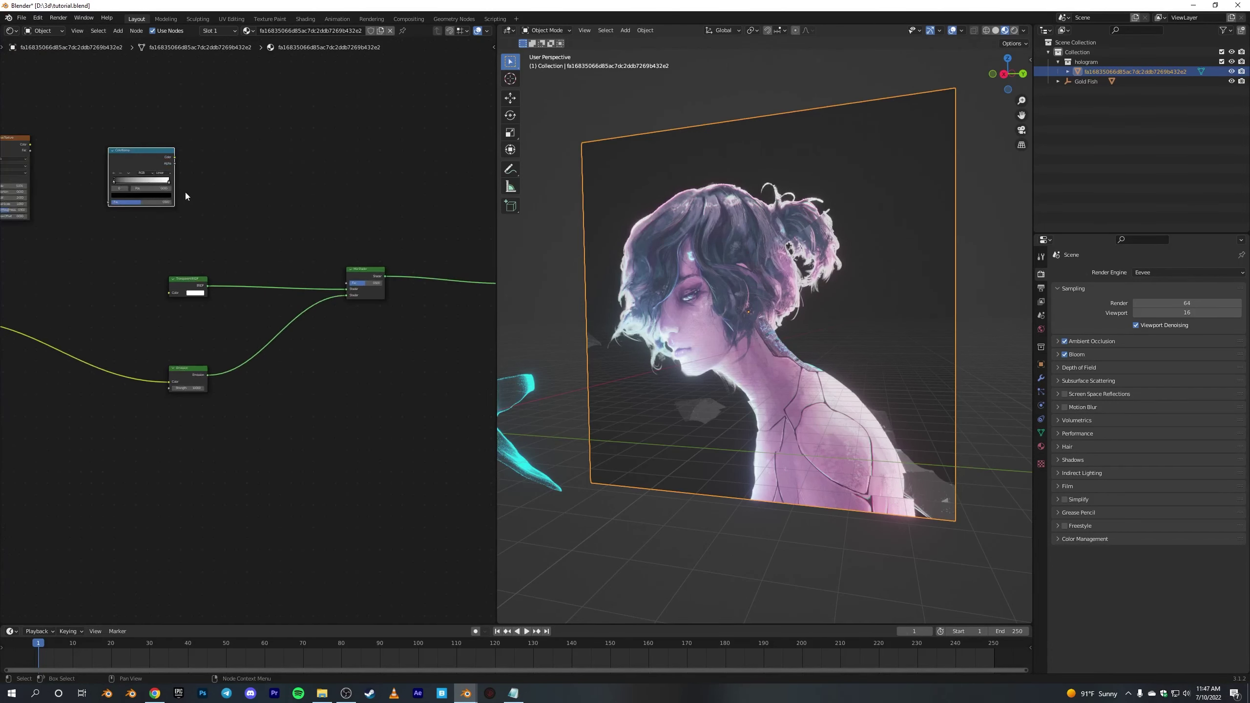
click(365, 283)
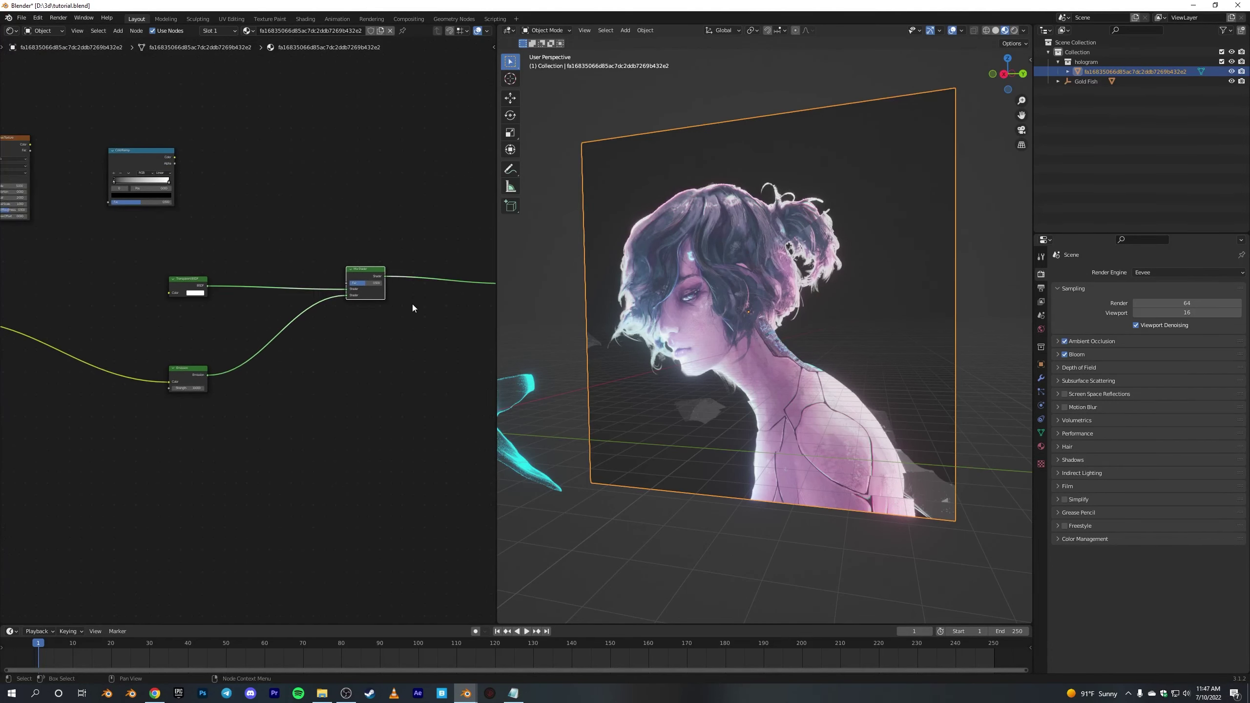
middle_drag(412, 304, 293, 307)
key(shift+d)
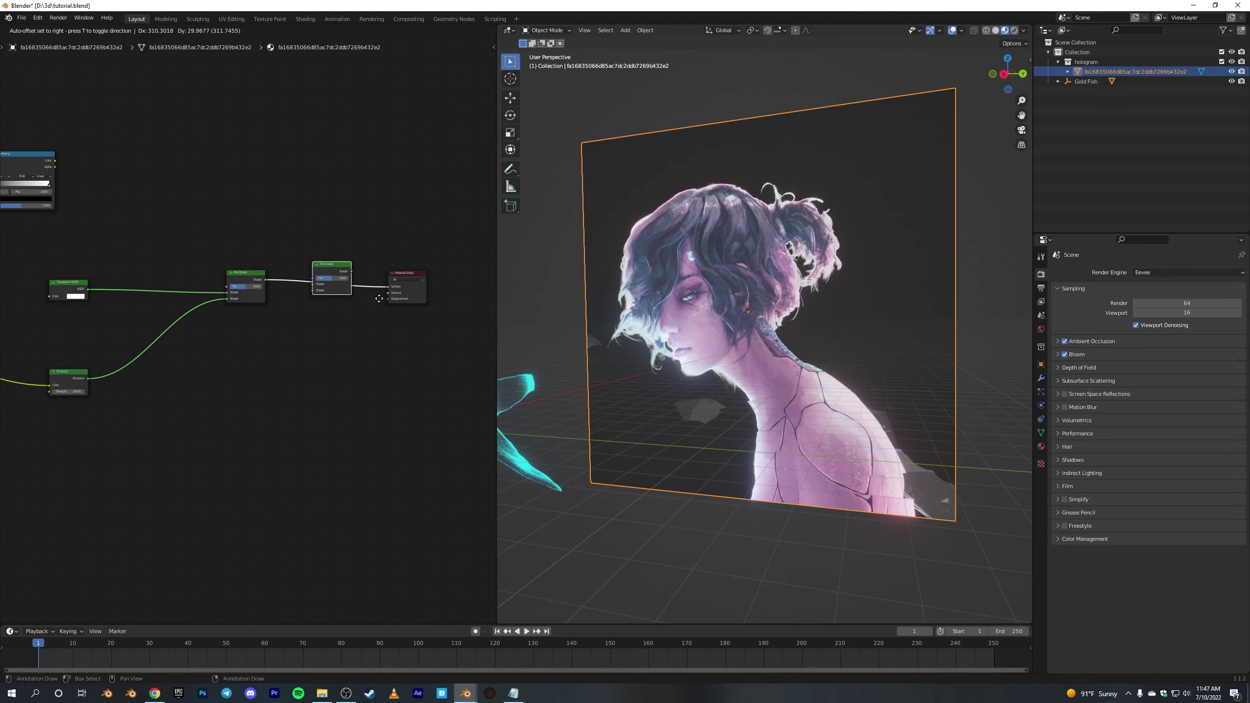
click(389, 291)
Connect the ColorRamp's Color to the second Mix Shader's Fac, and the Wave Texture's Color to the ColorRamp's Fac
drag(45, 157, 184, 203)
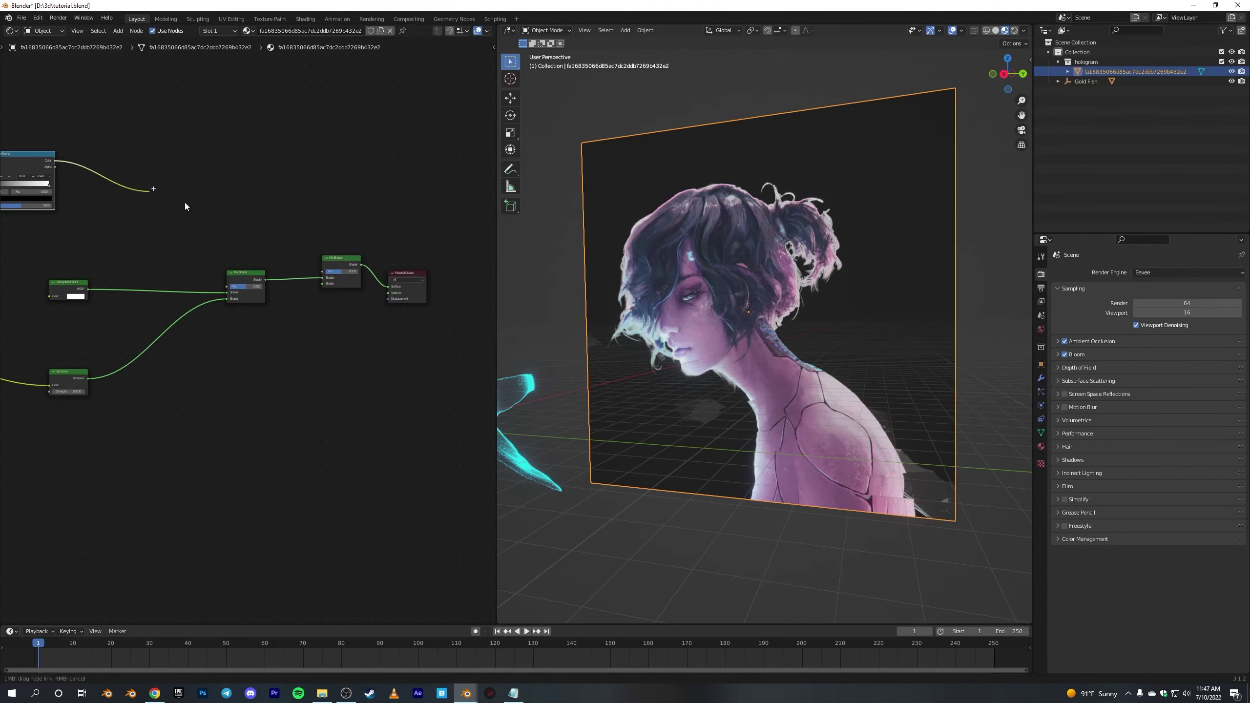
drag(324, 268, 323, 271)
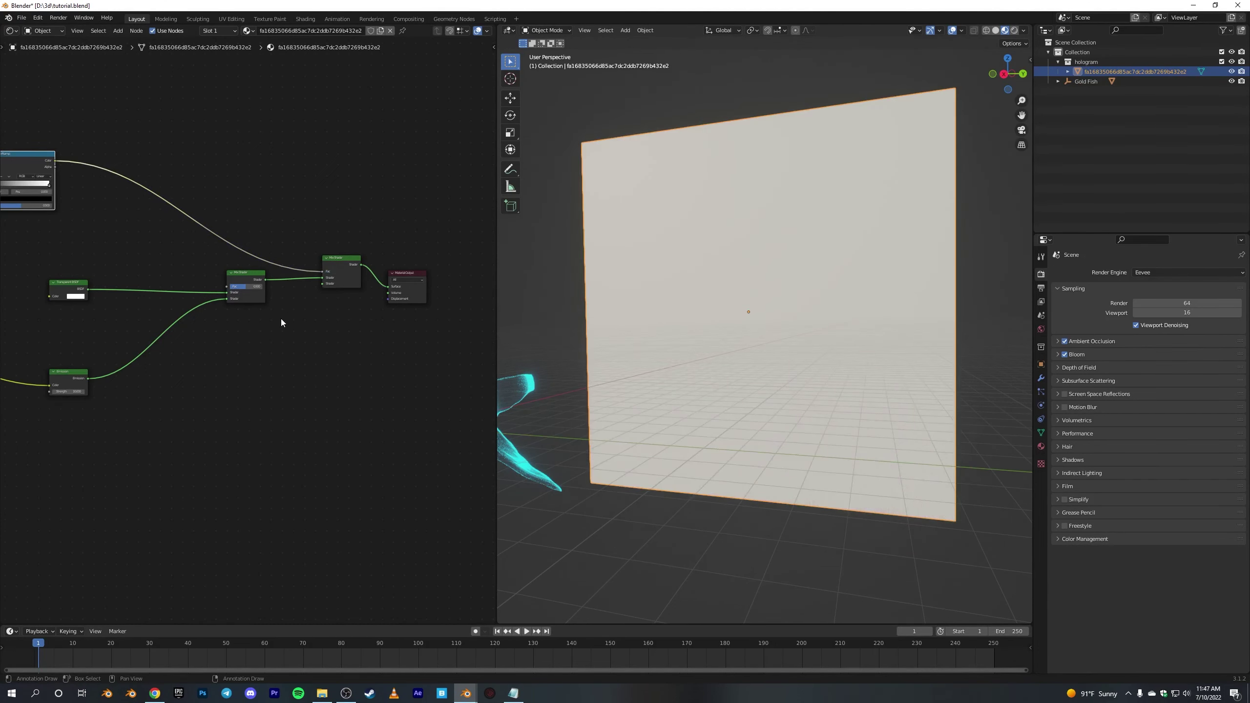
middle_drag(11, 254, 310, 312)
scroll(240, 254, up, 4)
drag(193, 162, 301, 240)
Set the Wave Texture's bands direction to Y and increase its scale to form thin horizontal scanlines
scroll(744, 299, up, 5)
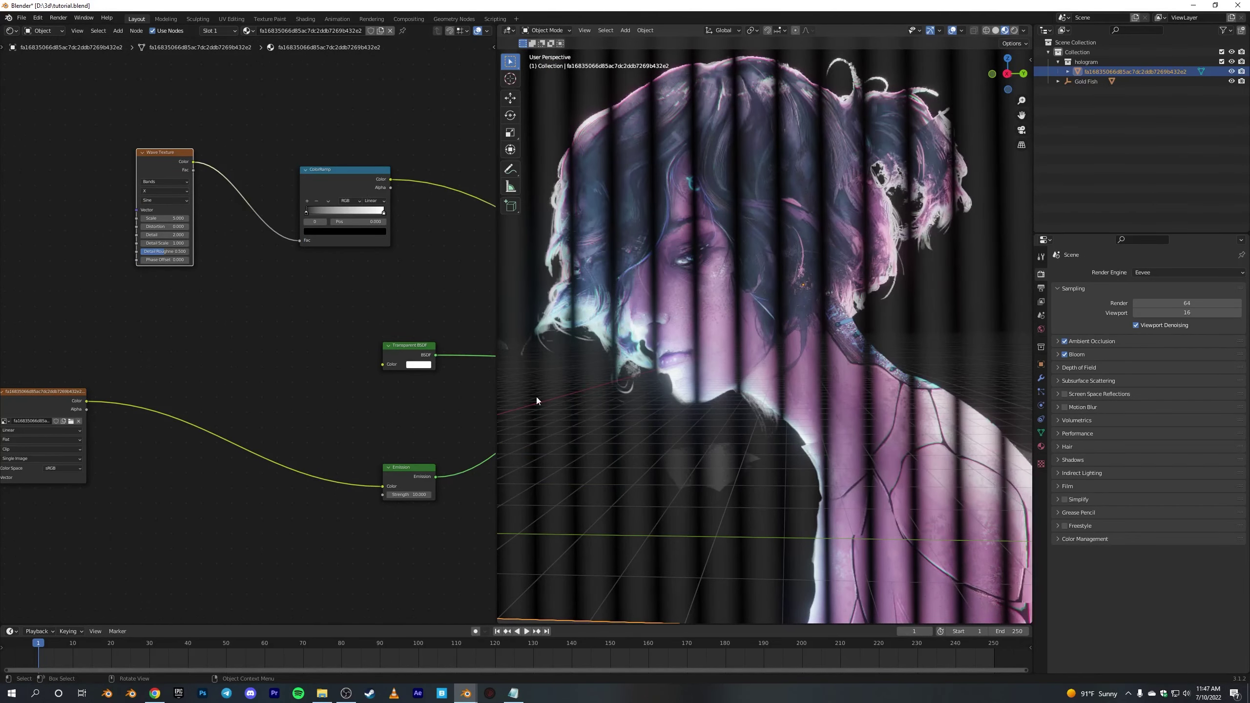
scroll(187, 240, up, 2)
middle_drag(187, 239, 211, 273)
click(170, 189)
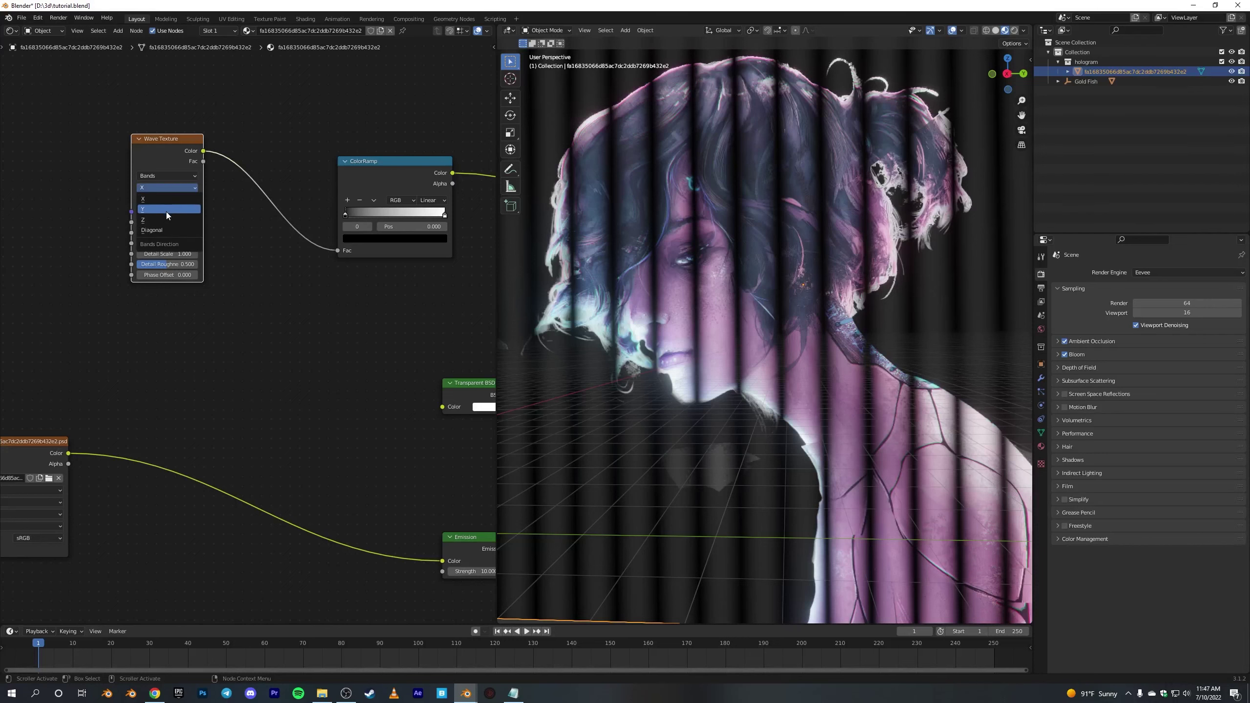
click(166, 210)
scroll(734, 342, down, 6)
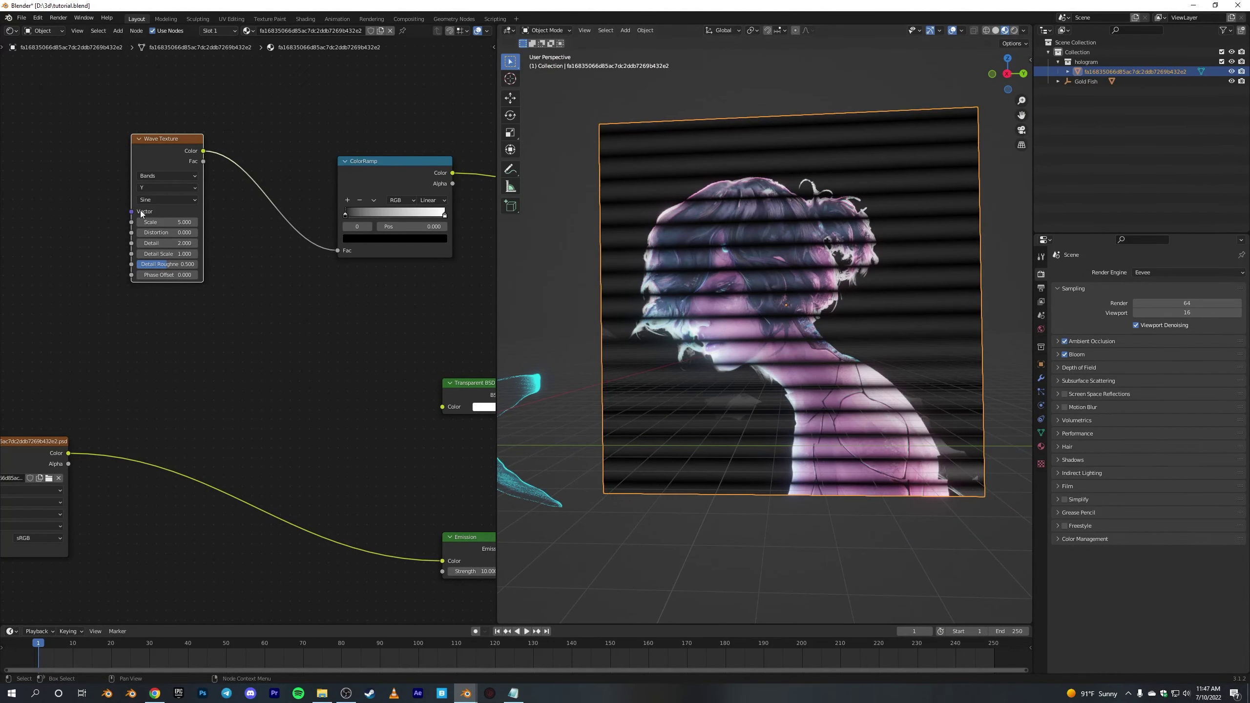
mouse_move(165, 222)
mouse_down()
mouse_move(202, 223)
mouse_move(190, 222)
mouse_up()
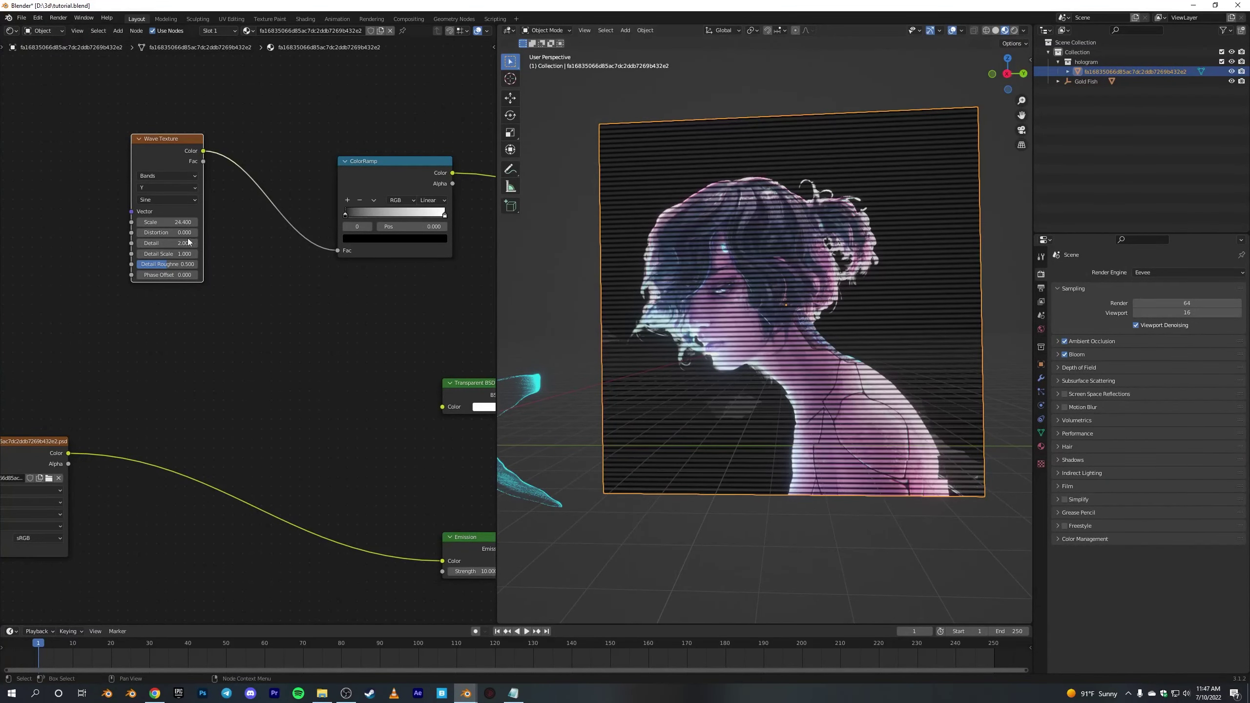
Try repositioning the ColorRamp's black and white stops to adjust the scanlines
middle_drag(377, 252, 202, 289)
scroll(261, 309, up, 2)
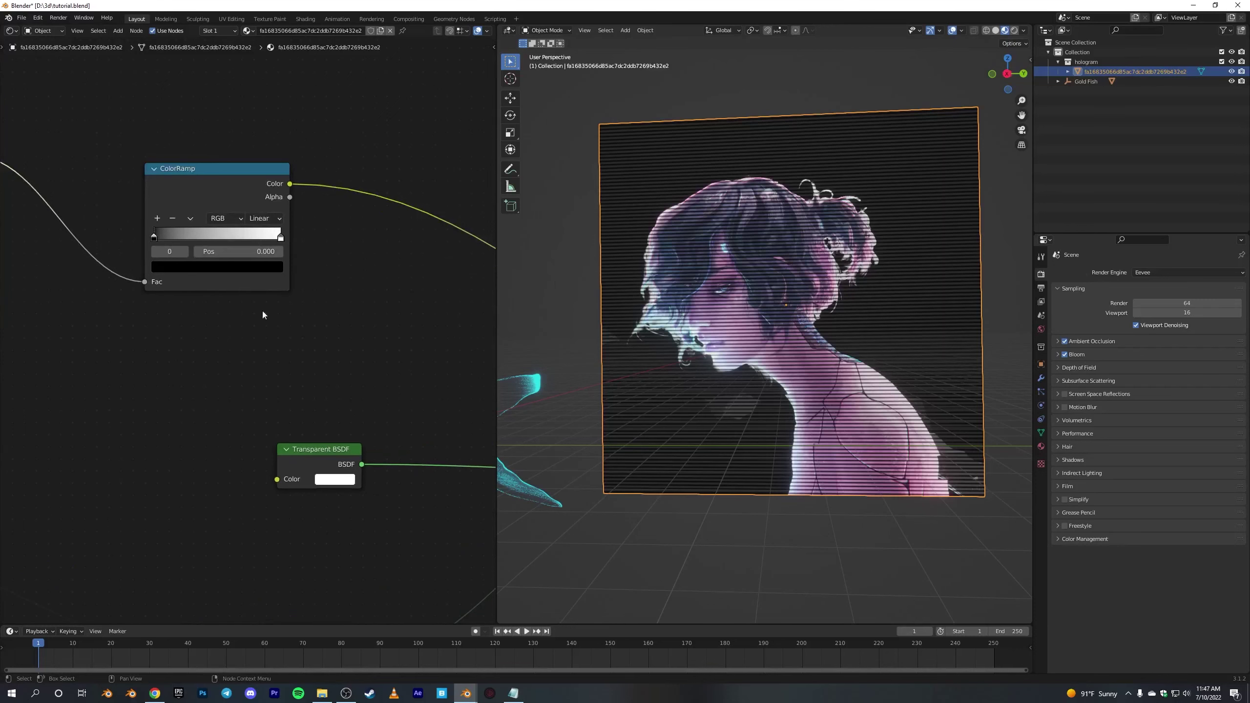
middle_drag(396, 394, 333, 345)
drag(90, 192, 130, 190)
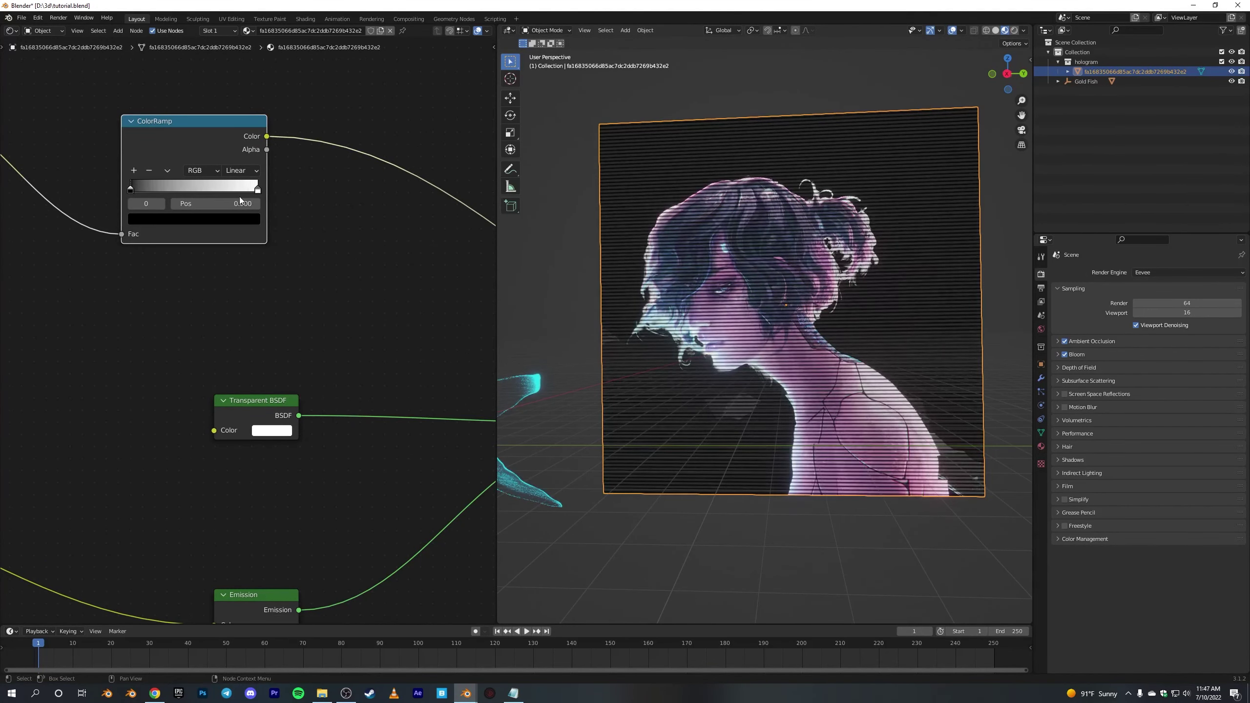
drag(256, 190, 352, 188)
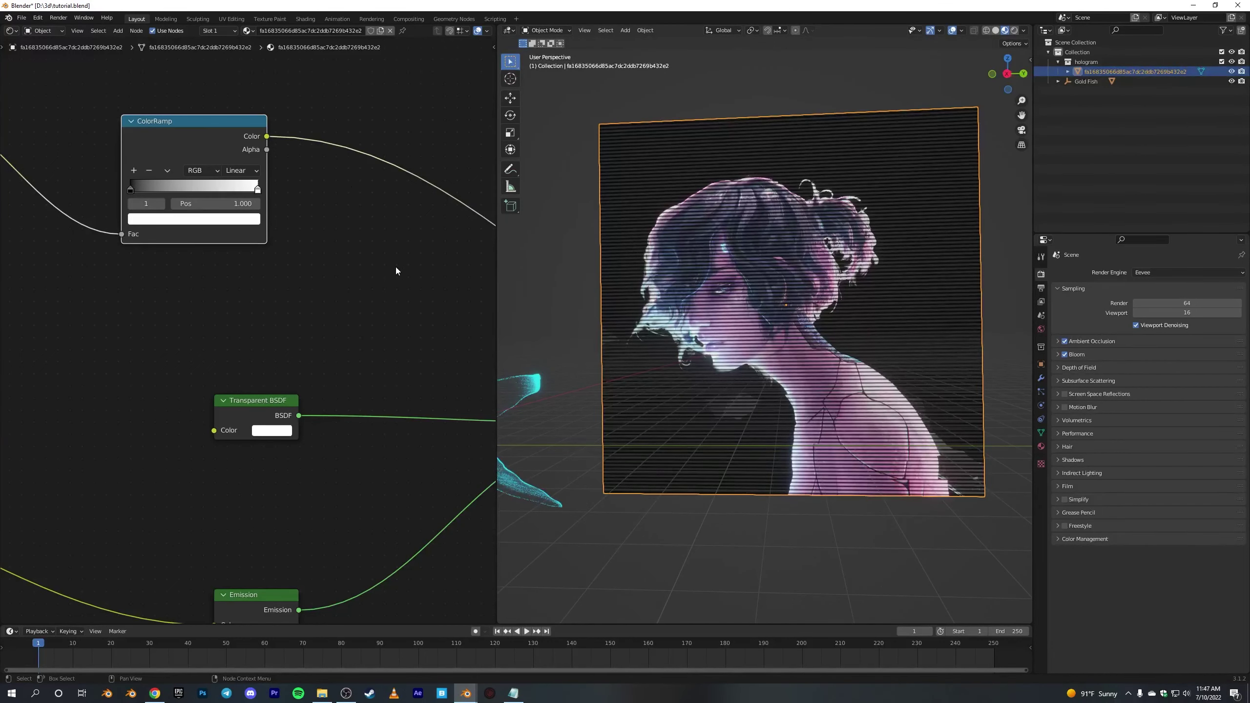
Examine the connections around the two Mix Shaders in the node tree
scroll(396, 268, down, 3)
middle_drag(425, 324, 226, 249)
scroll(226, 248, down, 6)
middle_drag(307, 339, 277, 316)
scroll(277, 316, up, 4)
middle_drag(101, 359, 11, 392)
scroll(243, 346, down, 3)
middle_drag(133, 379, 299, 369)
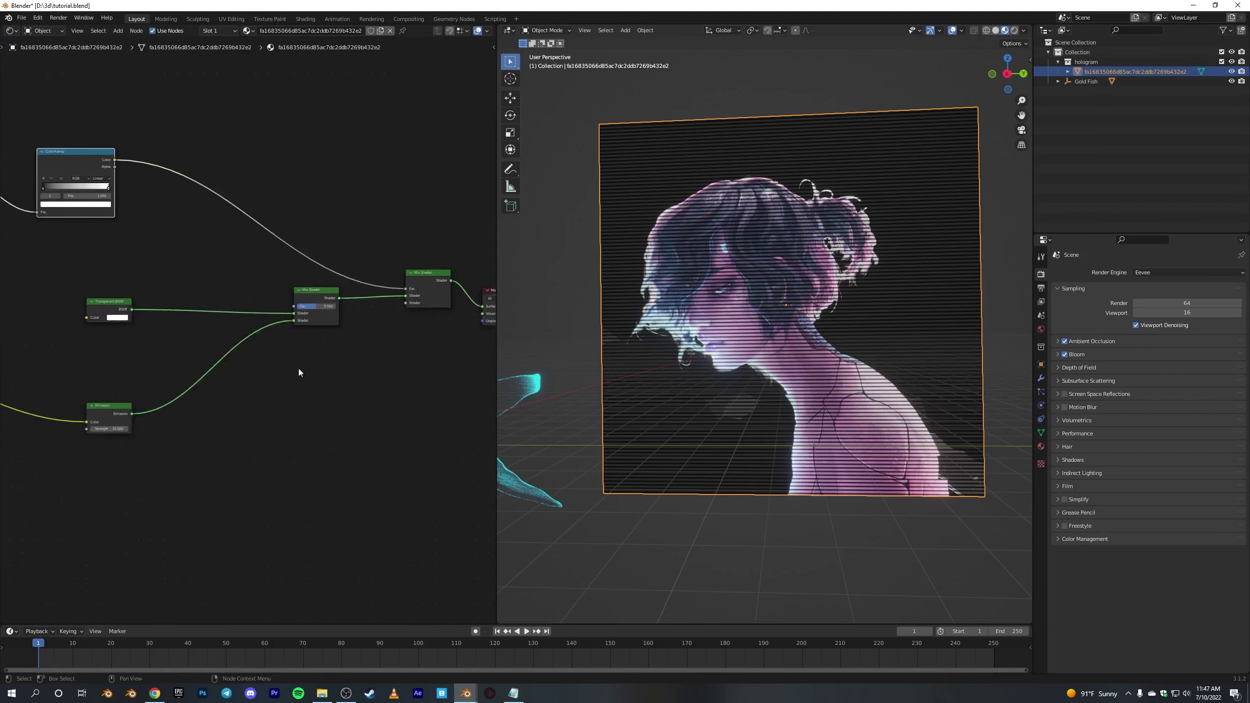
Connect the Image Texture's Color output to the Fac input of the first Mix Shader
middle_drag(95, 376, 318, 369)
scroll(318, 369, down, 1)
scroll(317, 369, up, 3)
middle_drag(156, 367, 284, 367)
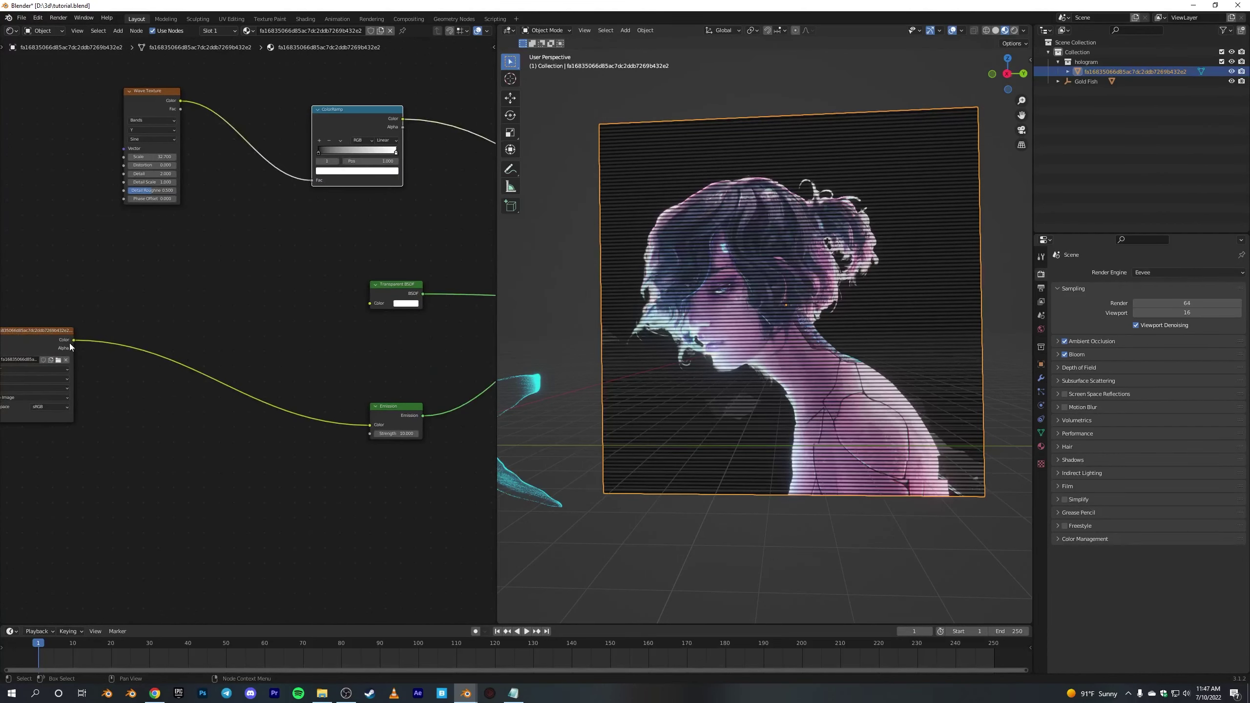
scroll(70, 348, down, 2)
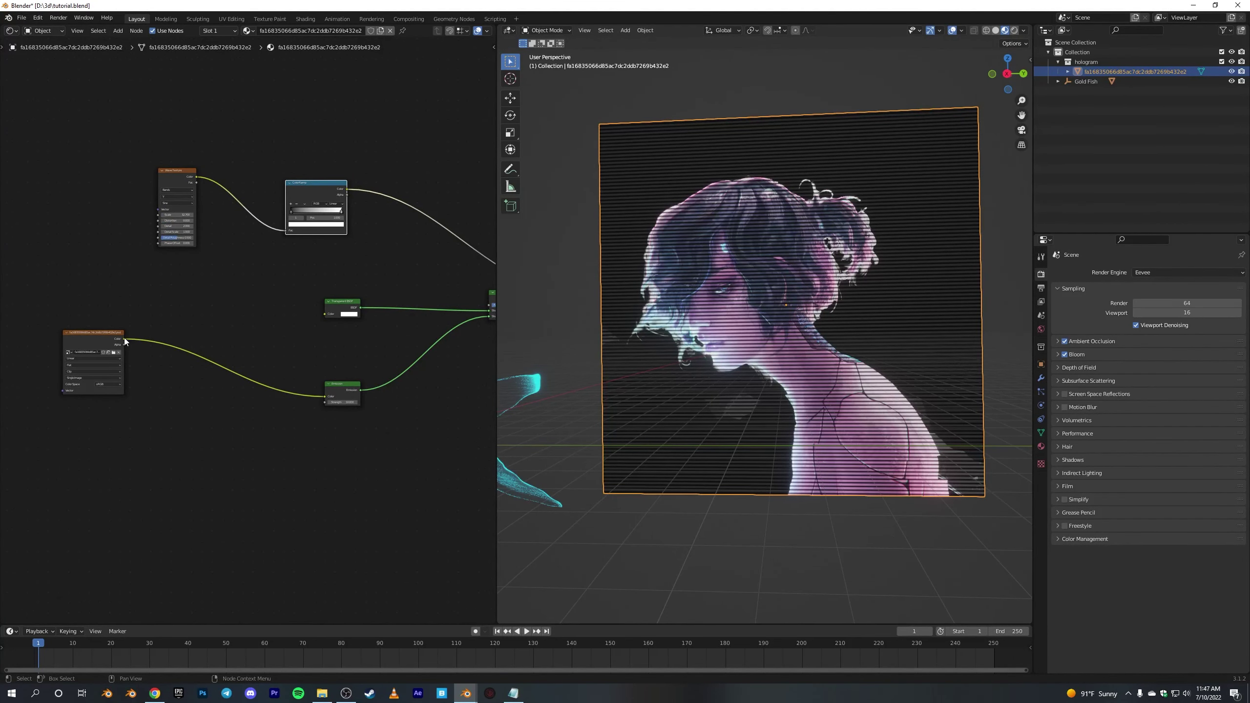
drag(124, 339, 276, 331)
mouse_move(472, 320)
mouse_down()
mouse_move(479, 306)
mouse_move(450, 305)
mouse_up()
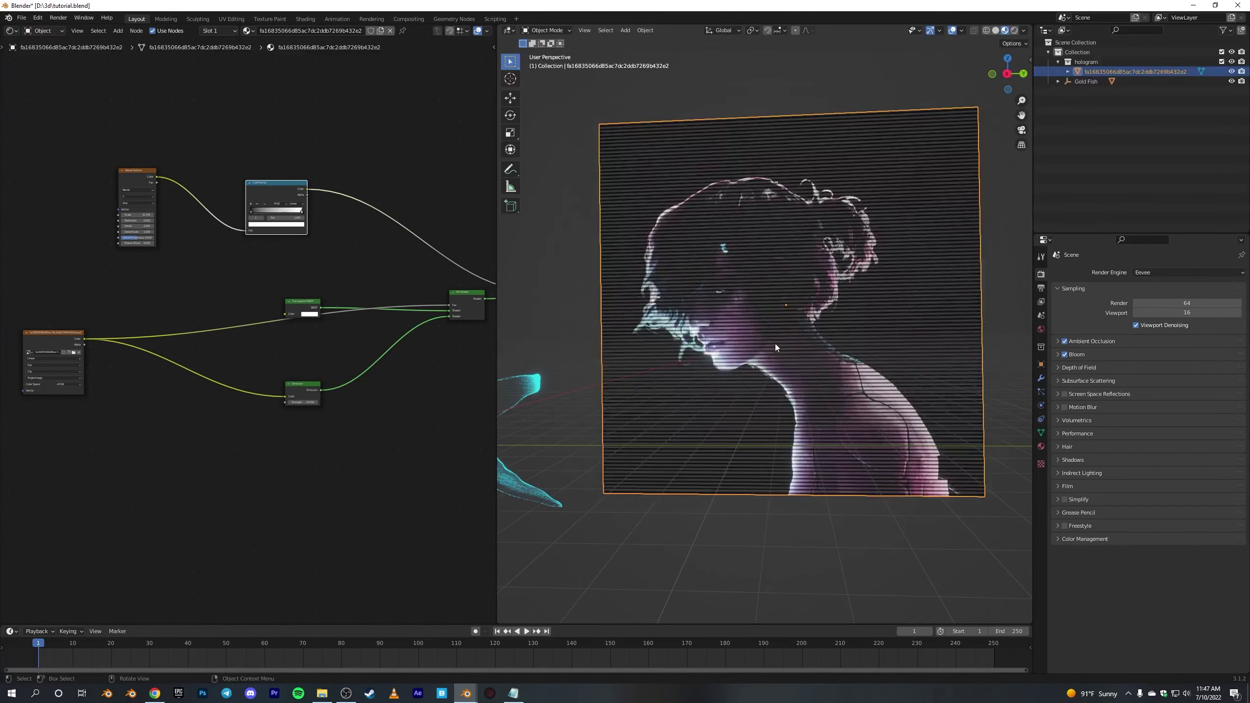
Inspect the portrait hologram, and move the Transparent BSDF node clear of the Image Texture's link to the Mix Shader
mouse_move(775, 344)
middle_down()
mouse_move(793, 350)
mouse_move(762, 349)
mouse_move(793, 353)
middle_up()
scroll(790, 351, up, 5)
scroll(787, 353, down, 5)
middle_drag(405, 362, 355, 372)
drag(254, 310, 208, 285)
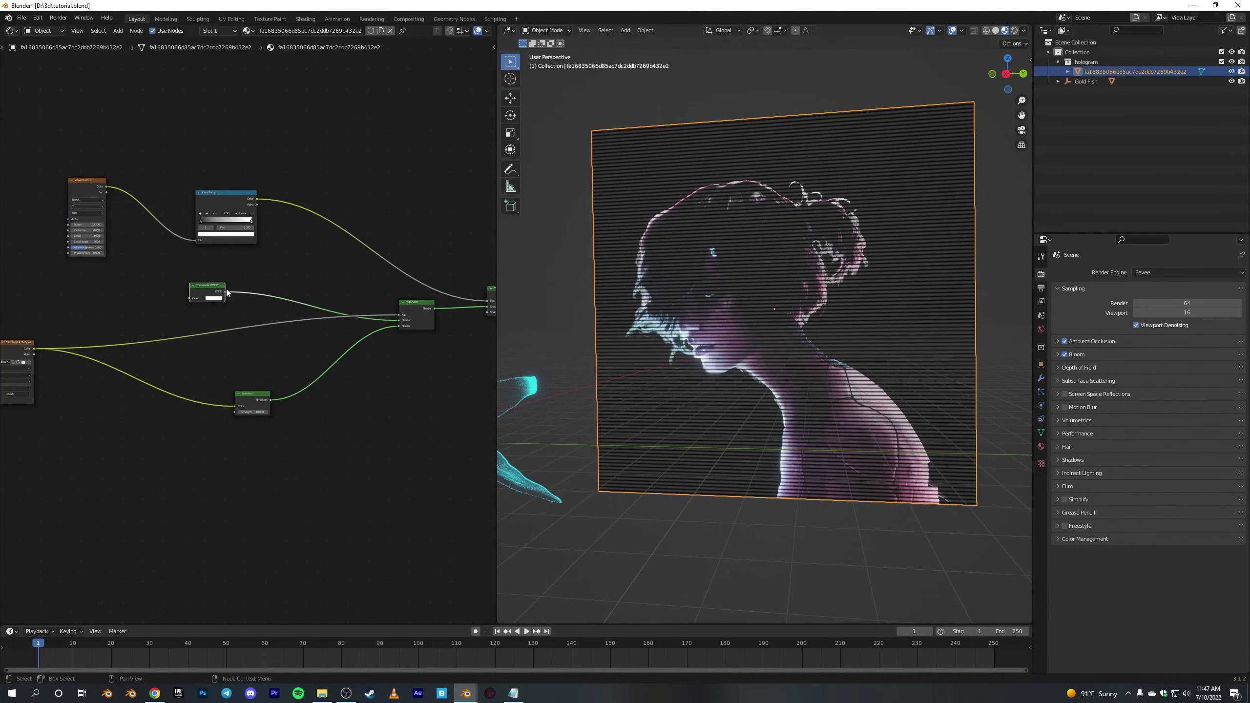
Connect the Transparent BSDF to the free lower Shader input of the second Mix Shader
middle_drag(260, 299, 153, 302)
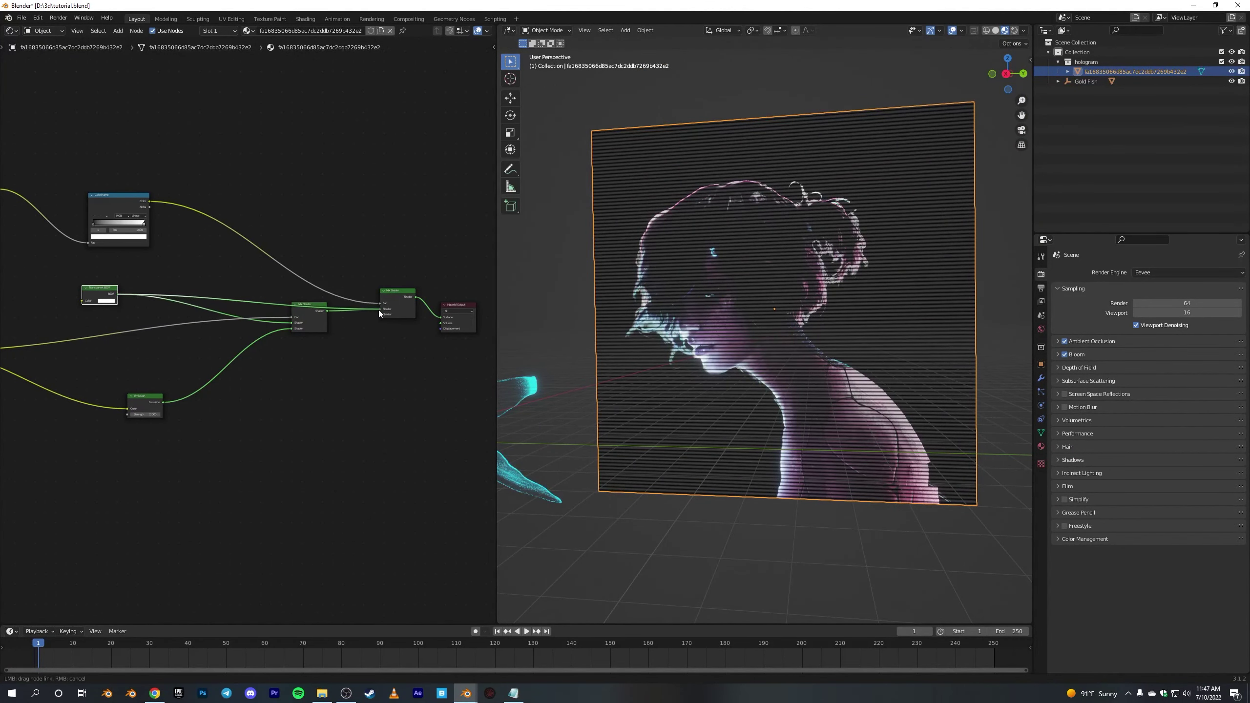
drag(379, 310, 381, 315)
mouse_move(749, 311)
middle_down()
mouse_move(776, 313)
mouse_move(763, 300)
middle_up()
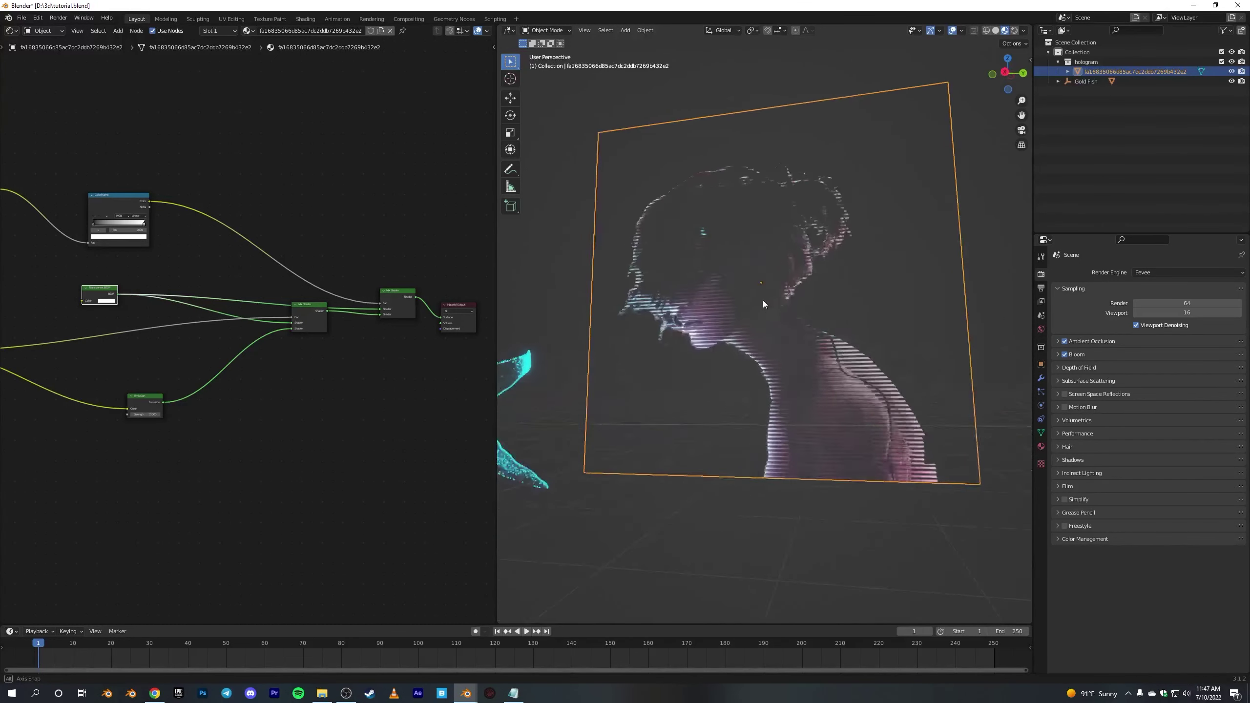
Set the portrait material's Emission strength to 100
scroll(123, 448, up, 5)
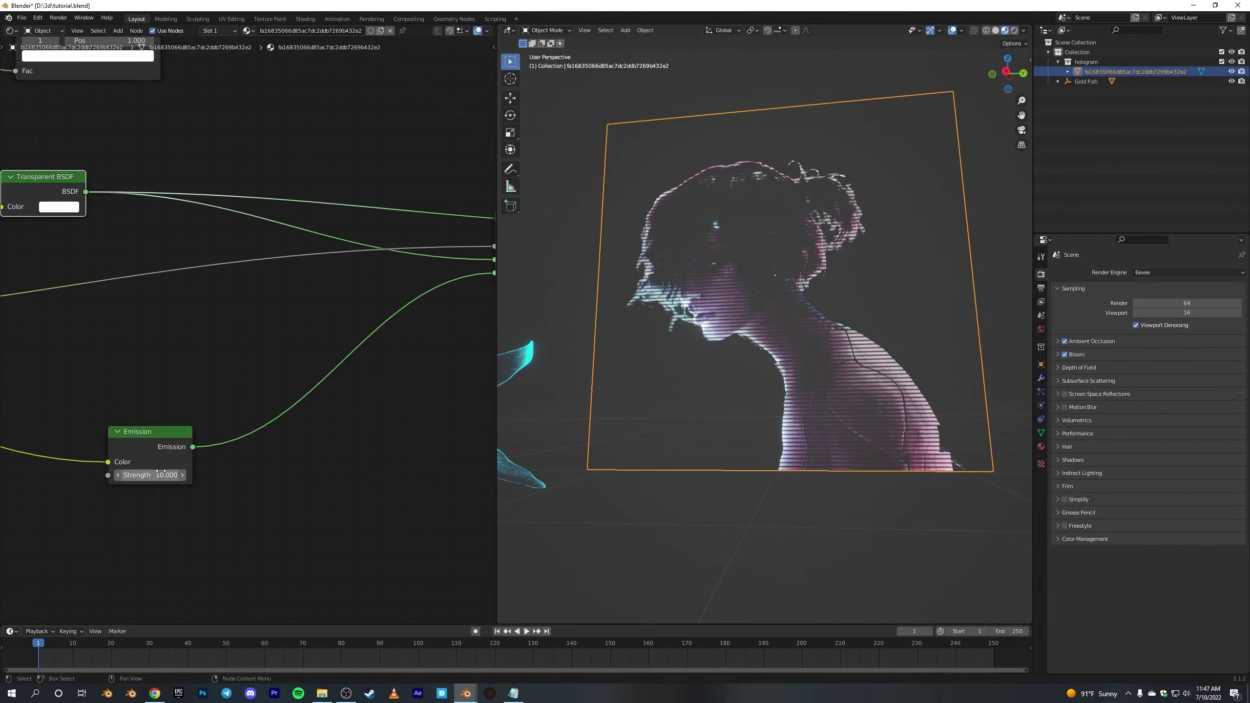
click(161, 474)
key(Return)
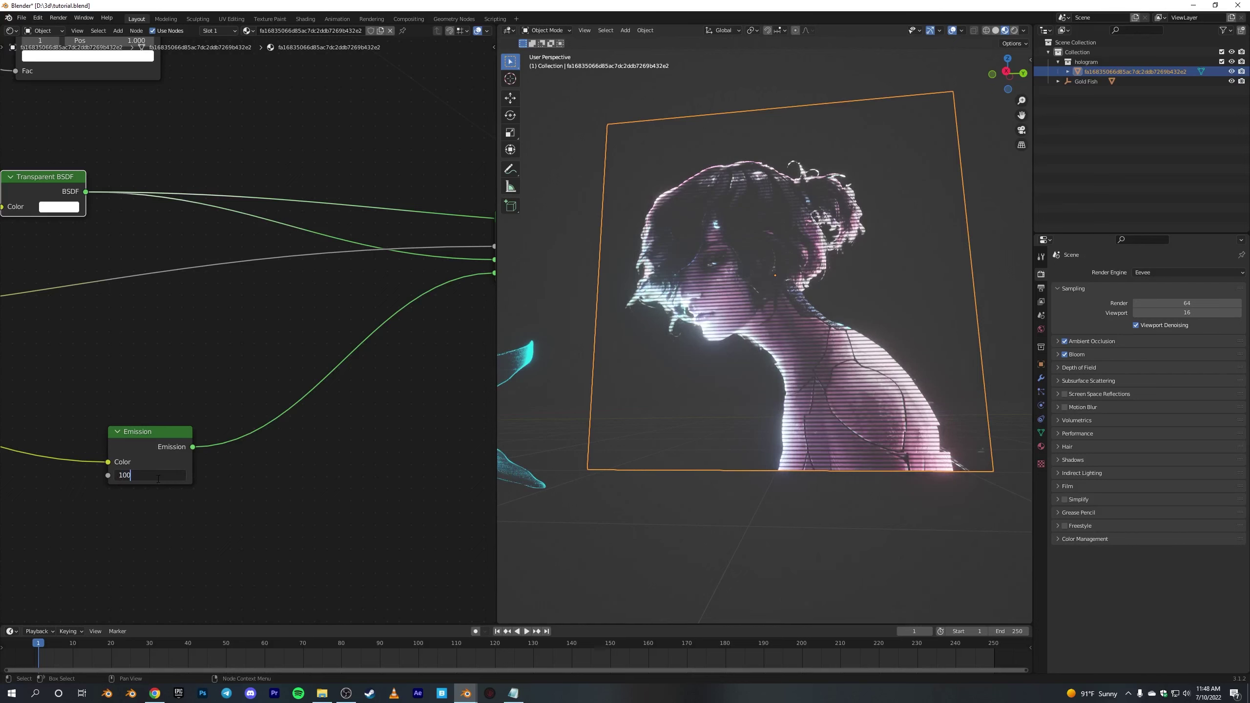
key(Return)
scroll(804, 230, down, 5)
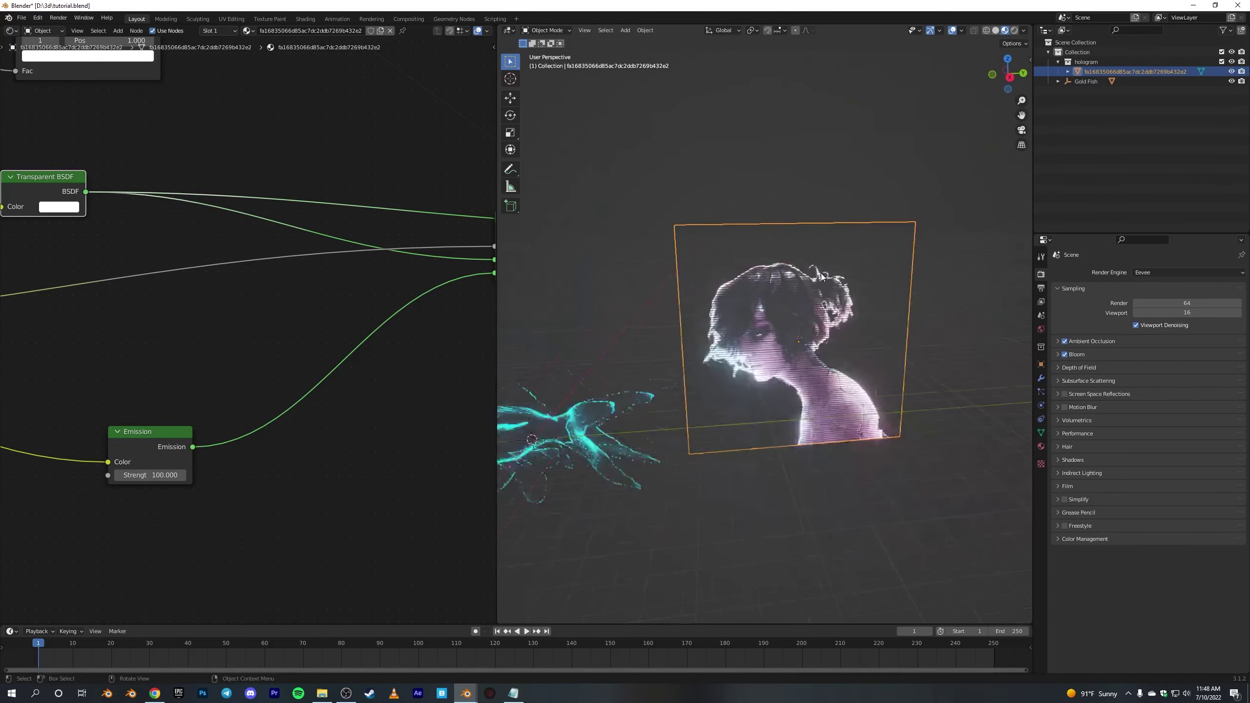
Hide the 3D viewport overlays, switch to Rendered shading and inspect the portrait hologram up close
click(953, 30)
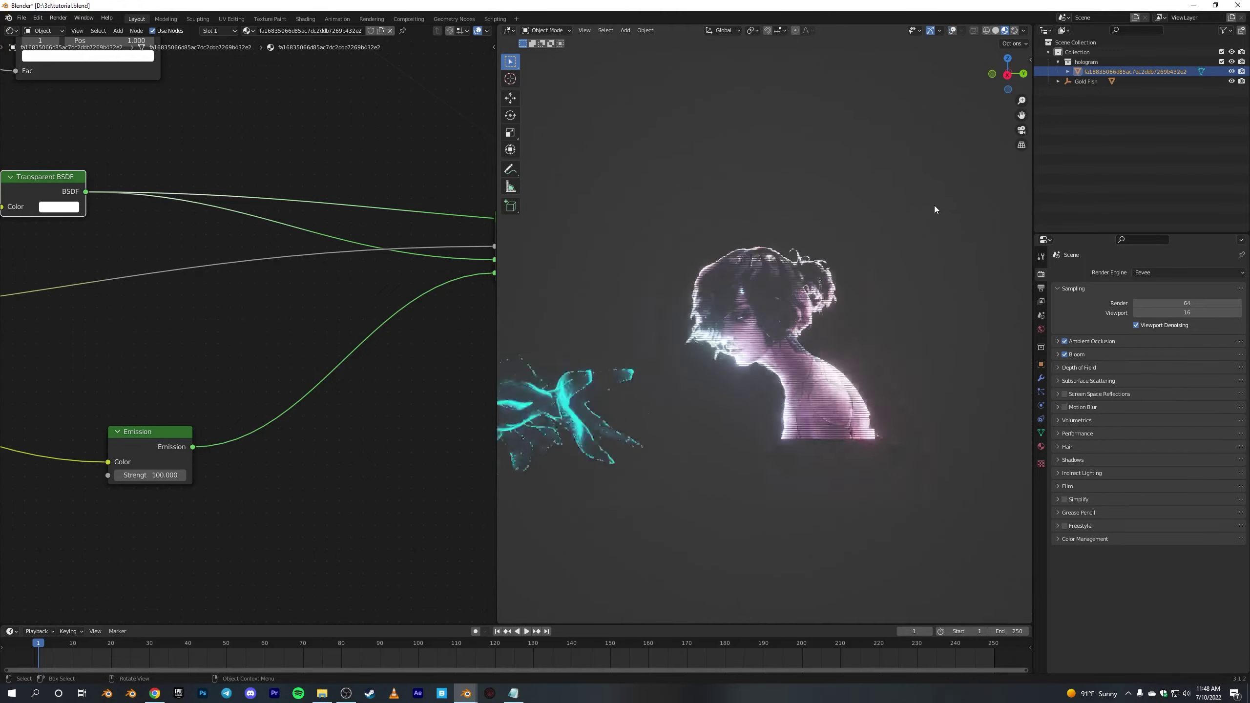
scroll(845, 256, up, 8)
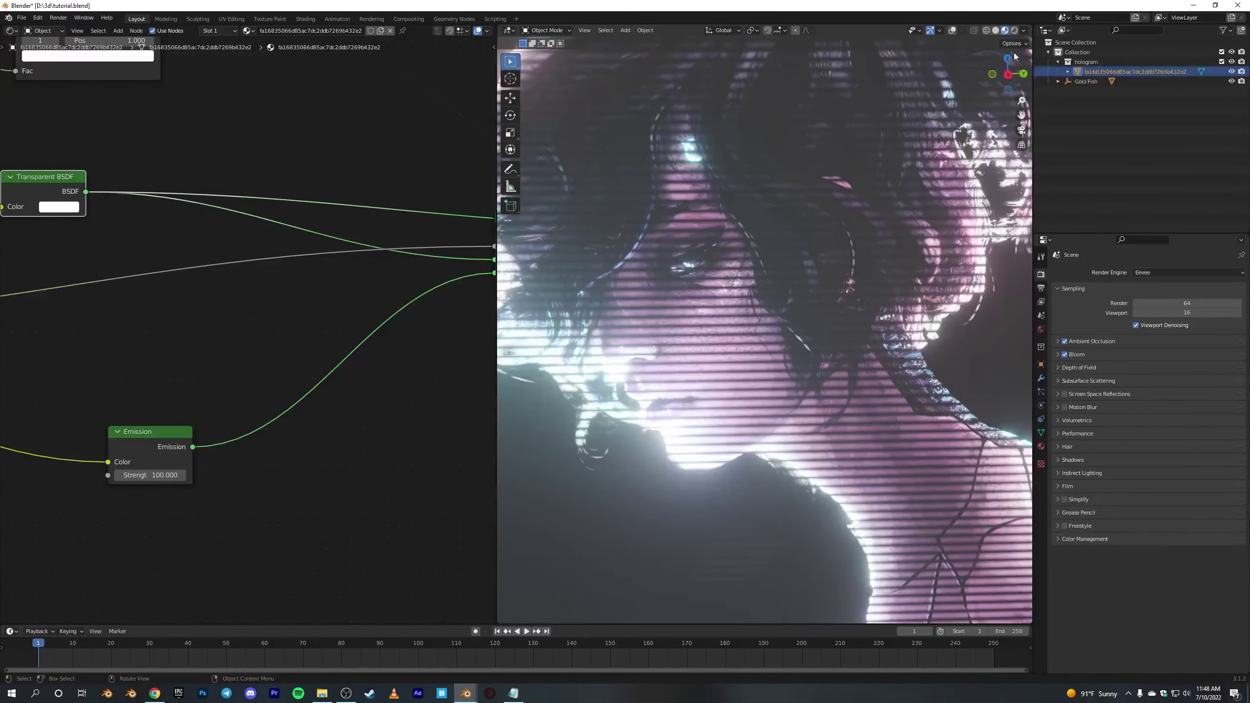
click(1014, 30)
scroll(875, 202, down, 8)
mouse_move(875, 202)
middle_down()
mouse_move(845, 191)
mouse_move(884, 205)
middle_up()
scroll(846, 191, up, 3)
scroll(854, 200, up, 5)
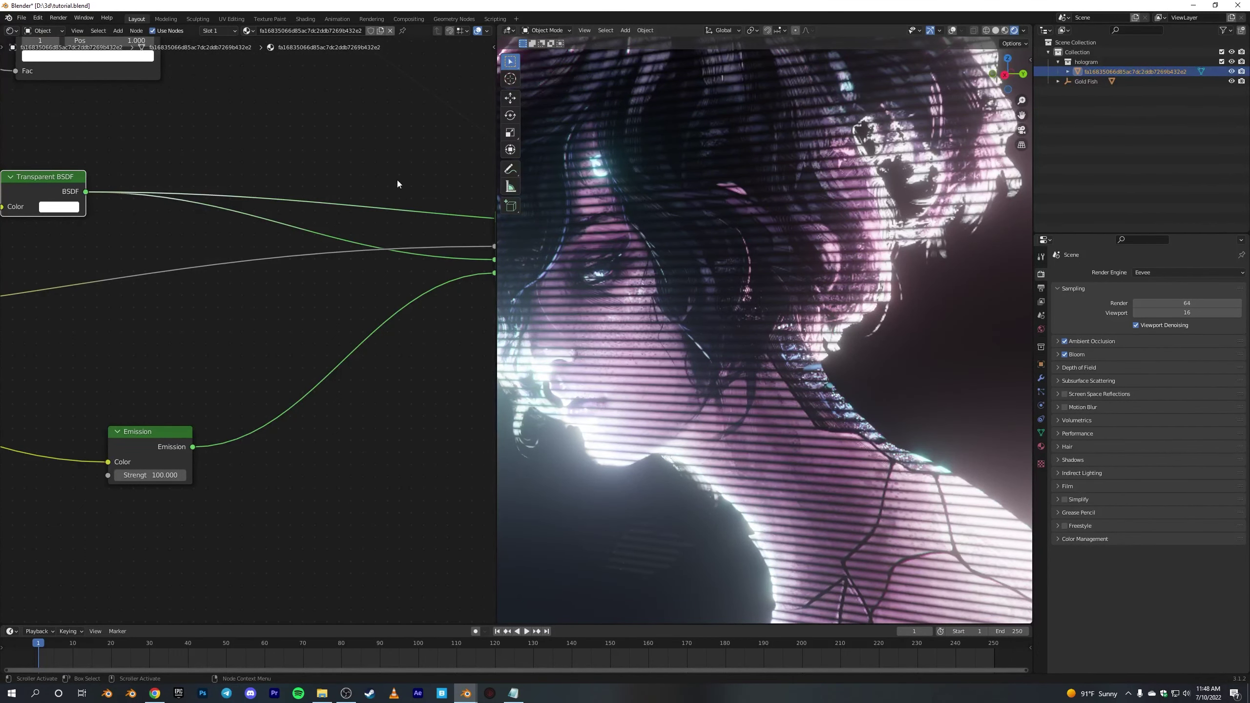
Increase the Wave Texture's Scale to make the portrait's scanlines finer and denser
middle_drag(396, 184, 383, 304)
middle_drag(141, 195, 474, 215)
middle_drag(123, 224, 371, 262)
drag(343, 221, 446, 221)
scroll(385, 337, down, 2)
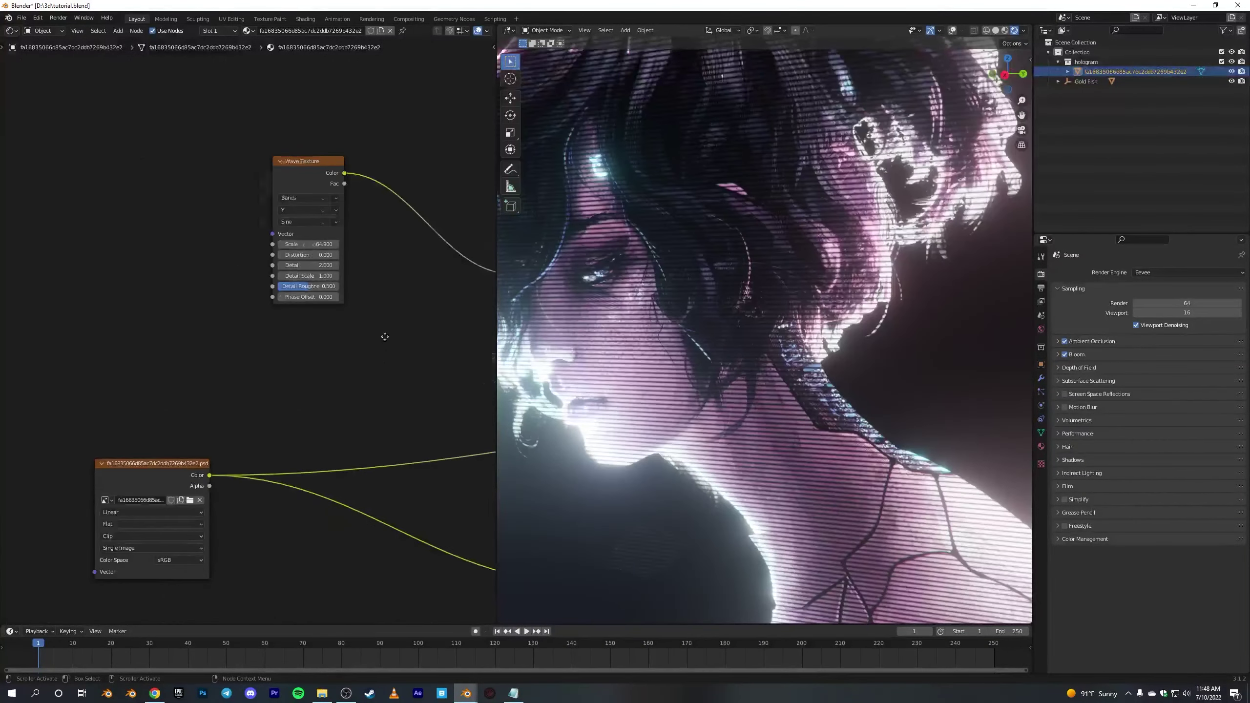
Try adjusting both color stops of the ColorRamp that controls the scanlines
middle_drag(384, 337, 301, 238)
mouse_move(256, 202)
mouse_down()
mouse_move(328, 215)
mouse_move(254, 216)
mouse_up()
mouse_move(356, 200)
mouse_down()
mouse_move(286, 204)
mouse_move(365, 212)
mouse_up()
Add a Hue Saturation Value node on the link between the Image Texture's Color output and the Emission node
scroll(379, 332, down, 2)
middle_drag(379, 332, 286, 317)
scroll(190, 262, down, 1)
key(shift+a)
click(289, 322)
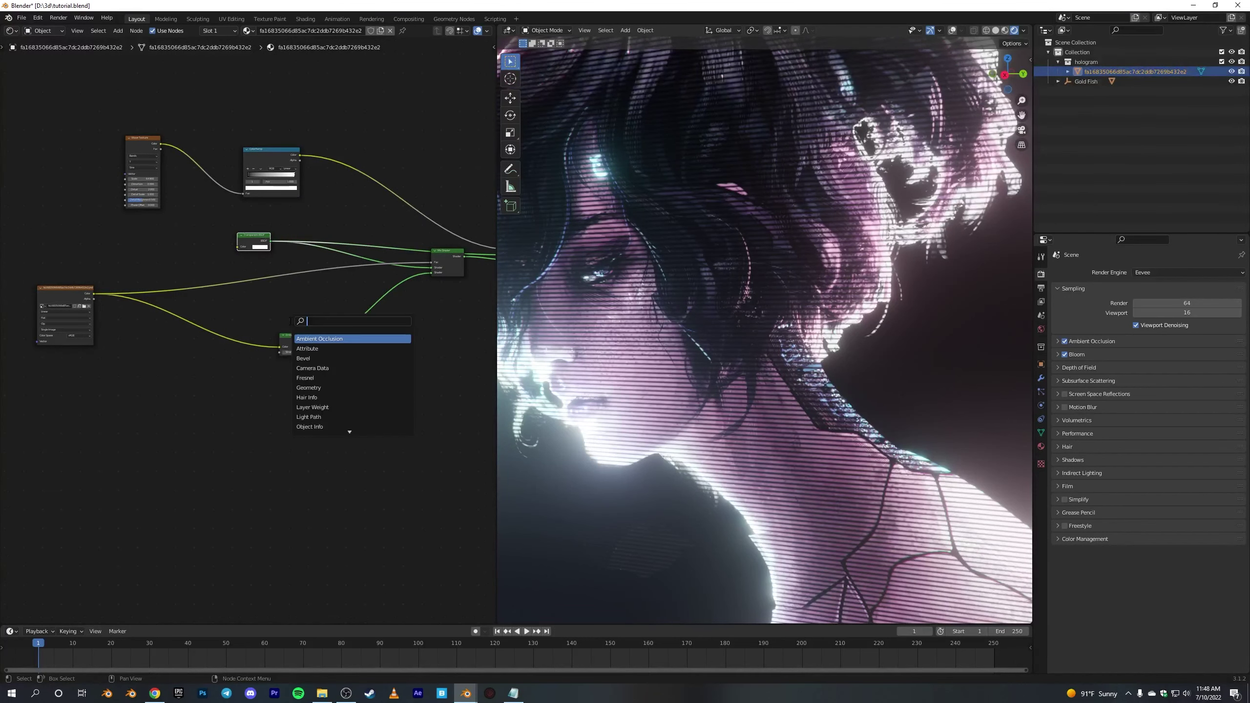
text(HU)
click(320, 339)
click(239, 326)
Try different Hue, Saturation and Value settings on the Hue Saturation Value node, restoring Hue to 0.5 and undoing the last changes
scroll(263, 391, up, 5)
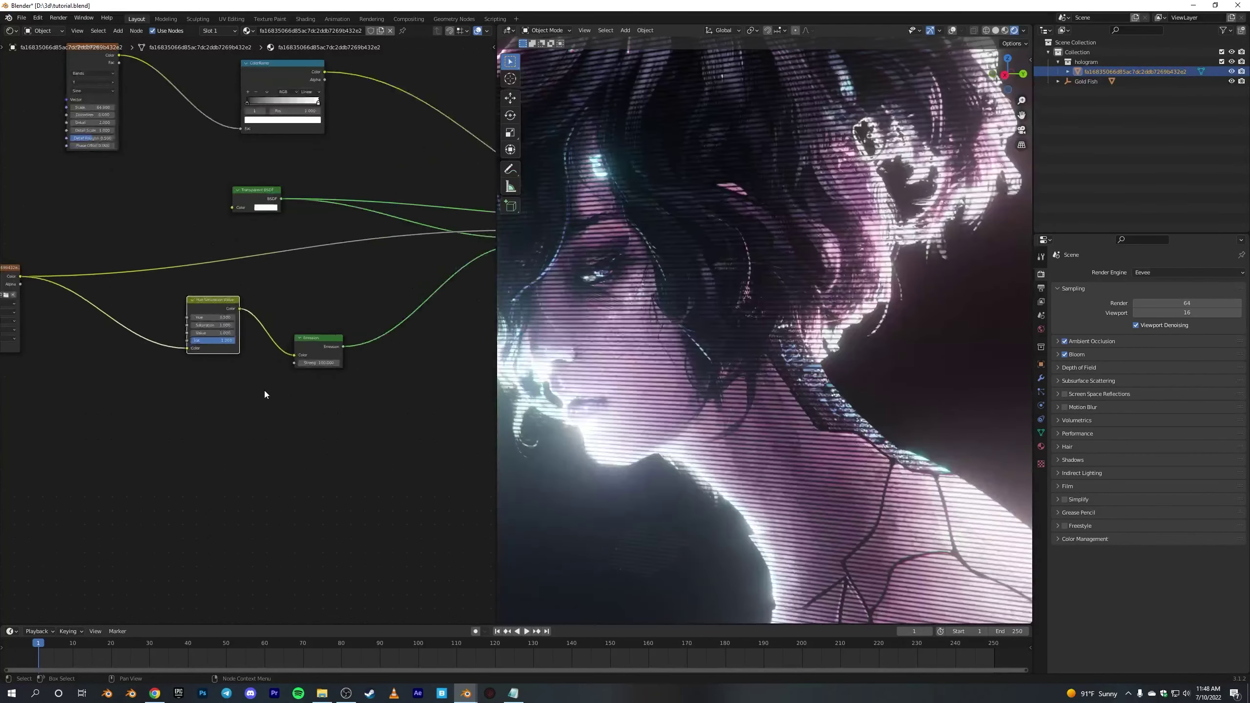
middle_drag(31, 302, 142, 237)
scroll(246, 290, up, 1)
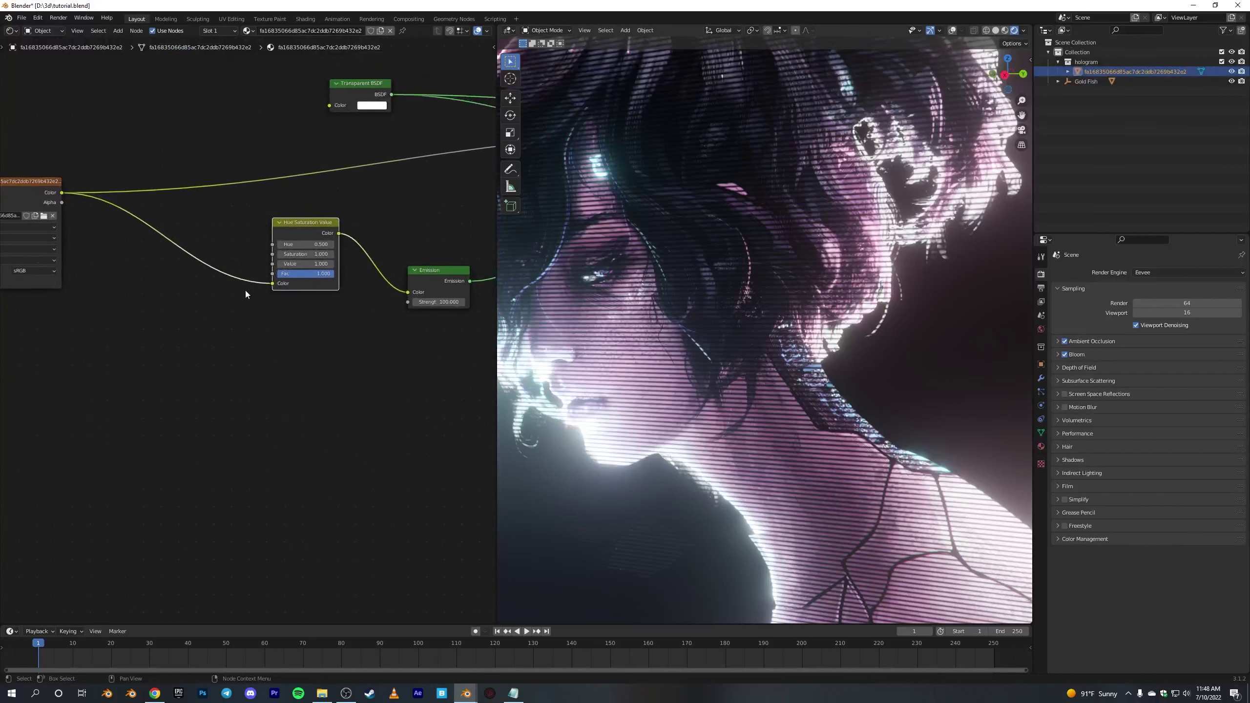
drag(318, 242, 293, 243)
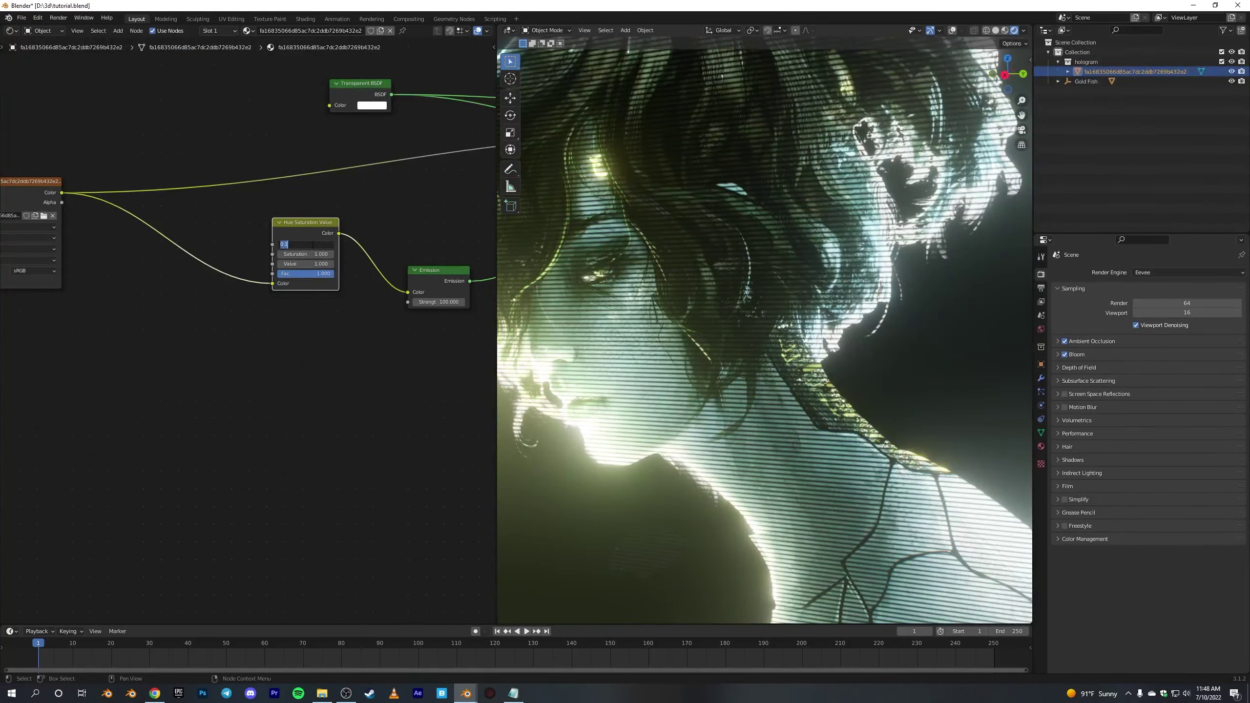
text(.5)
key(Return)
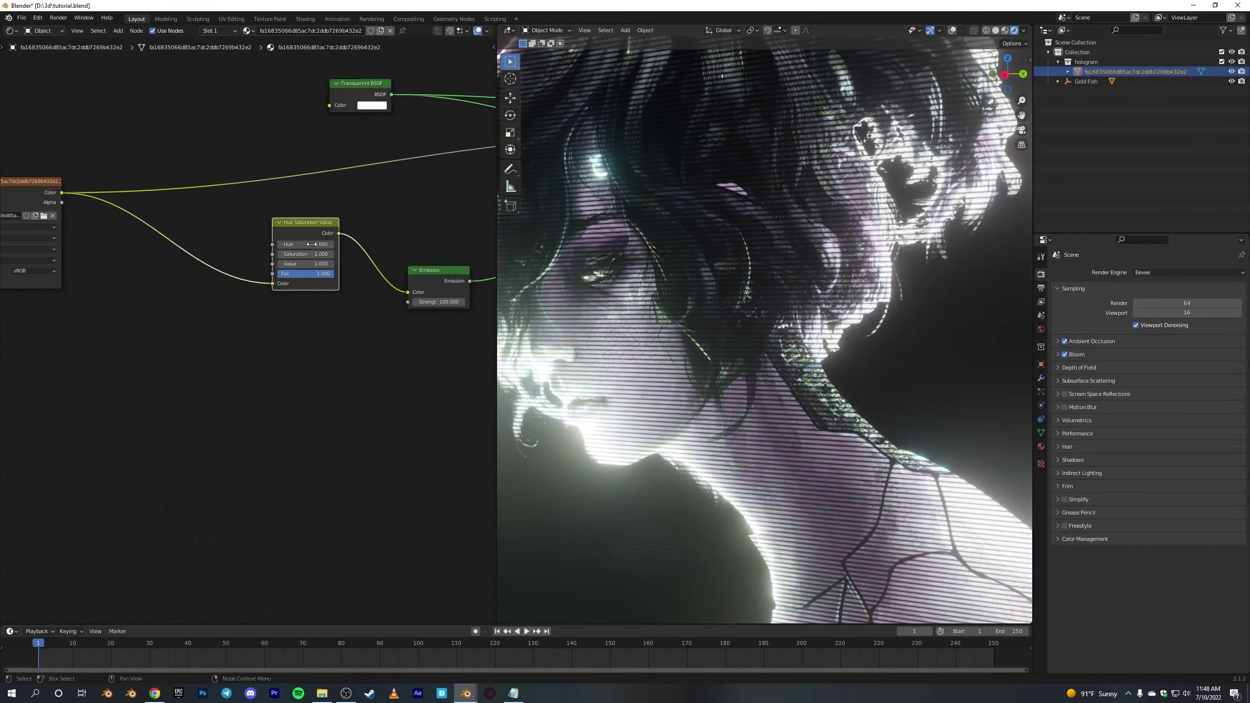
mouse_move(312, 265)
mouse_down()
mouse_move(365, 264)
mouse_move(275, 264)
mouse_move(364, 264)
mouse_move(290, 255)
mouse_move(323, 254)
mouse_move(307, 260)
mouse_up()
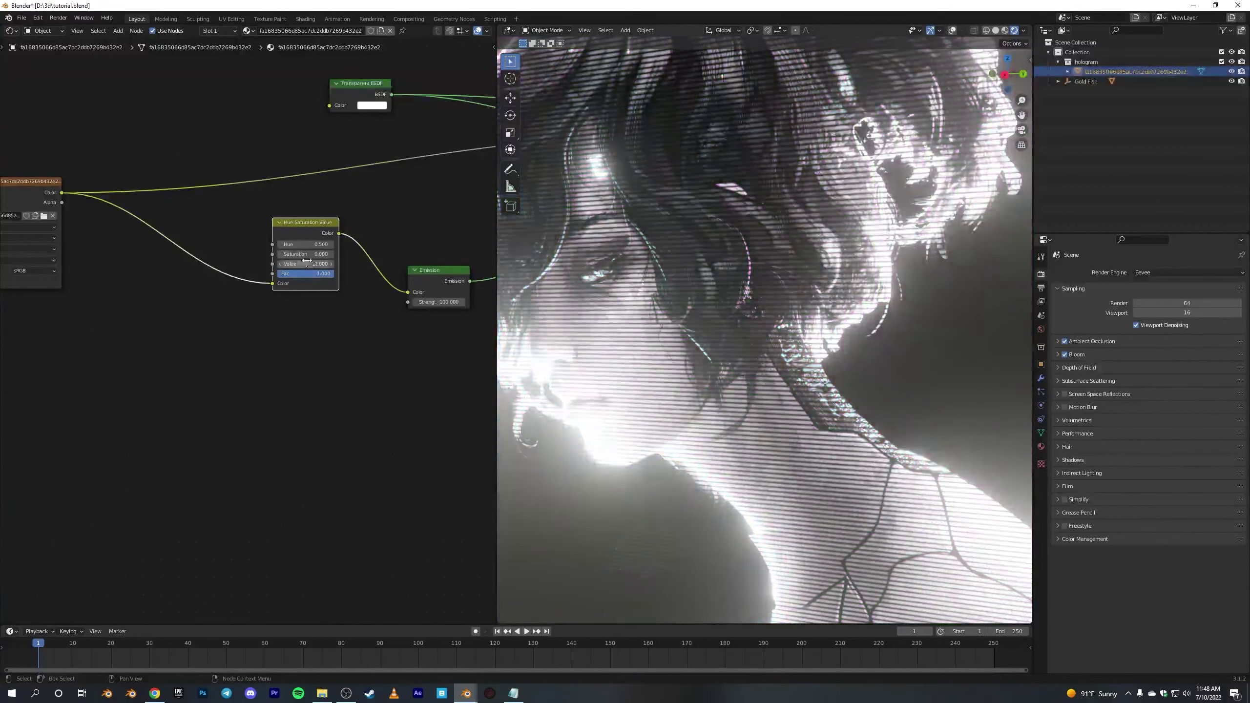
key(ctrl+z)
Review the complete portrait node tree and inspect both the portrait and goldfish holograms in the rendered view
scroll(375, 350, down, 4)
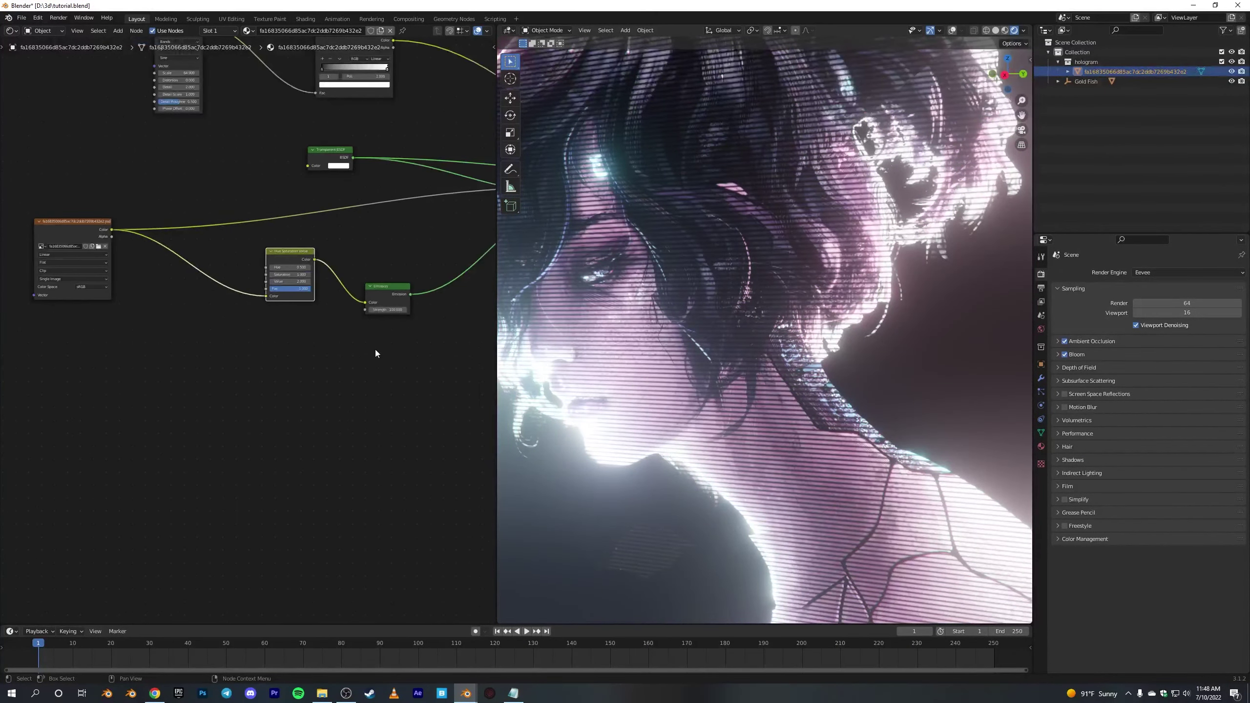
middle_drag(400, 338, 239, 355)
scroll(239, 356, down, 5)
middle_drag(409, 324, 356, 348)
middle_drag(249, 325, 285, 338)
scroll(739, 365, down, 6)
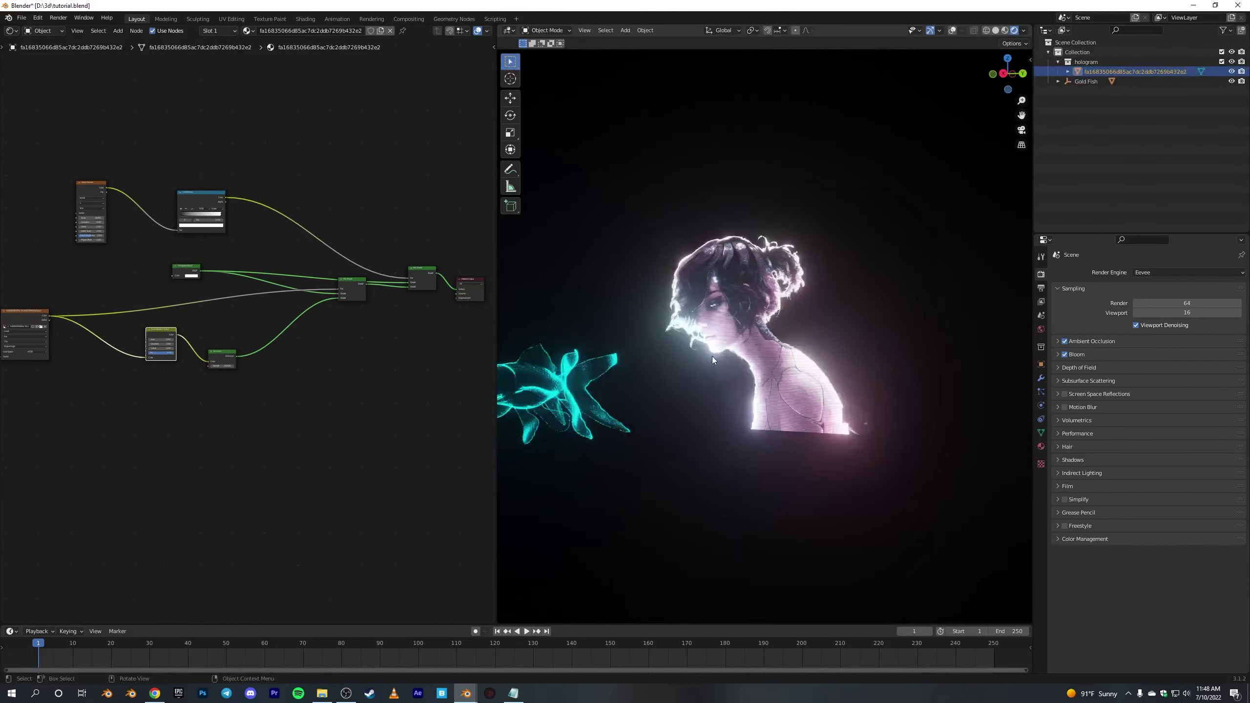
middle_drag(713, 356, 807, 345)
scroll(808, 345, up, 3)
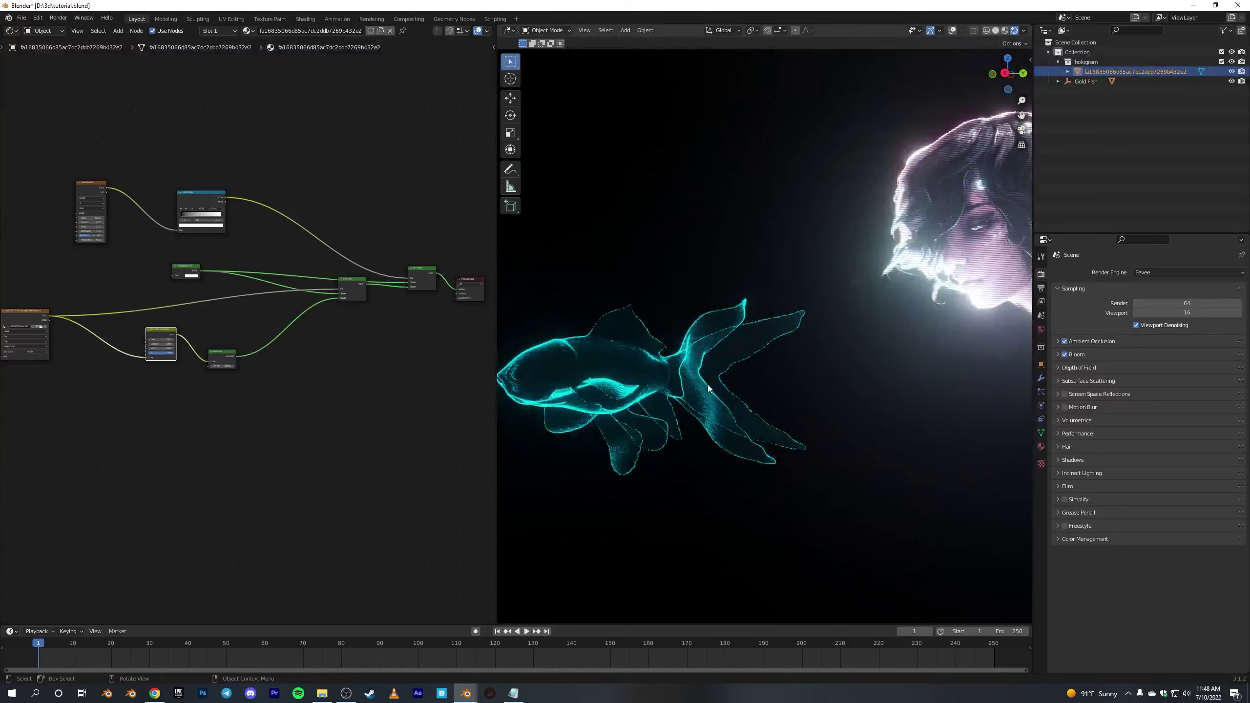
middle_drag(708, 389, 723, 382)
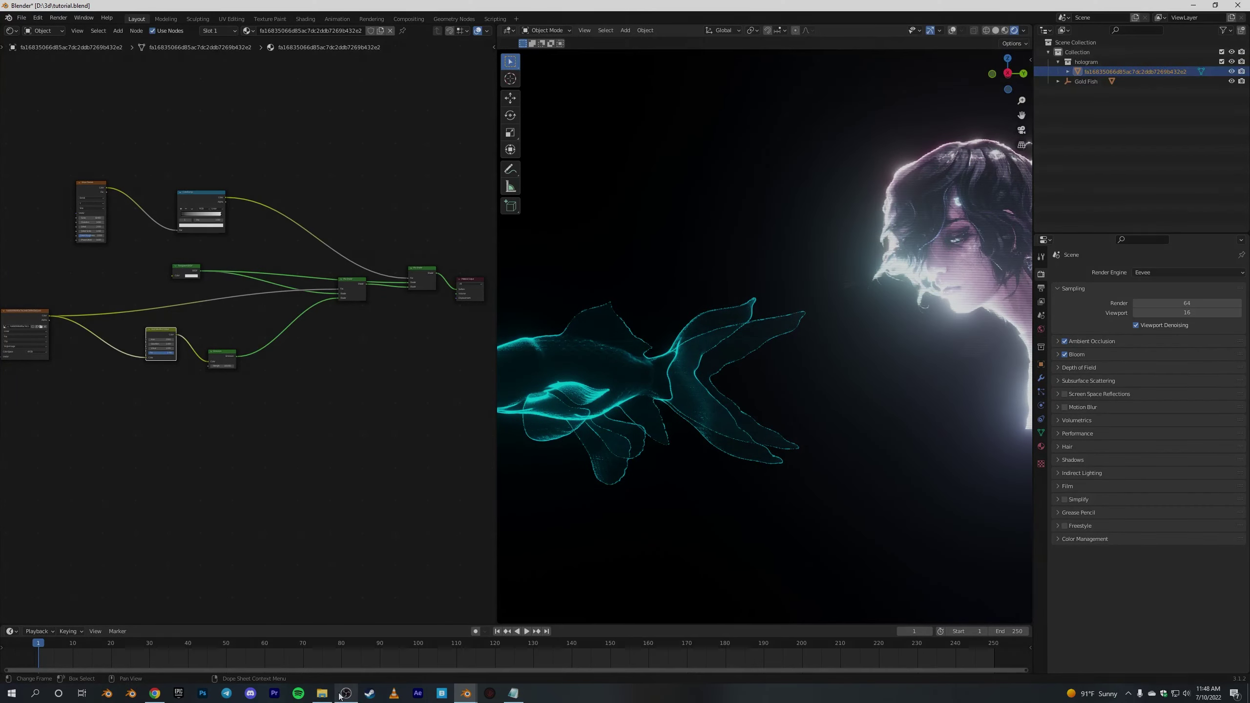